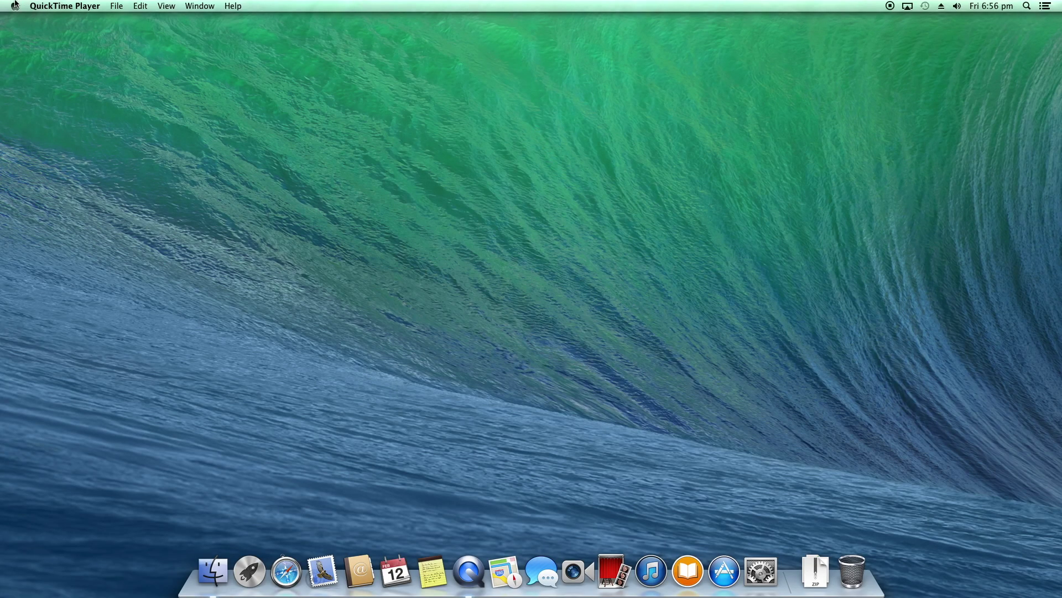
View the full System Report from About This Mac, then close both windows
left_click(15, 5)
left_click(21, 22)
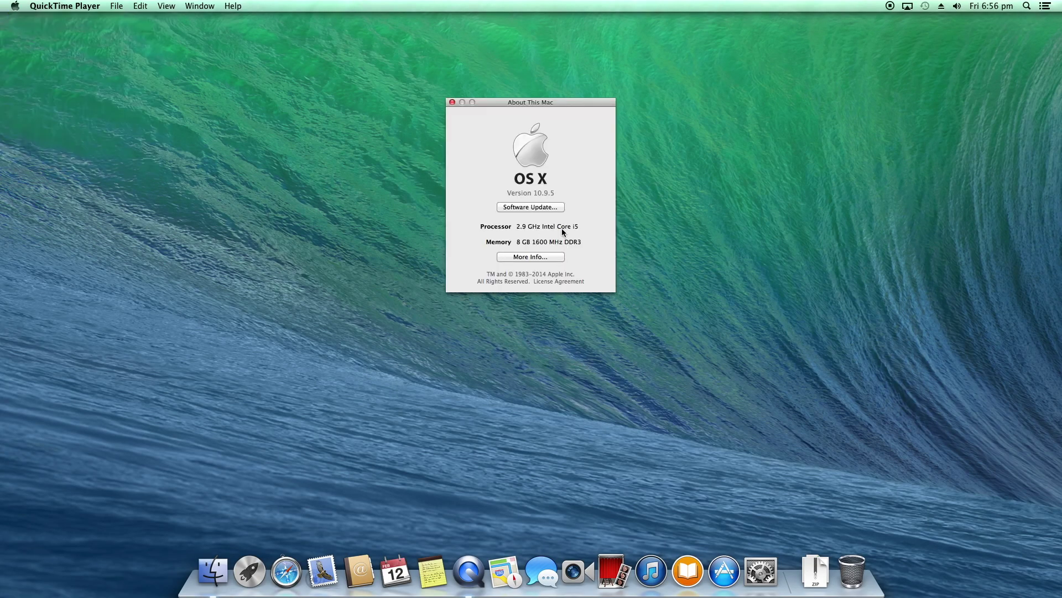
left_click(531, 256)
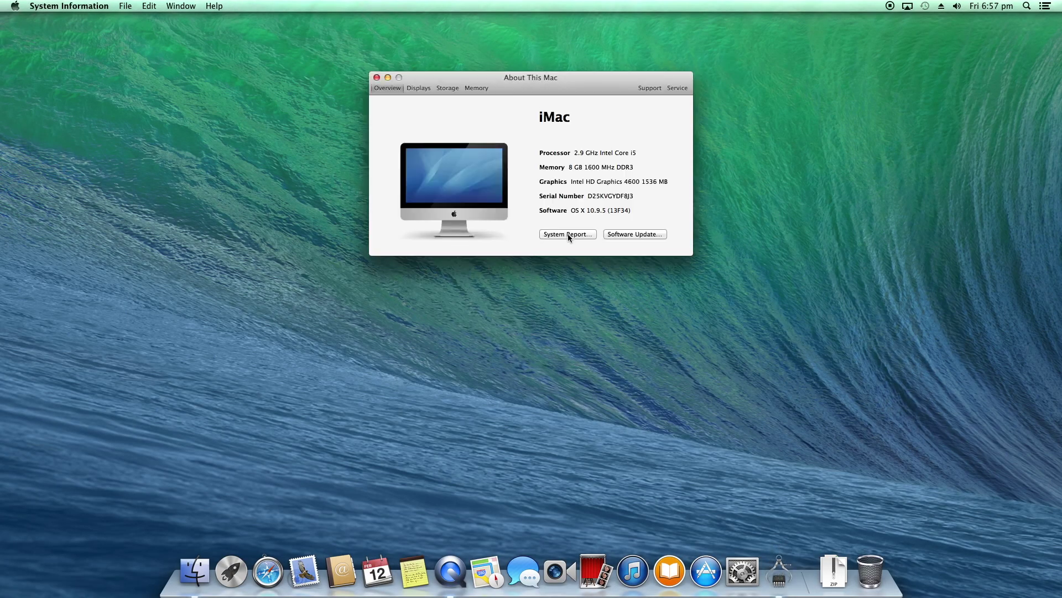
left_click(568, 234)
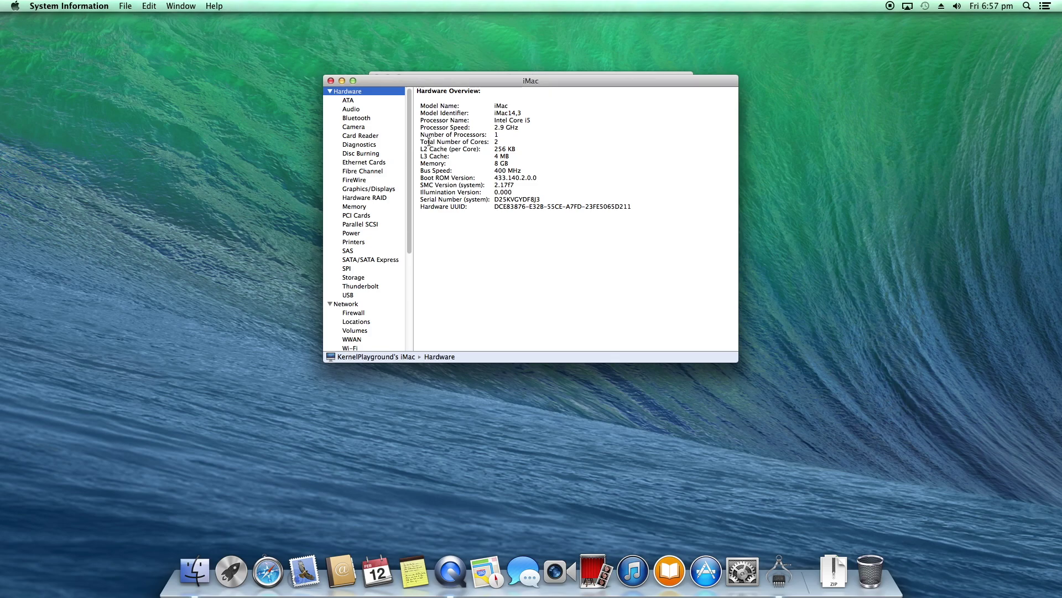
left_click(331, 81)
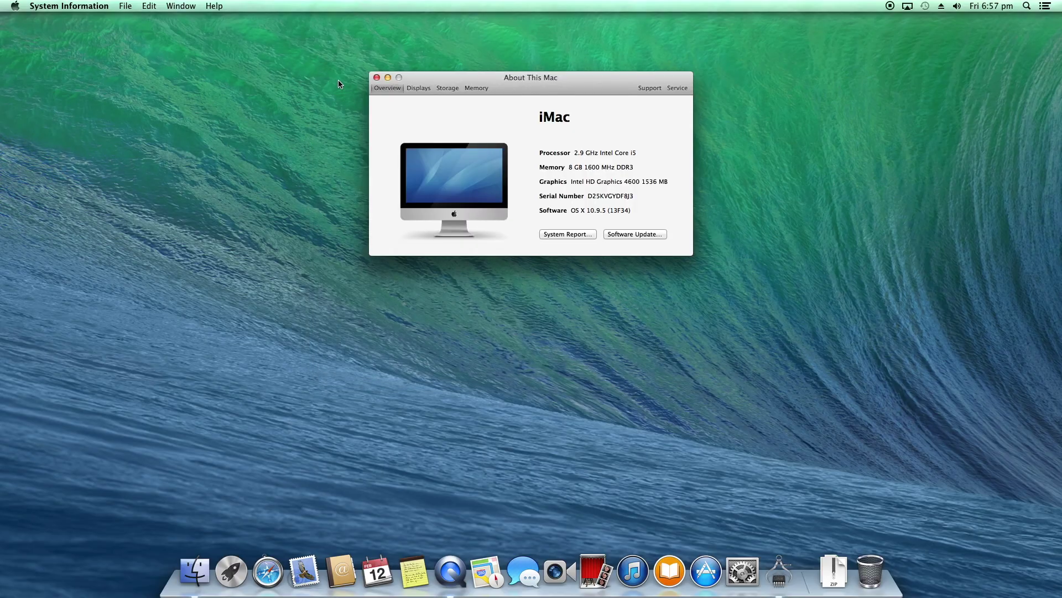
left_click(377, 78)
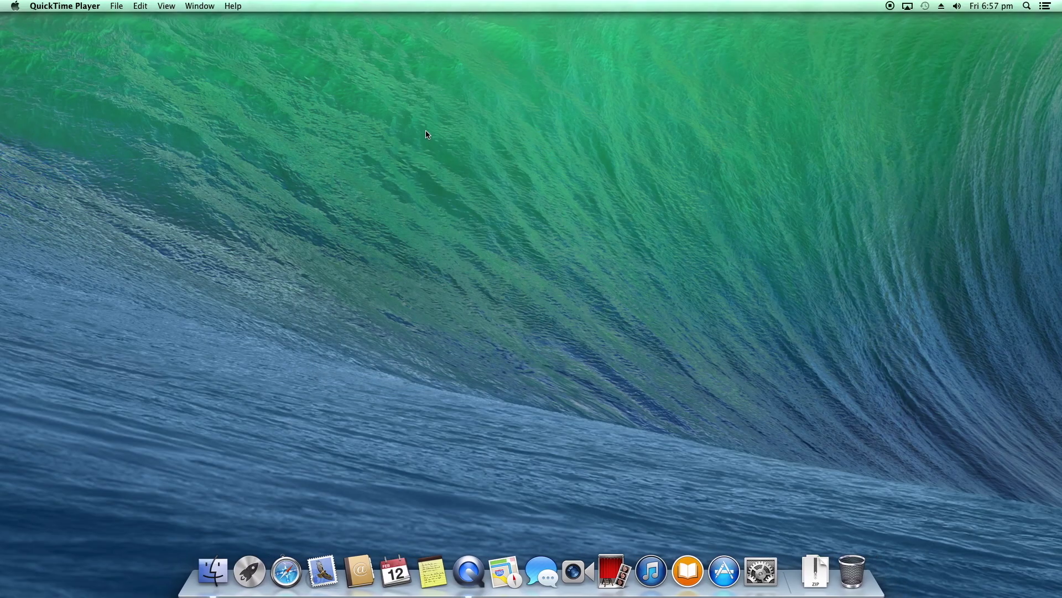
Tick Magnification in the Dock preferences pane, then close System Preferences
left_click(763, 572)
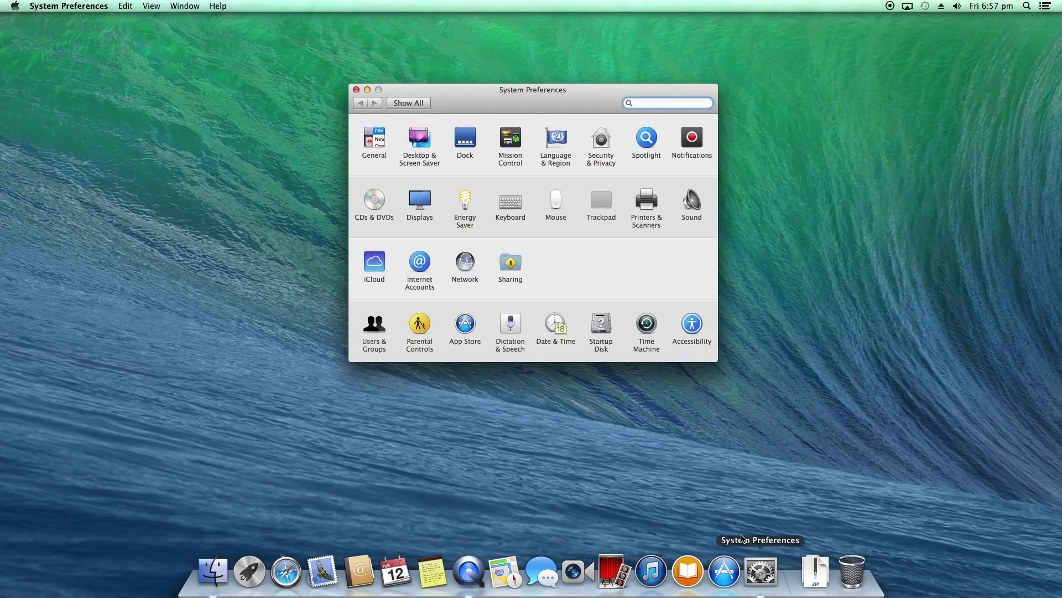
left_click(467, 139)
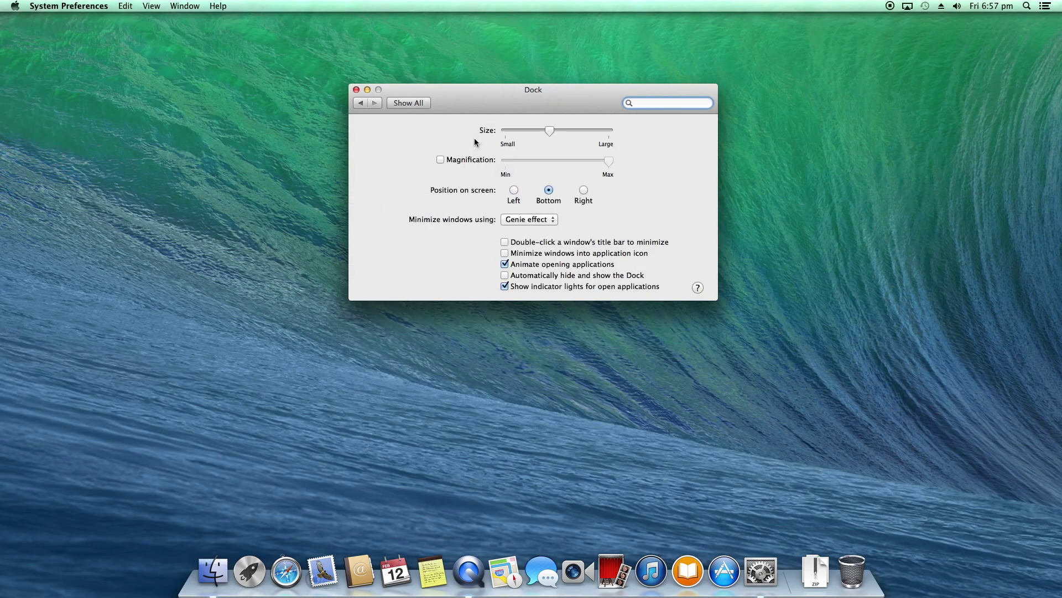
left_click(441, 160)
left_click(357, 90)
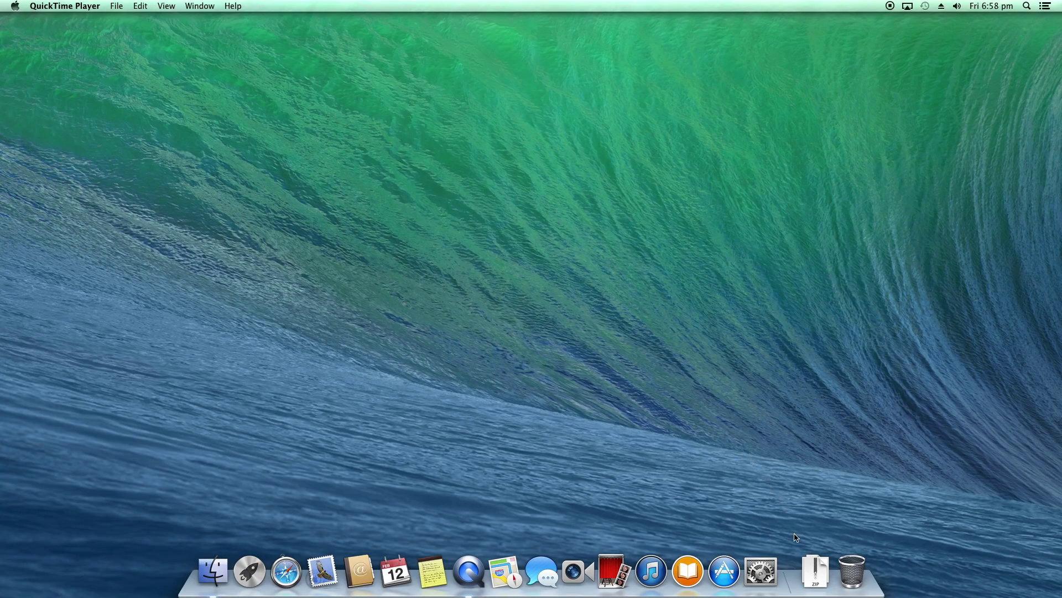
View the TP-Link adapter screenshot in Preview, close it, then unpack the driver zip from Downloads
left_click(816, 561)
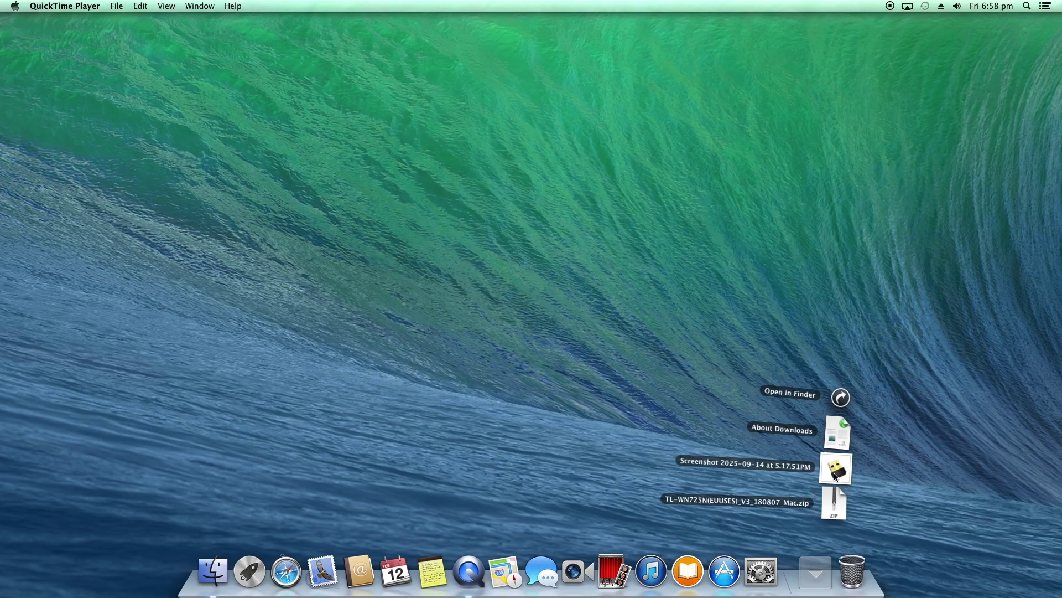
left_click(836, 470)
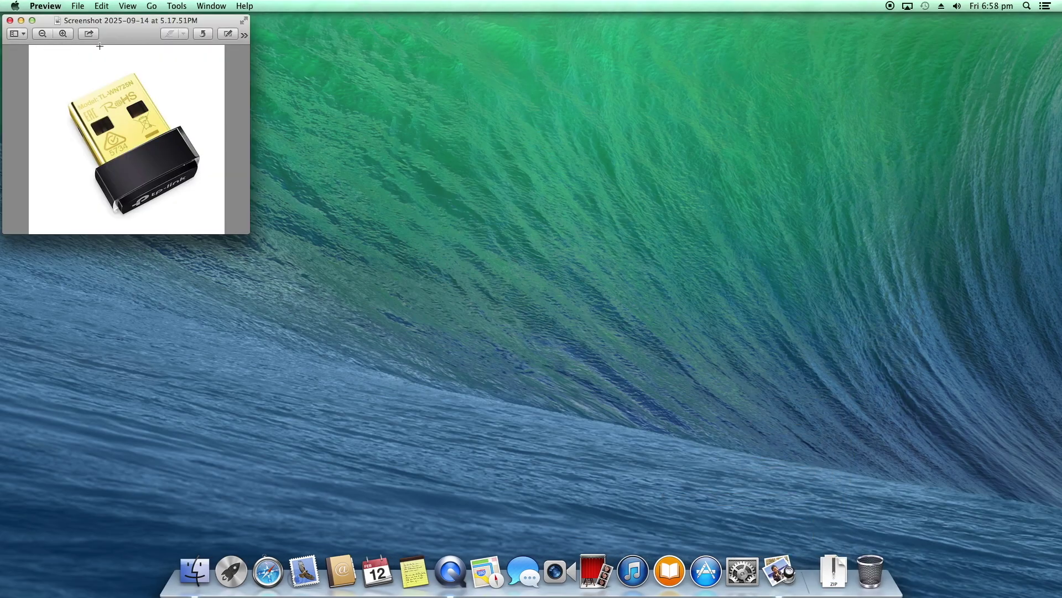
left_click_drag(119, 35, 544, 177)
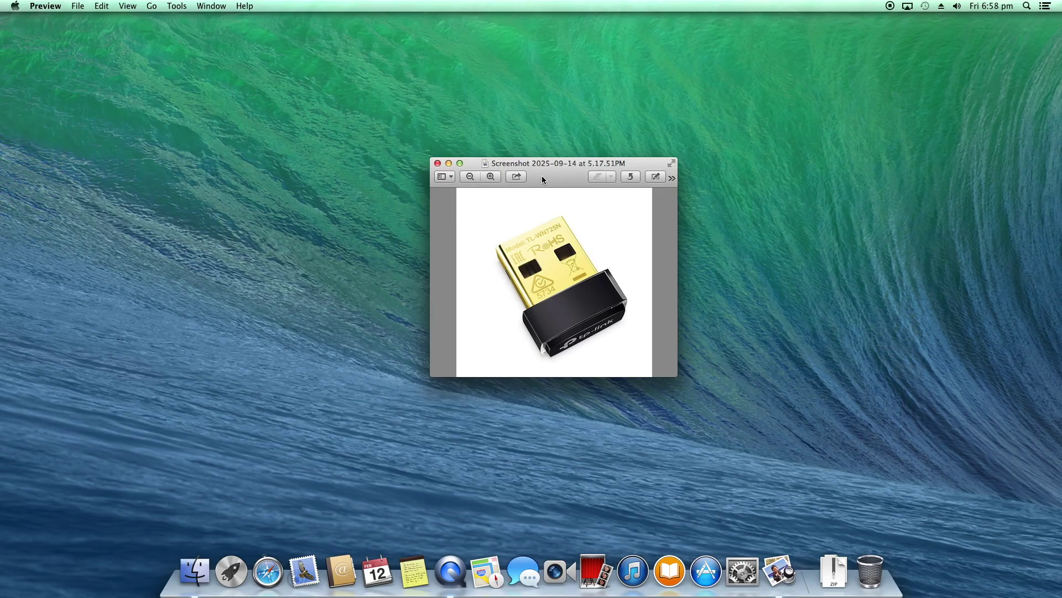
left_click(438, 163)
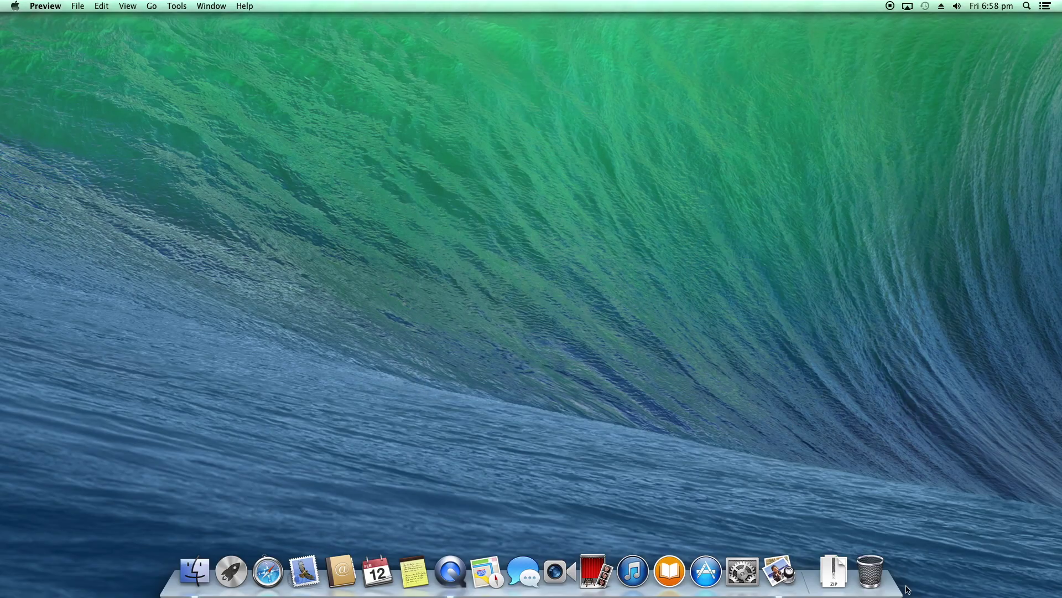
left_click(837, 564)
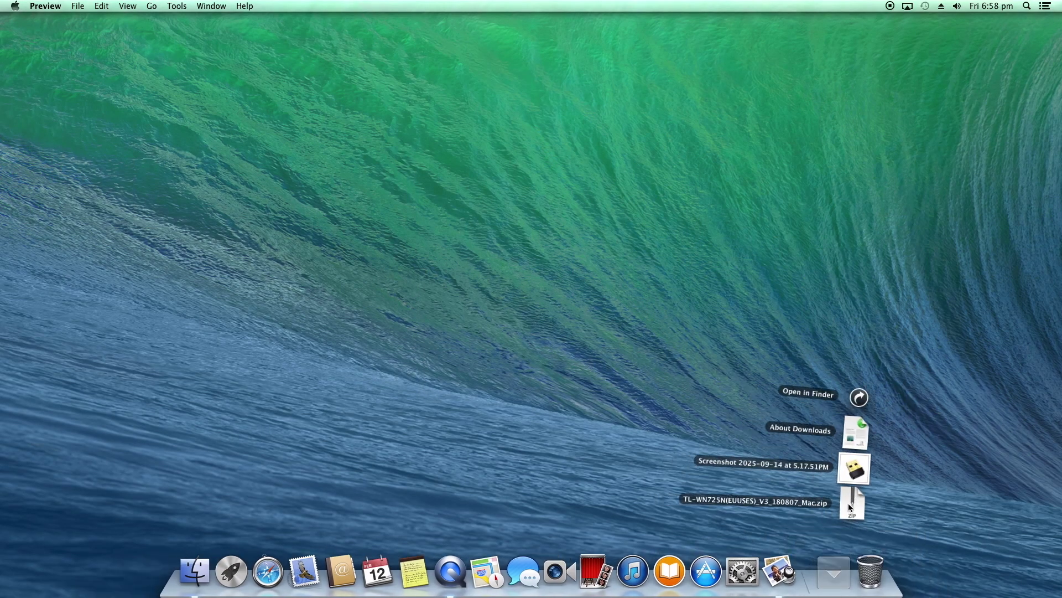
left_click(849, 504)
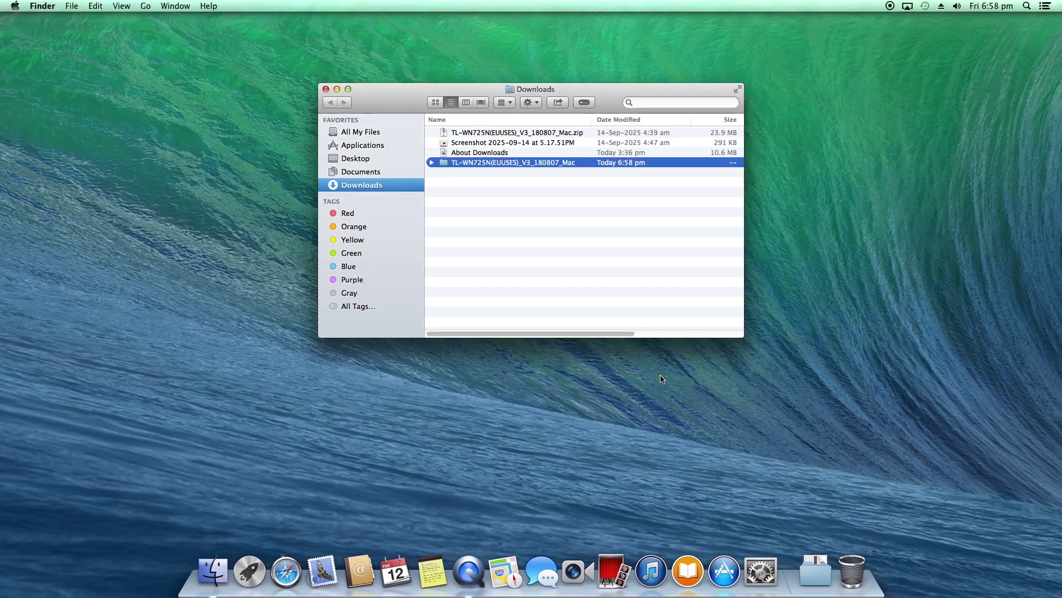
Expand the driver folders, extract Mac OS X10.8_10.12.zip, open it and launch Install.pkg
left_click(431, 163)
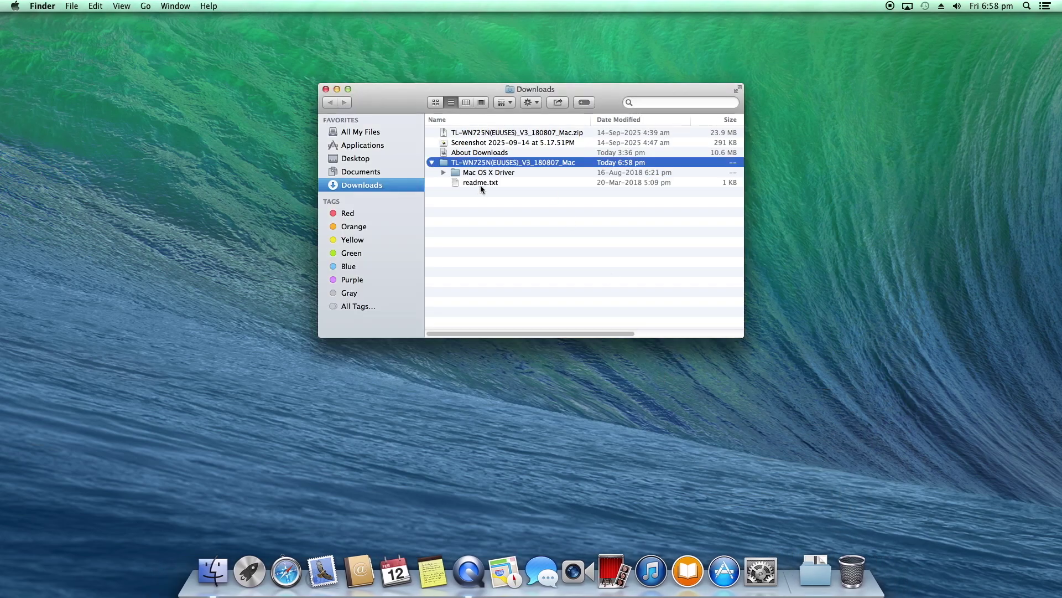
left_click(443, 173)
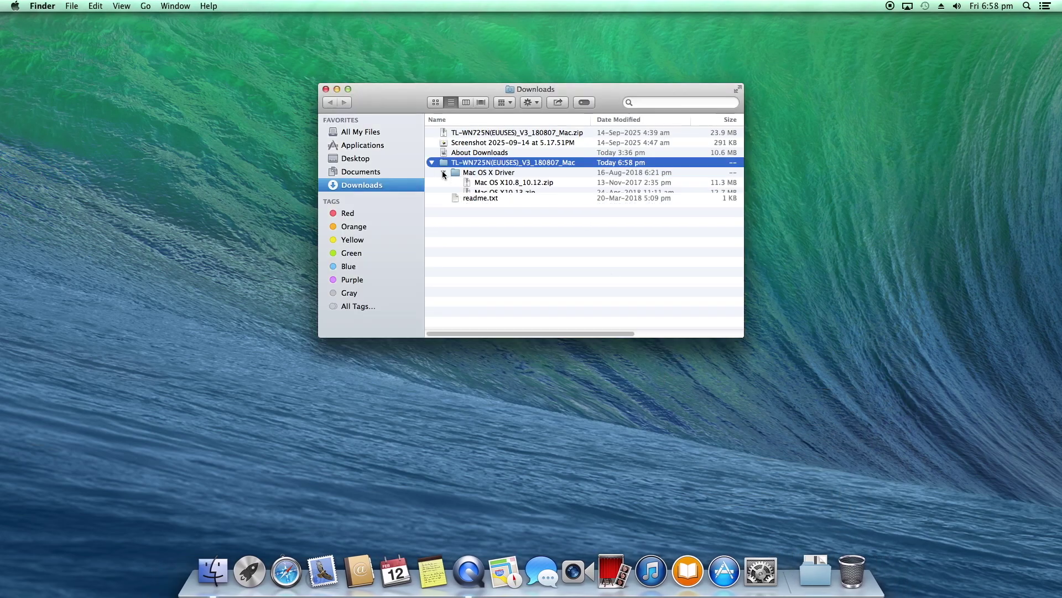
left_click(511, 185)
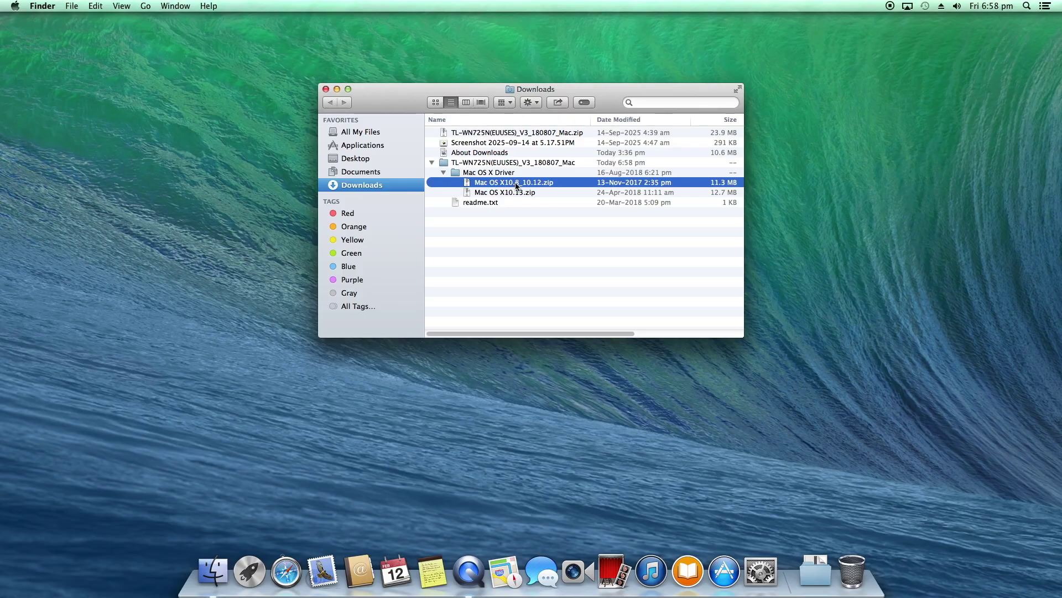
double_click(516, 183)
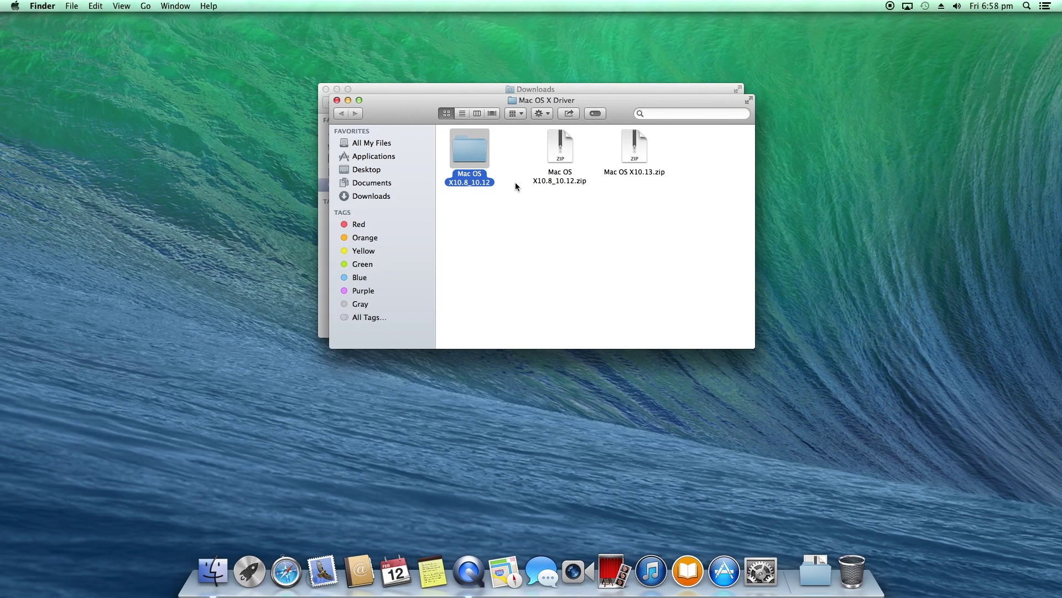
double_click(470, 158)
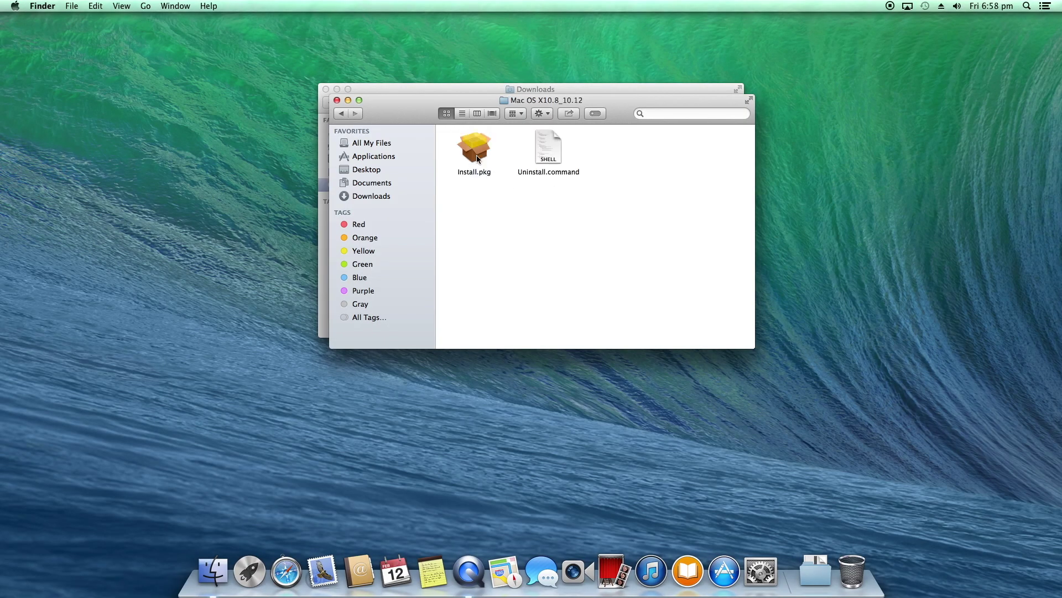
double_click(472, 154)
Run the TP-Link installer: accept the license, enter the admin password, confirm, and restart
left_click(711, 364)
left_click(708, 362)
left_click(708, 362)
left_click(666, 235)
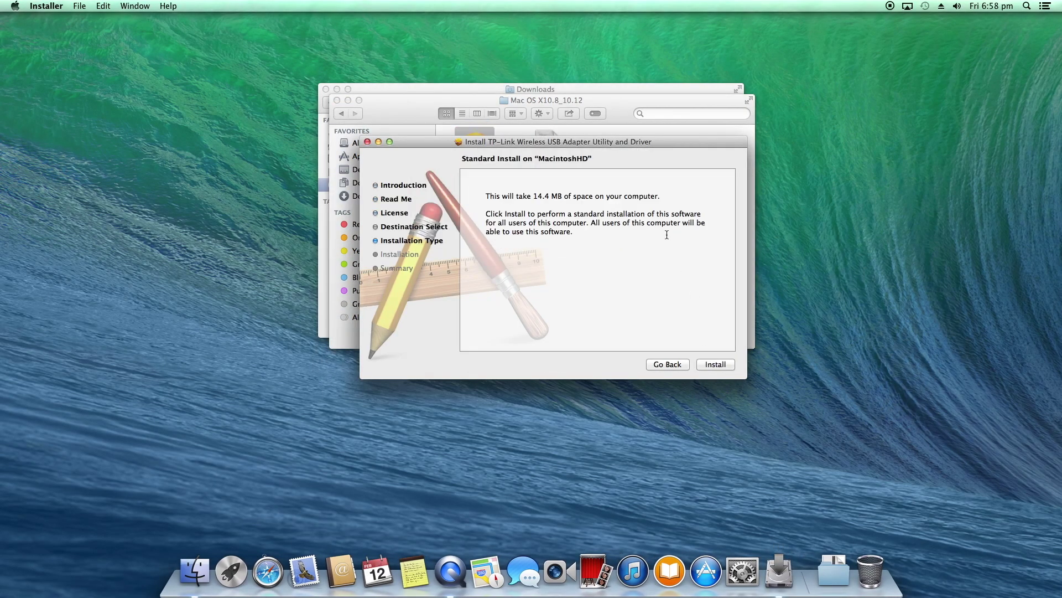
left_click(716, 364)
type("1234")
key("Return")
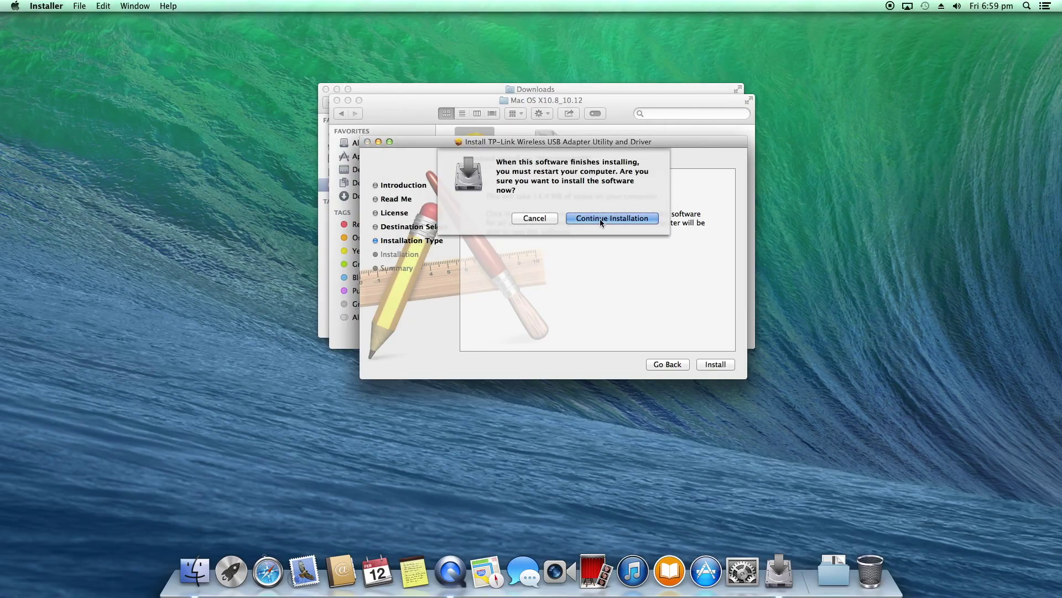
left_click(605, 217)
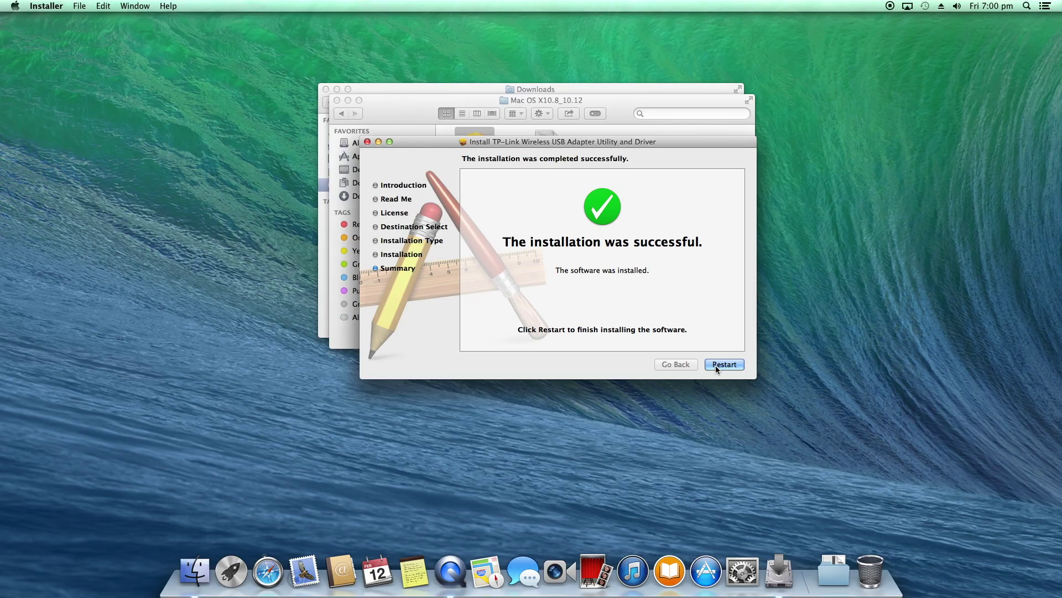
left_click(715, 365)
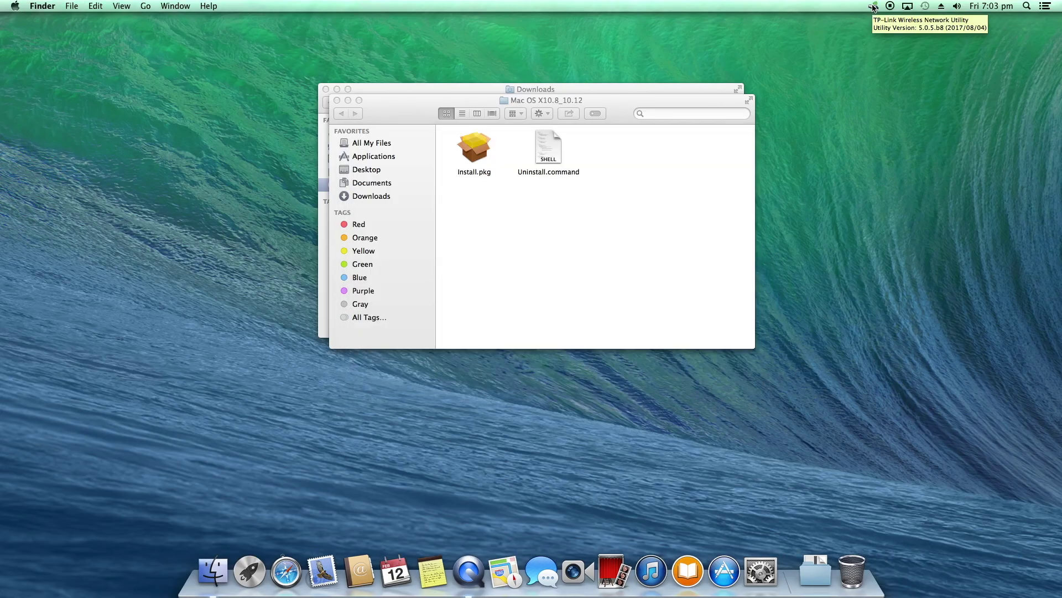
Join the Galaxy A71 Wi-Fi network with its password, verify it, and close the driver folder window
left_click(873, 7)
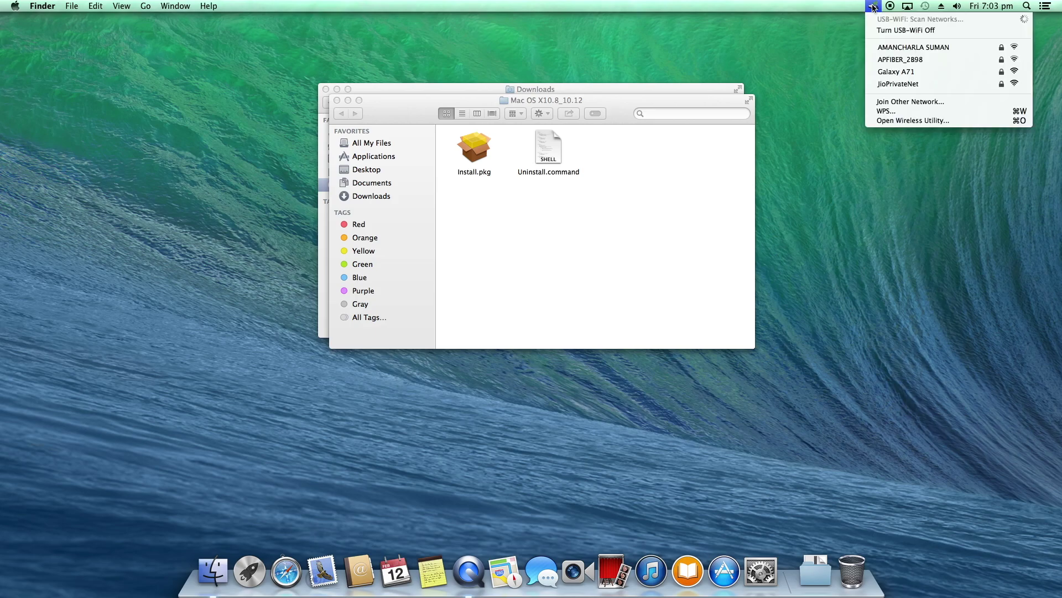
left_click(876, 71)
type("••••••••")
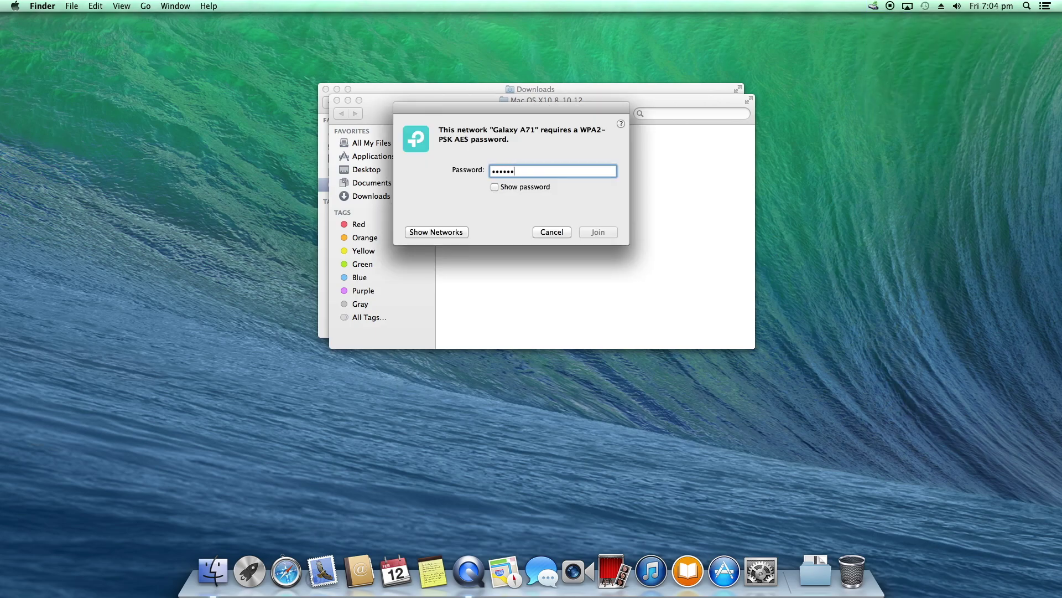
left_click(607, 237)
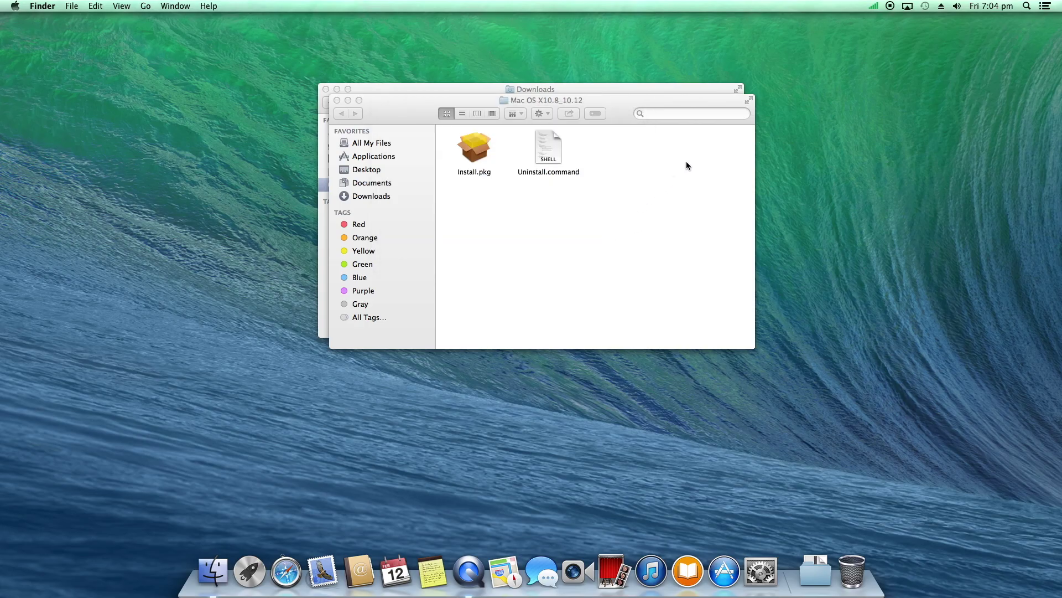
left_click(879, 6)
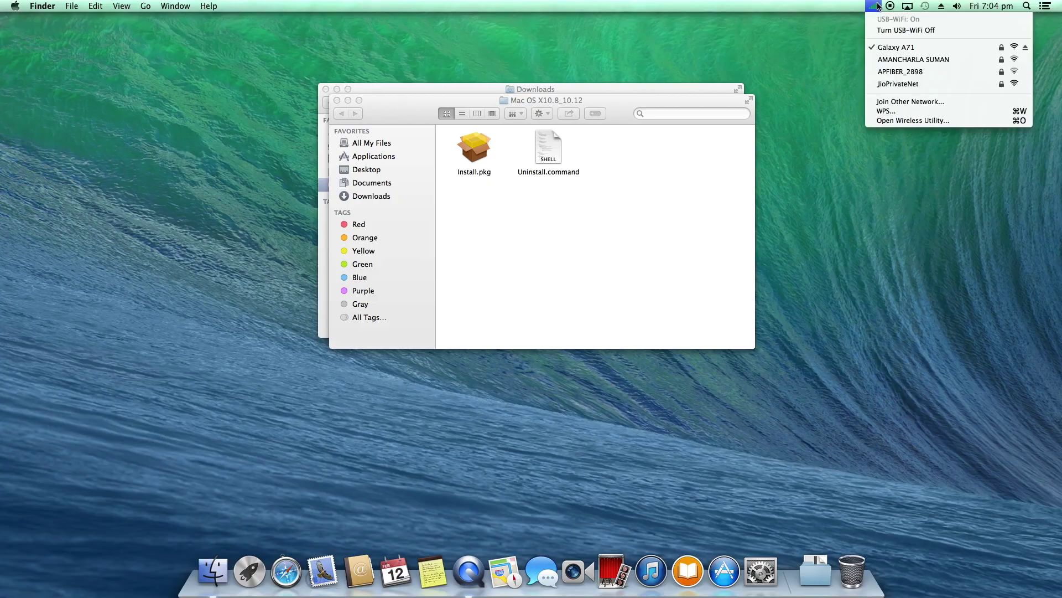
left_click(879, 6)
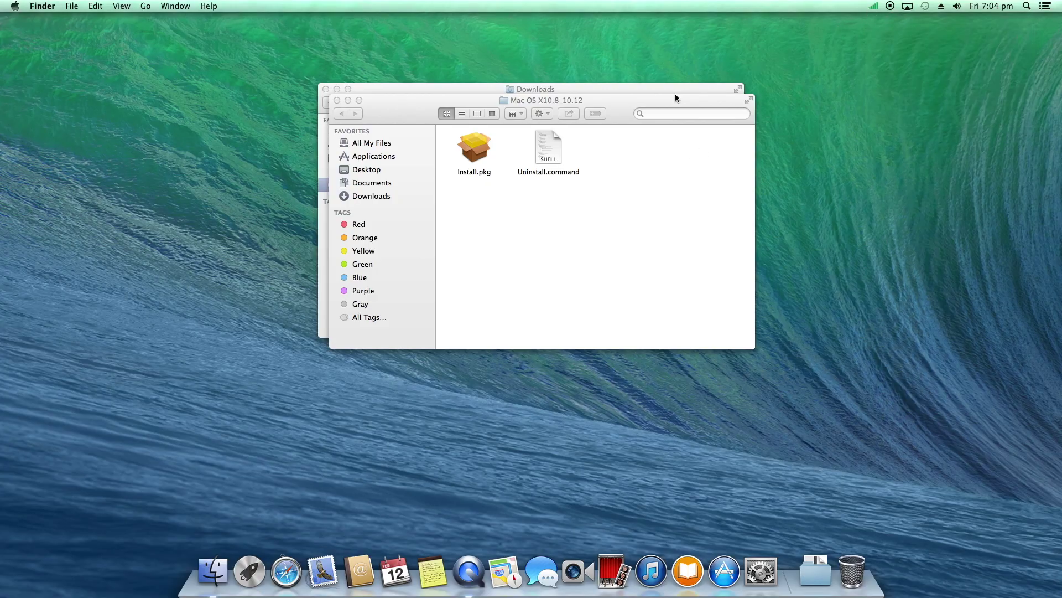
left_click(337, 101)
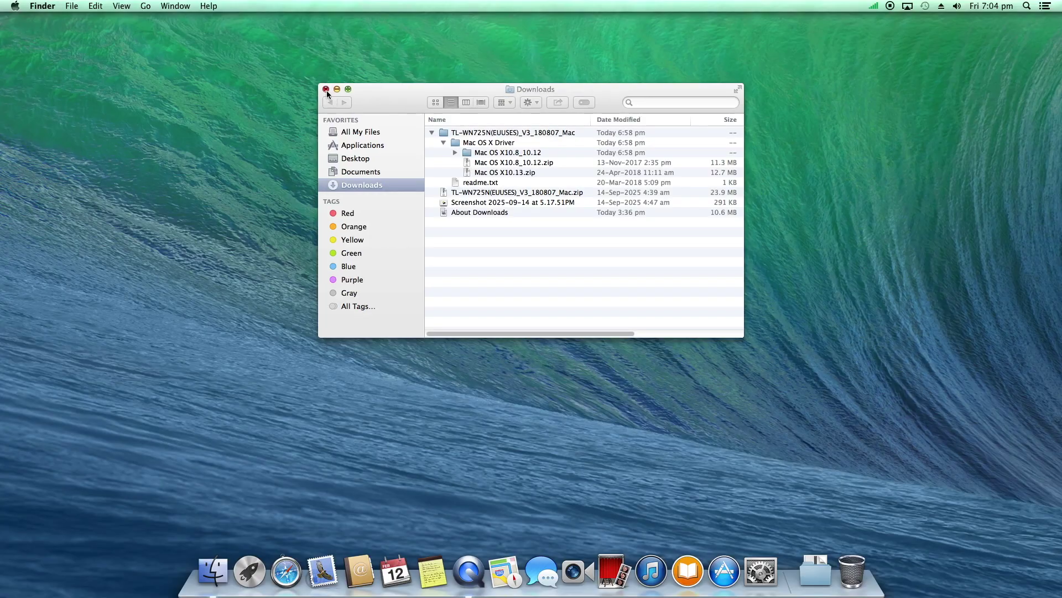
Close Downloads, review the Date & Time pane's date, time zone and clock settings, then close it
left_click(325, 89)
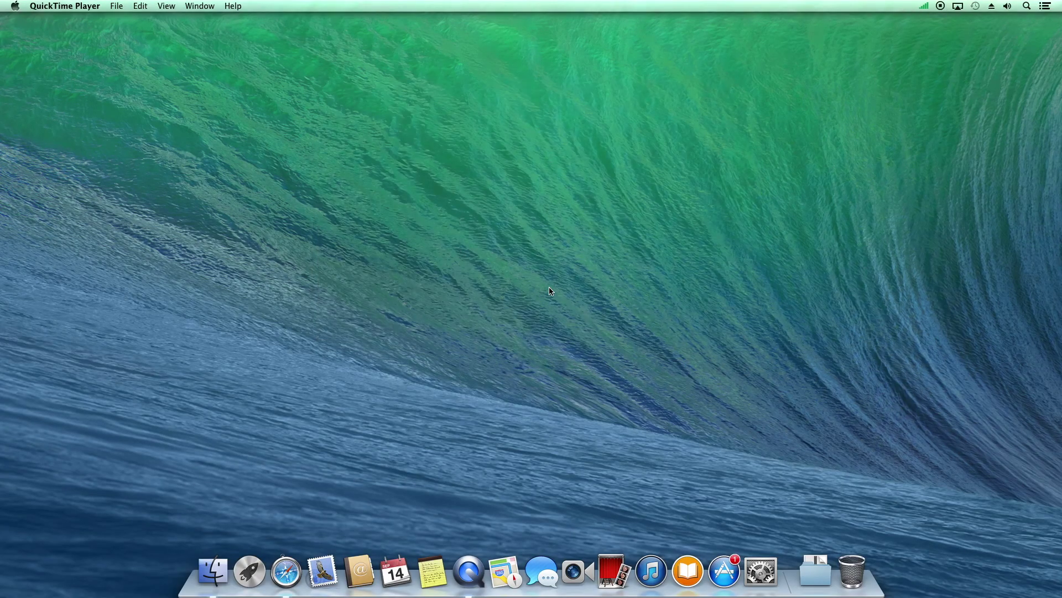
left_click(769, 580)
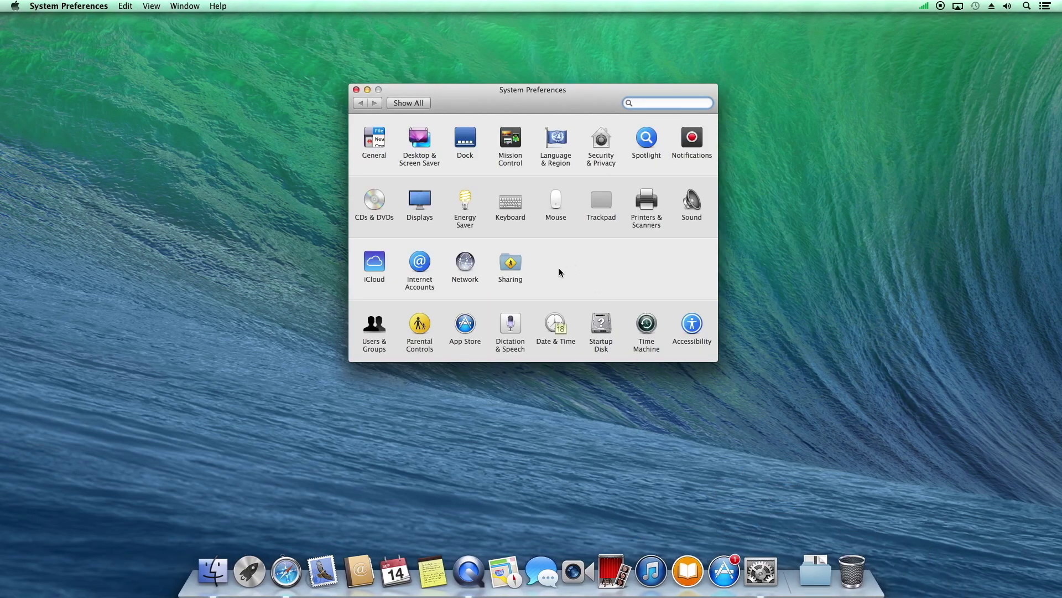
left_click(556, 326)
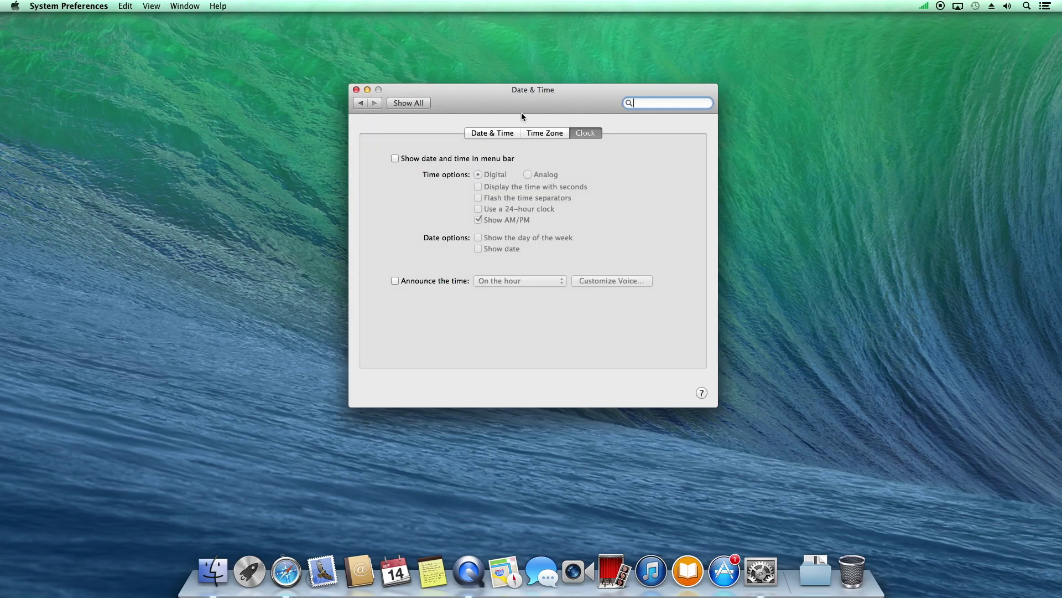
left_click(506, 134)
left_click(552, 134)
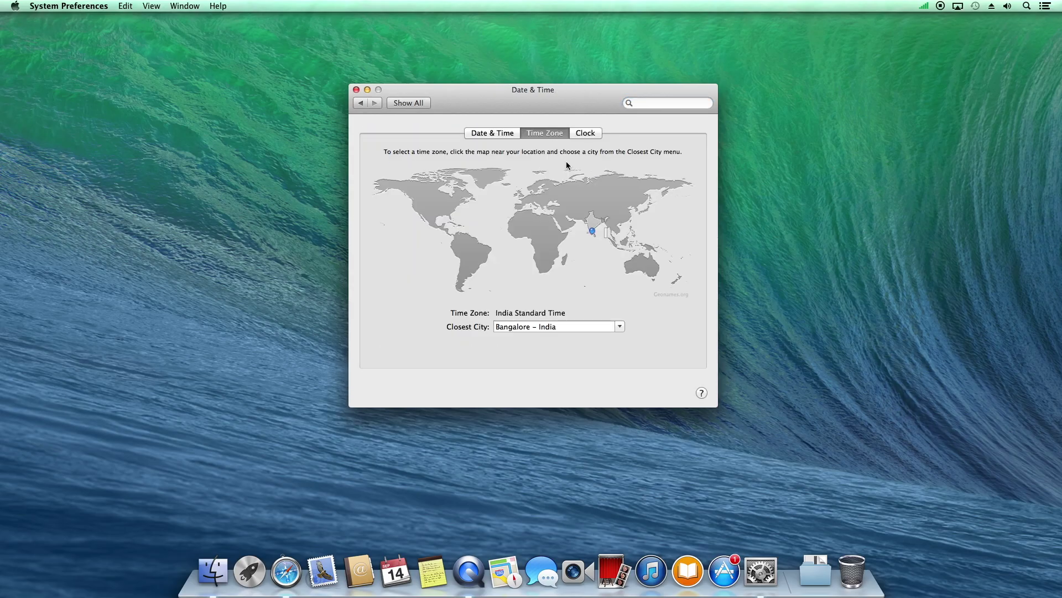
left_click(495, 134)
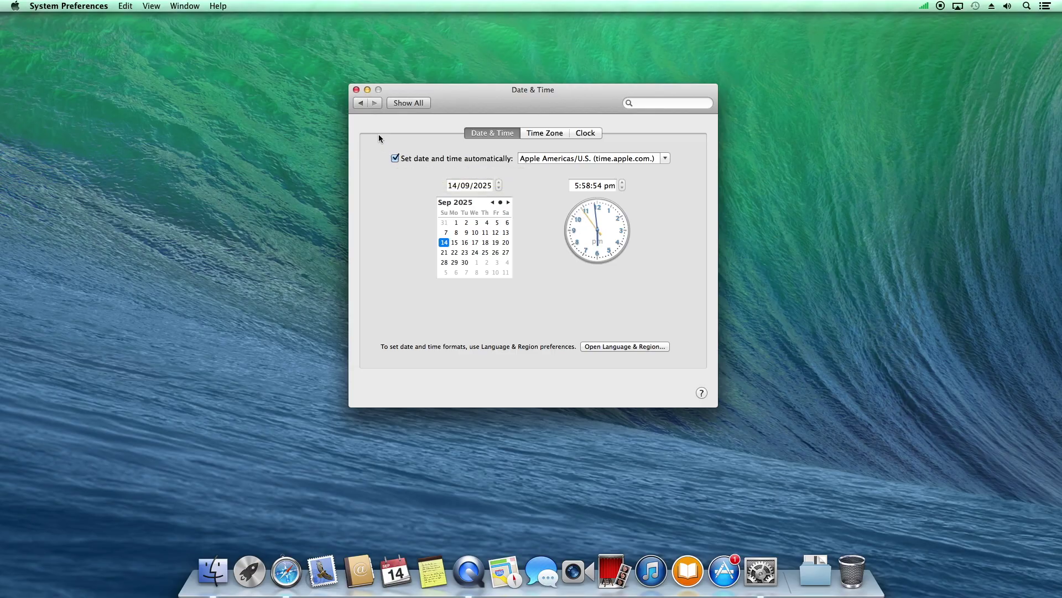
left_click(356, 90)
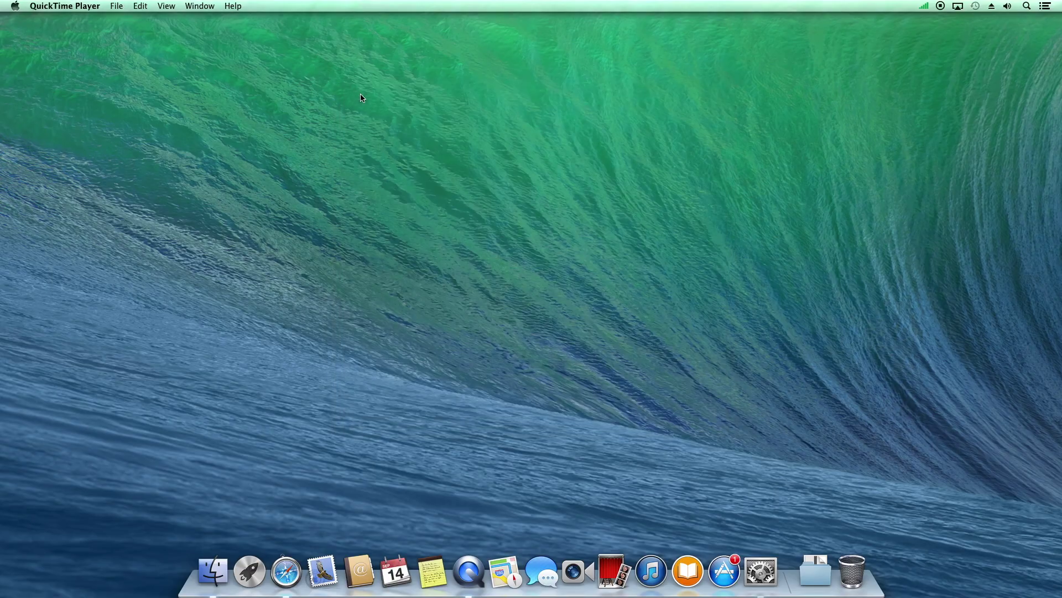
Install all five Software Update items, declining automatic updates, and restart the Mac
left_click(12, 6)
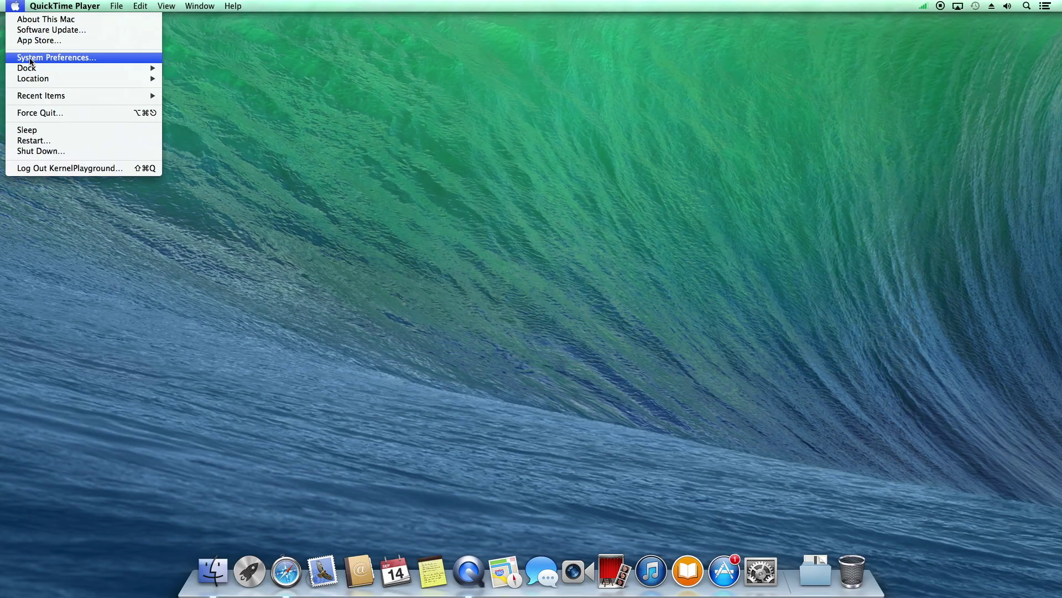
left_click(43, 29)
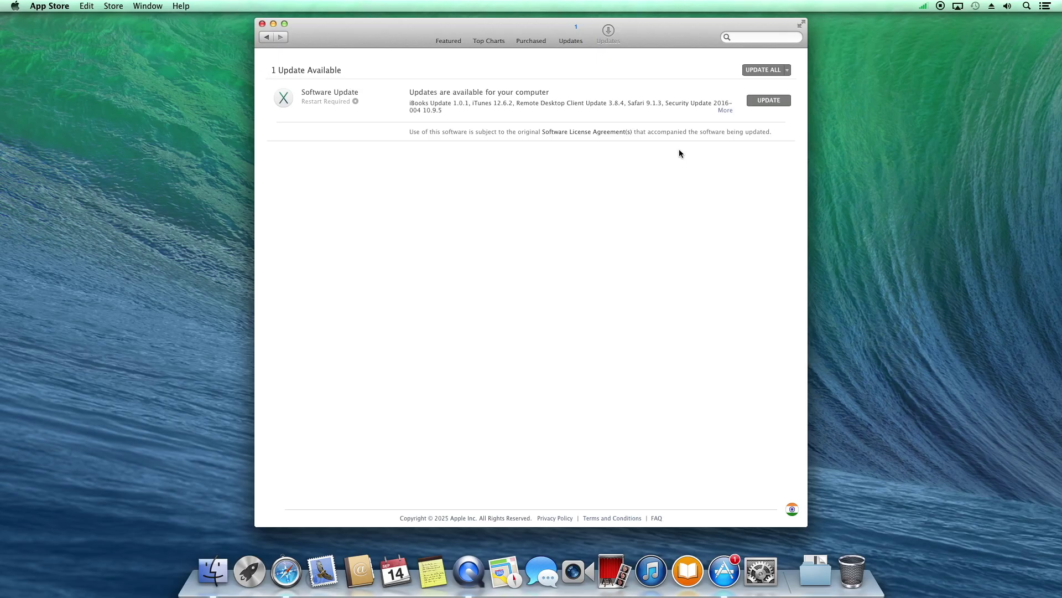
left_click(725, 111)
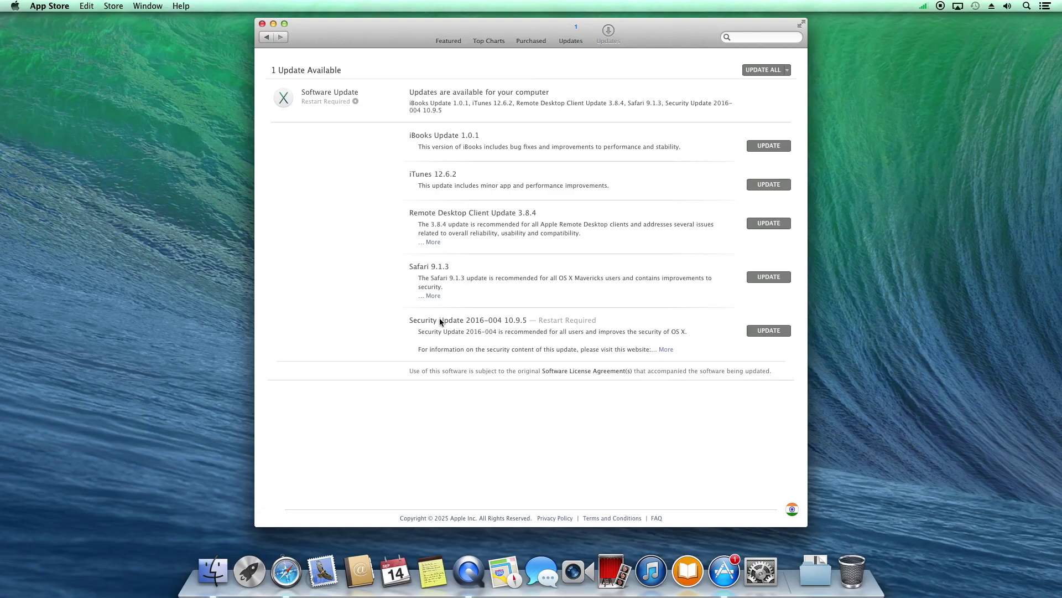
left_click(761, 70)
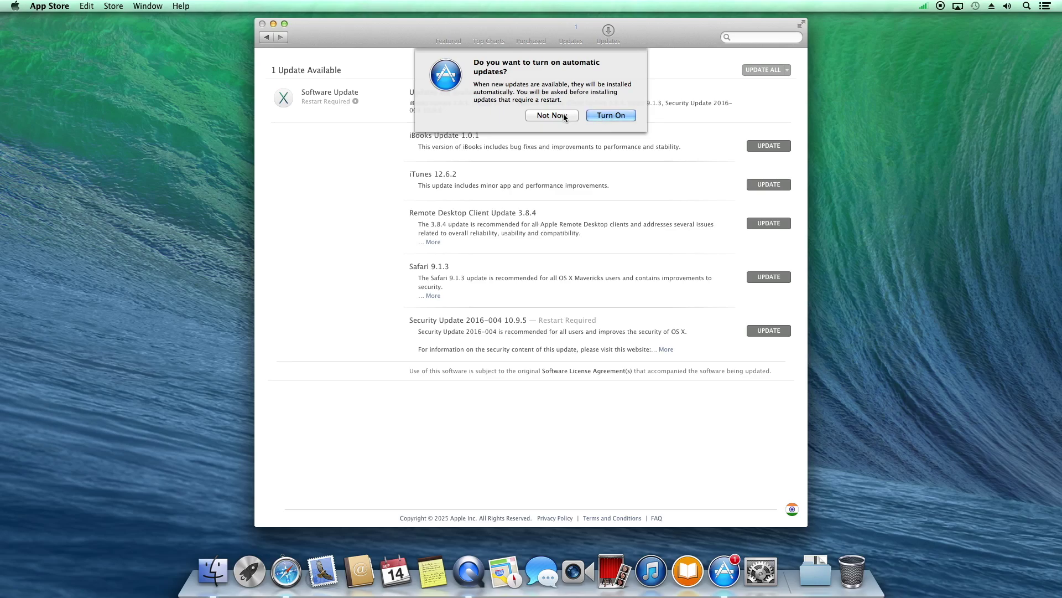
left_click(563, 115)
left_click(581, 103)
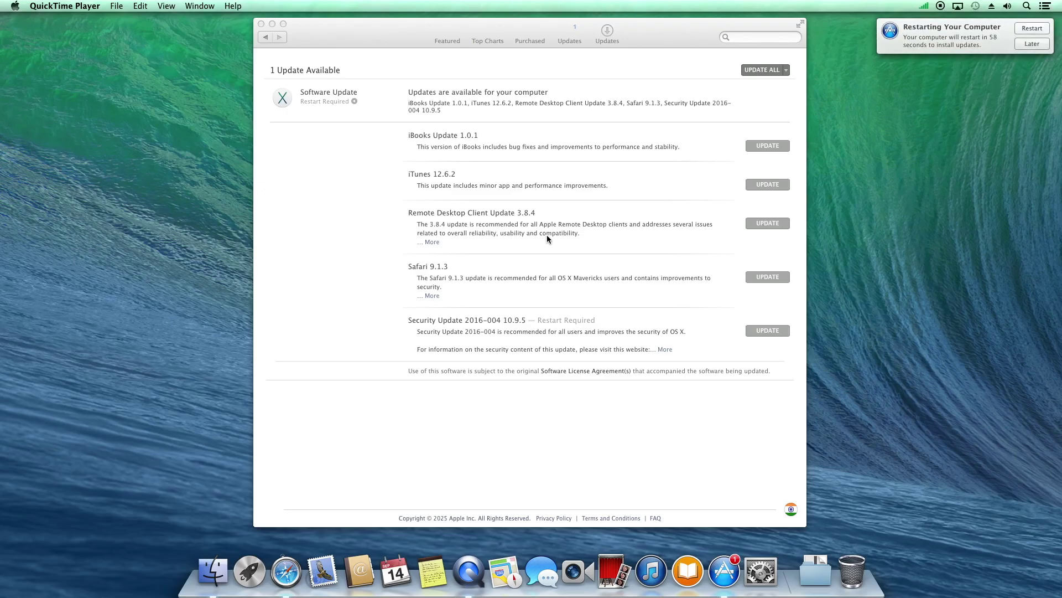
left_click(1033, 29)
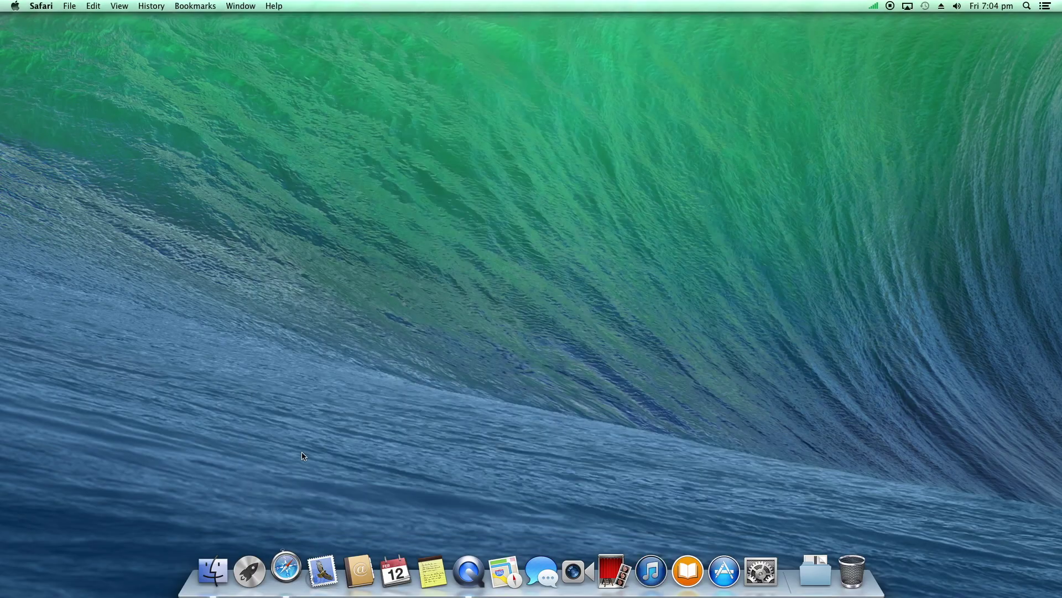
left_click(286, 571)
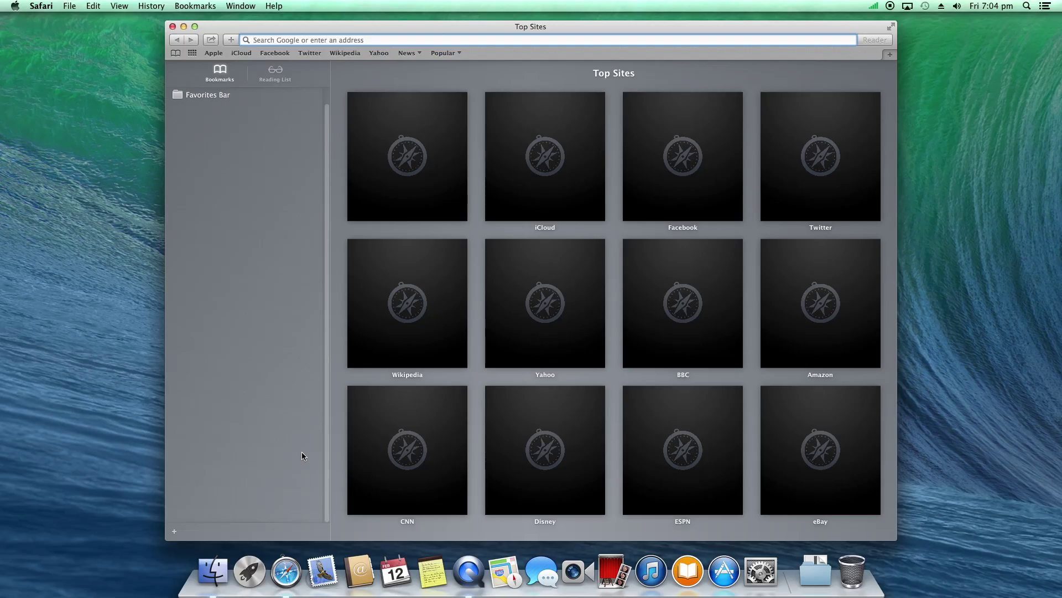
type("www.youtube.co")
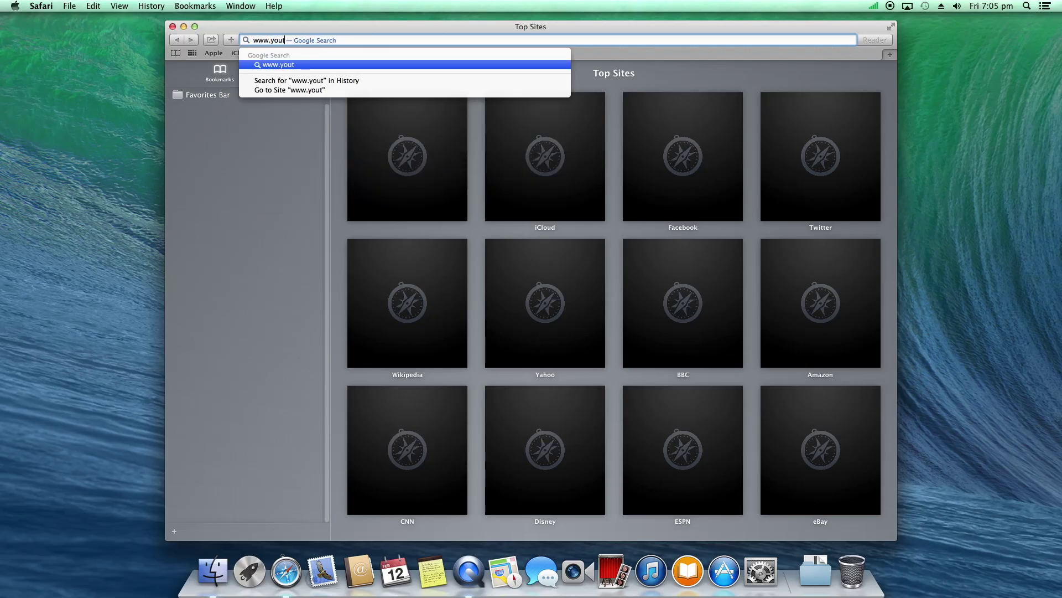
type("m")
key("Return")
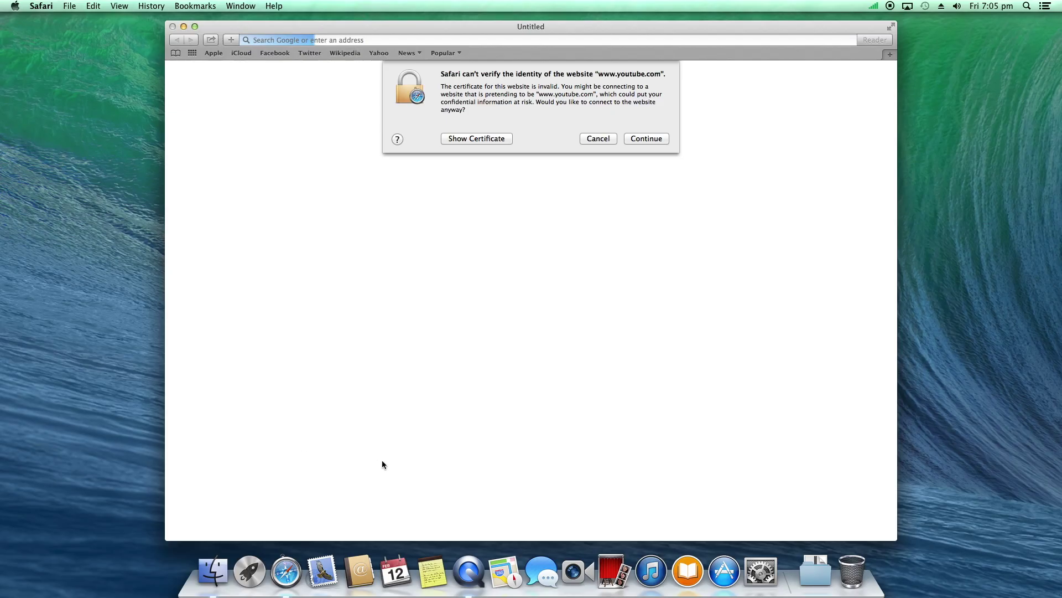
left_click(469, 139)
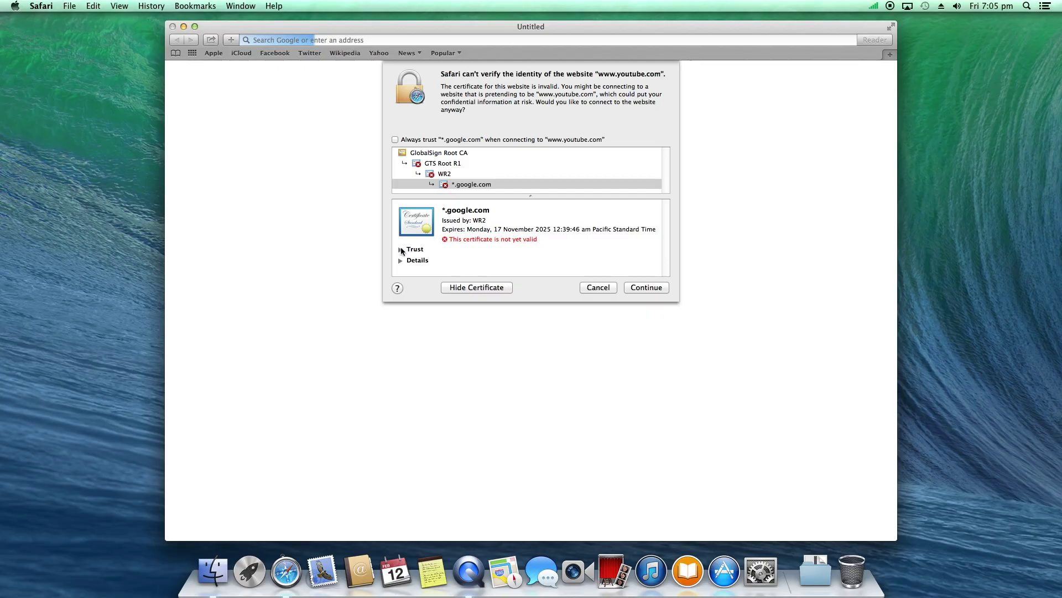
left_click(400, 250)
left_click(539, 264)
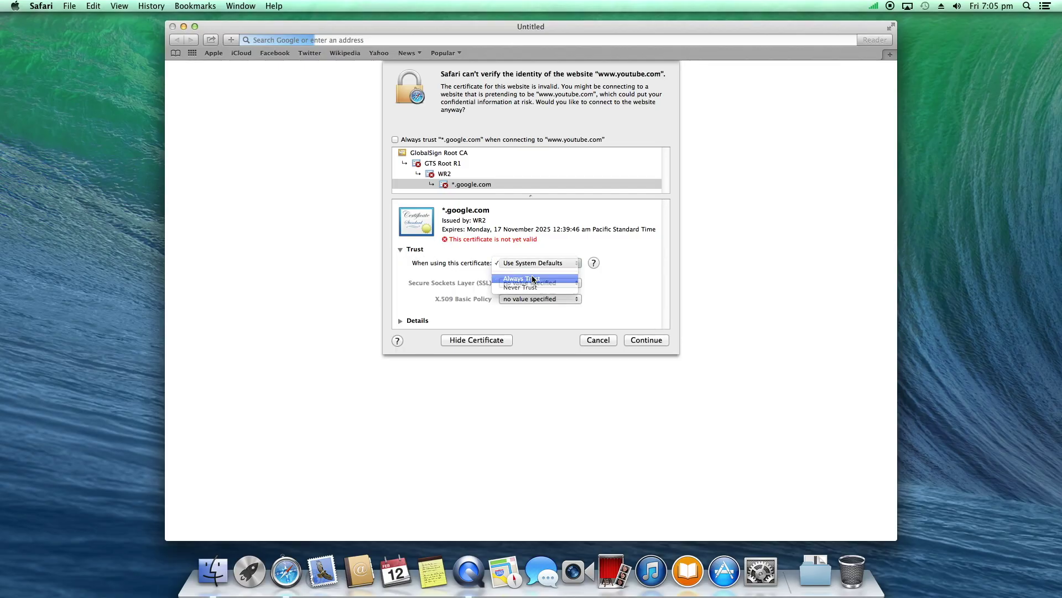
left_click(534, 277)
left_click(645, 341)
type("•••••")
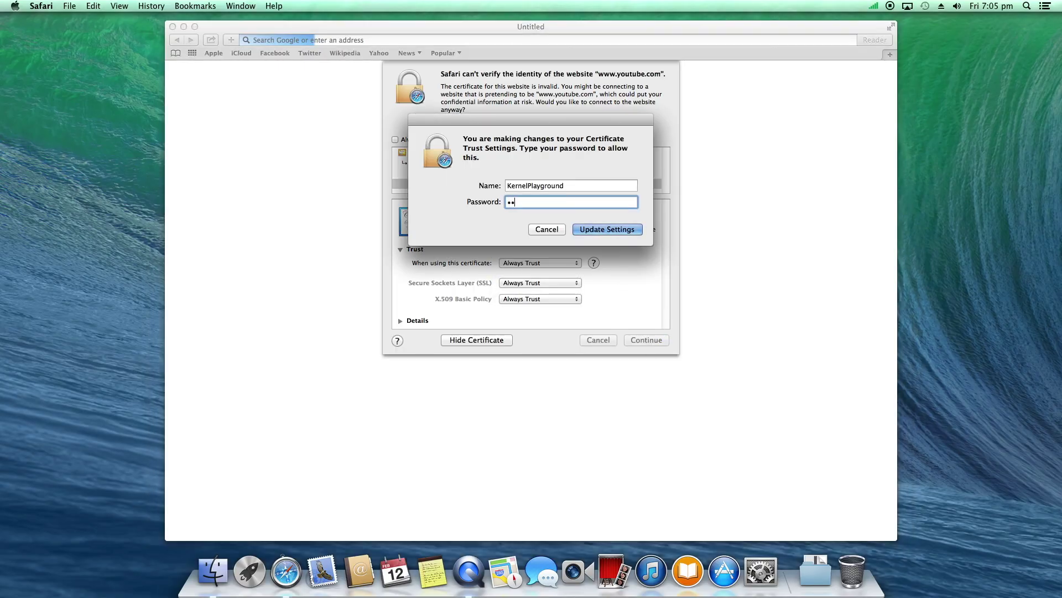
left_click(596, 228)
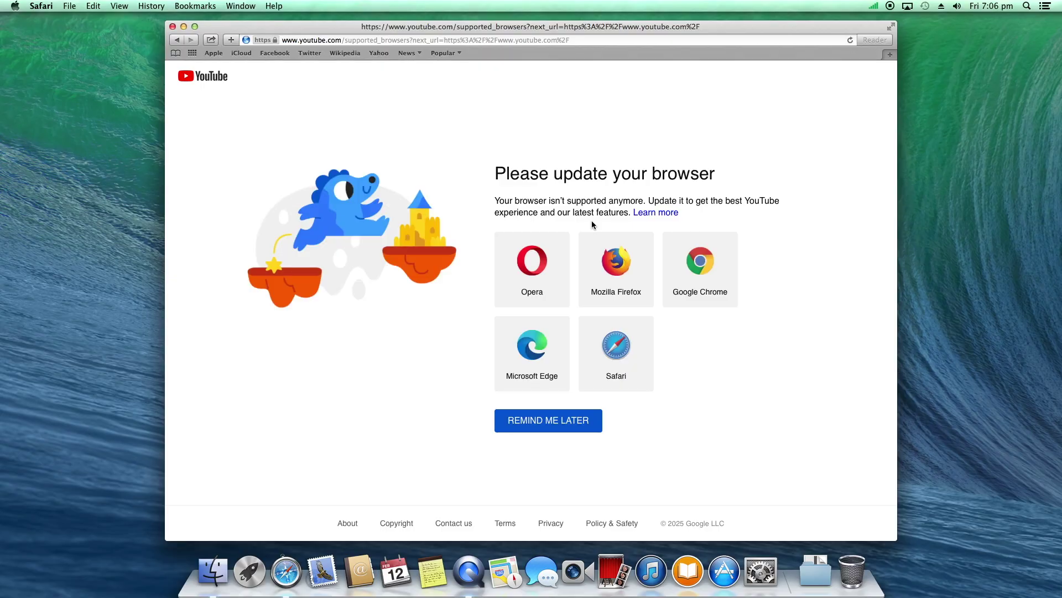
left_click(218, 54)
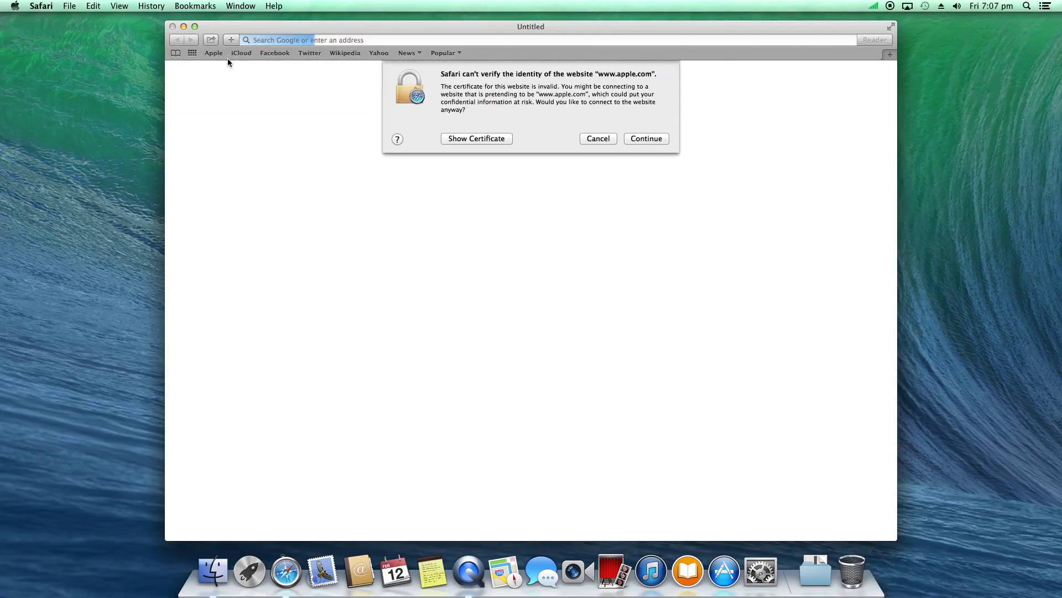
left_click(490, 138)
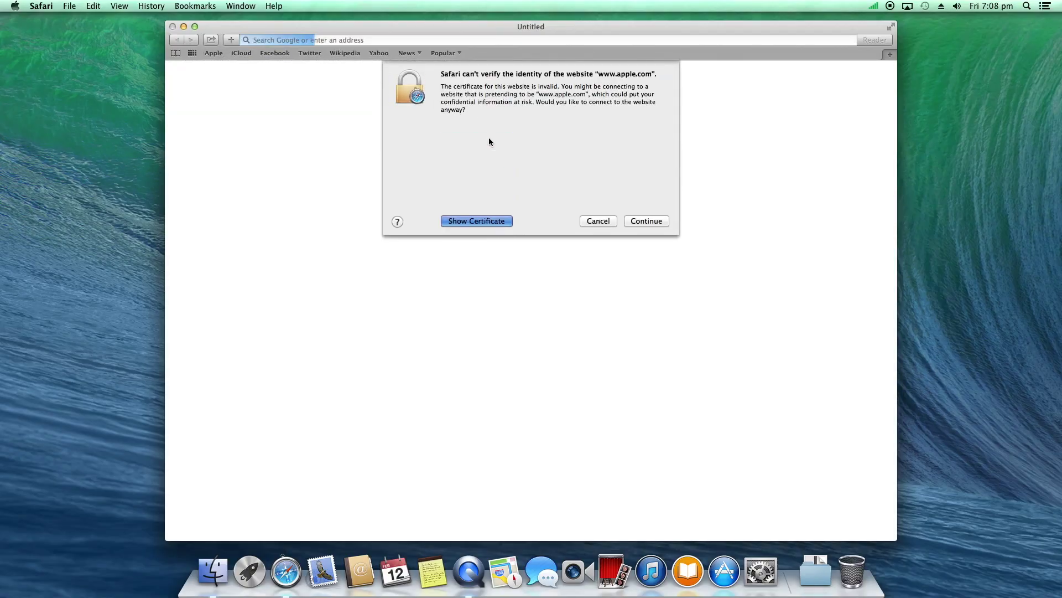
left_click(401, 240)
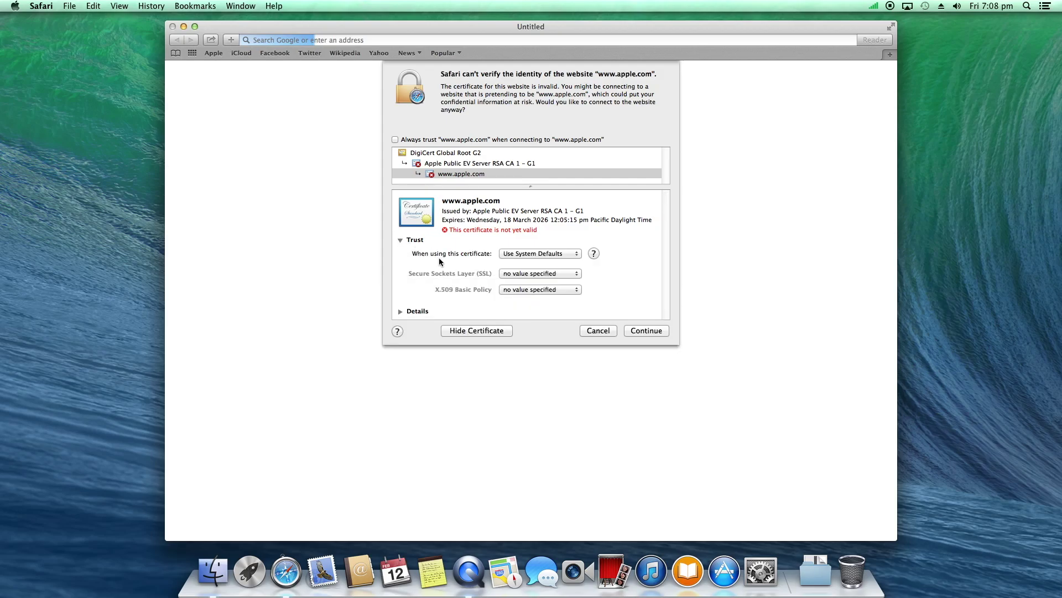
left_click(526, 254)
left_click(525, 270)
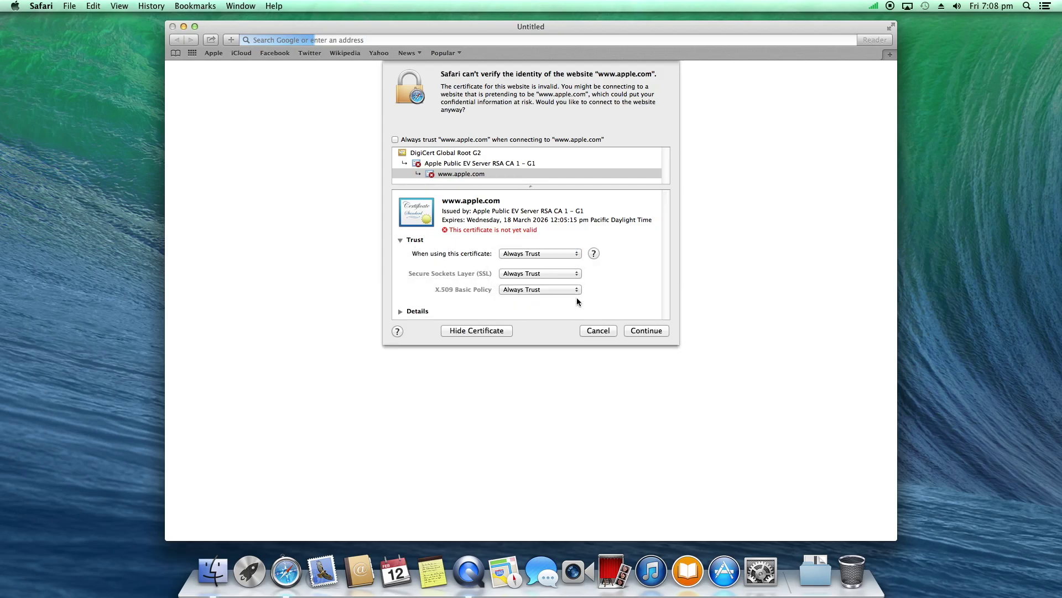
left_click(649, 332)
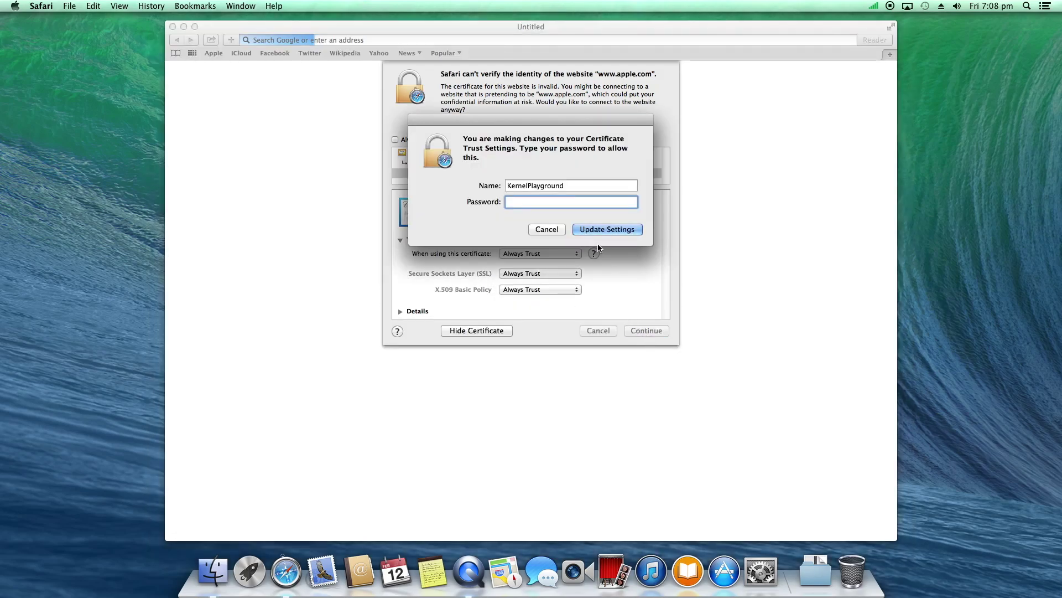
type("••••")
key("Return")
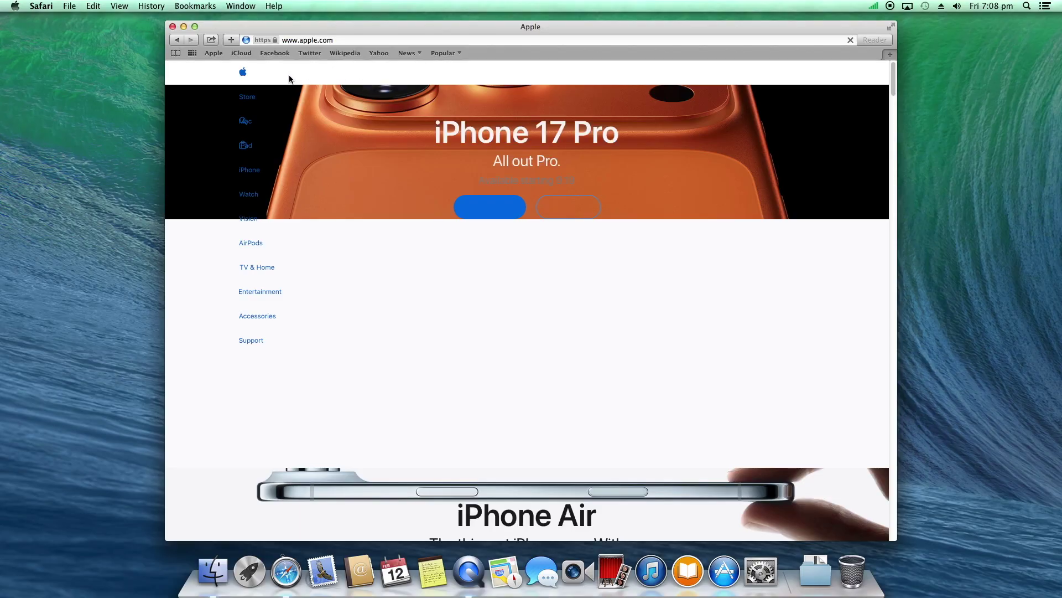
left_click(347, 40)
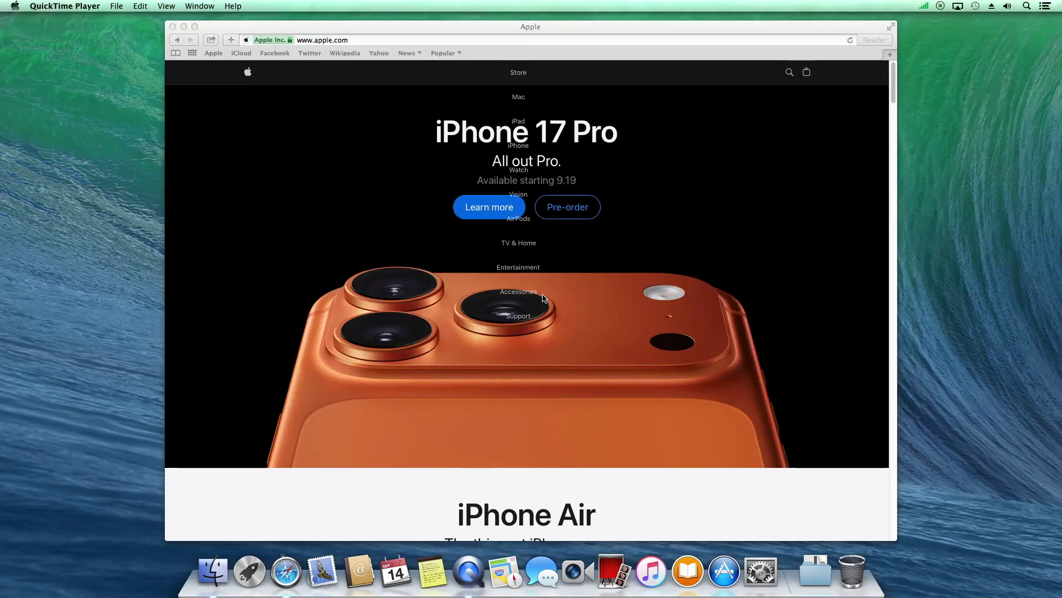
scroll(571, 315, "down", 10)
scroll(572, 315, "down", 5)
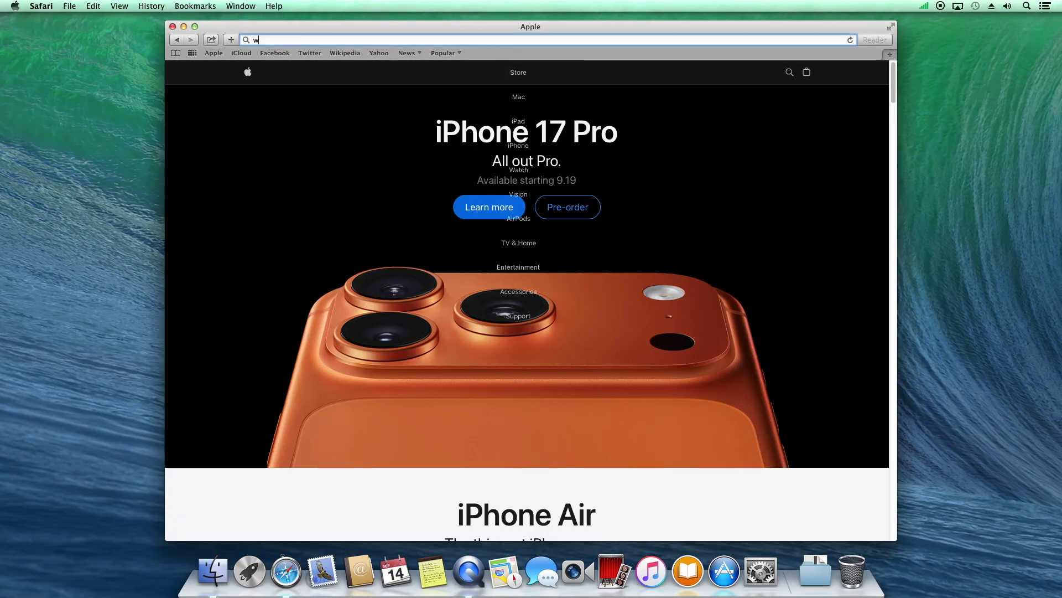
type("www")
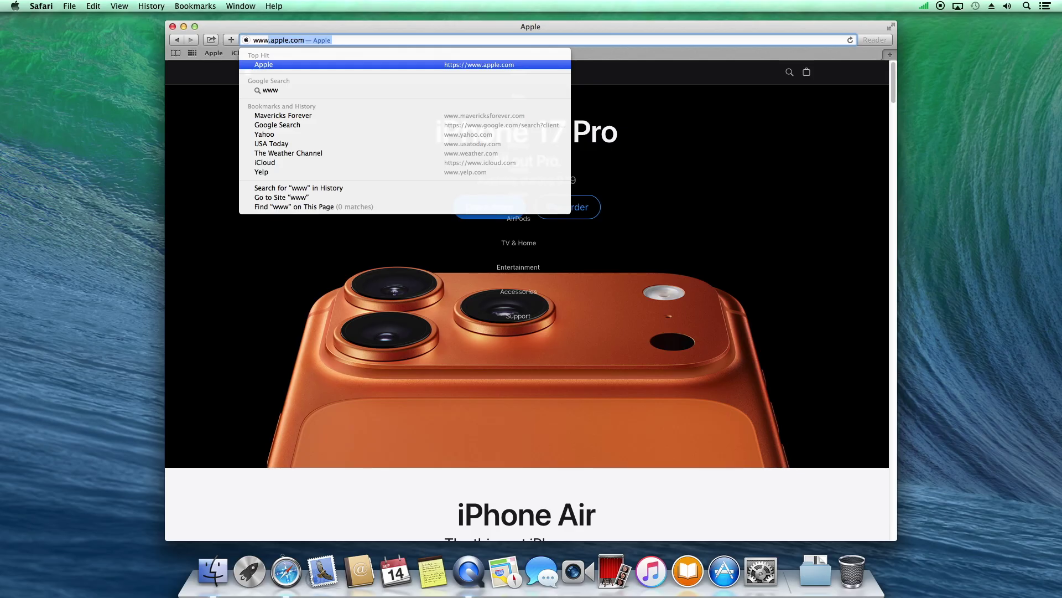
type(".maver")
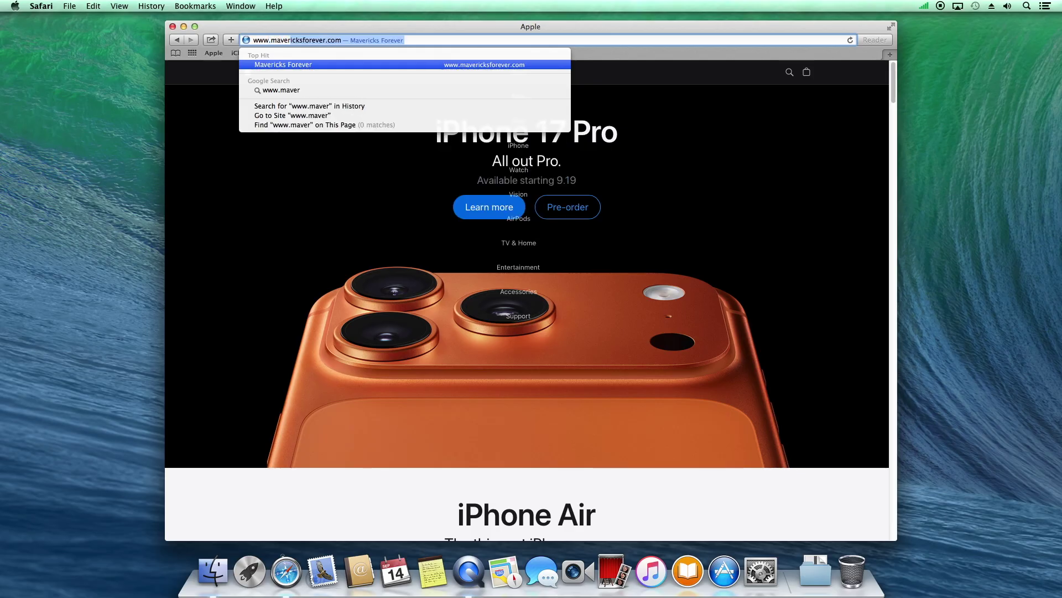
Load mavericksforever.com, scroll to Internet > Web Browsing, and download the Firefox Dynasty Downloader
key("Return")
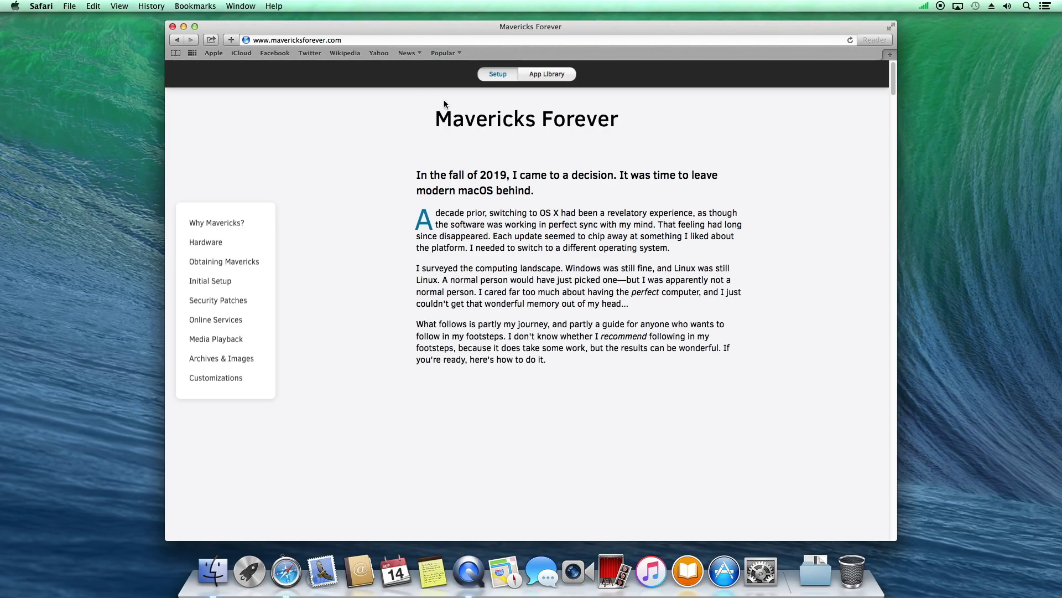
scroll(499, 307, "down", 10)
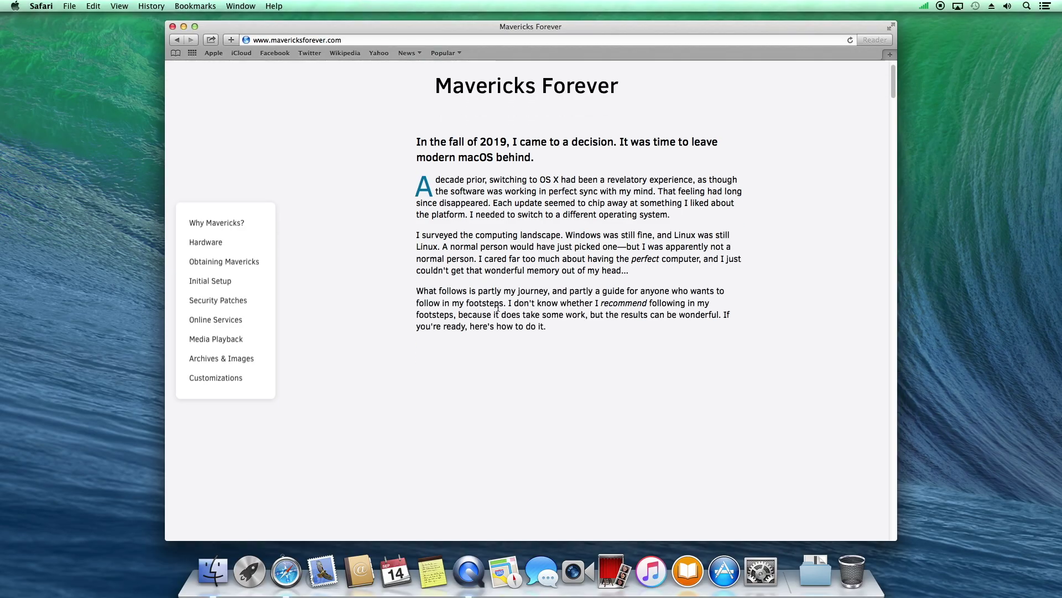
scroll(496, 308, "down", 20)
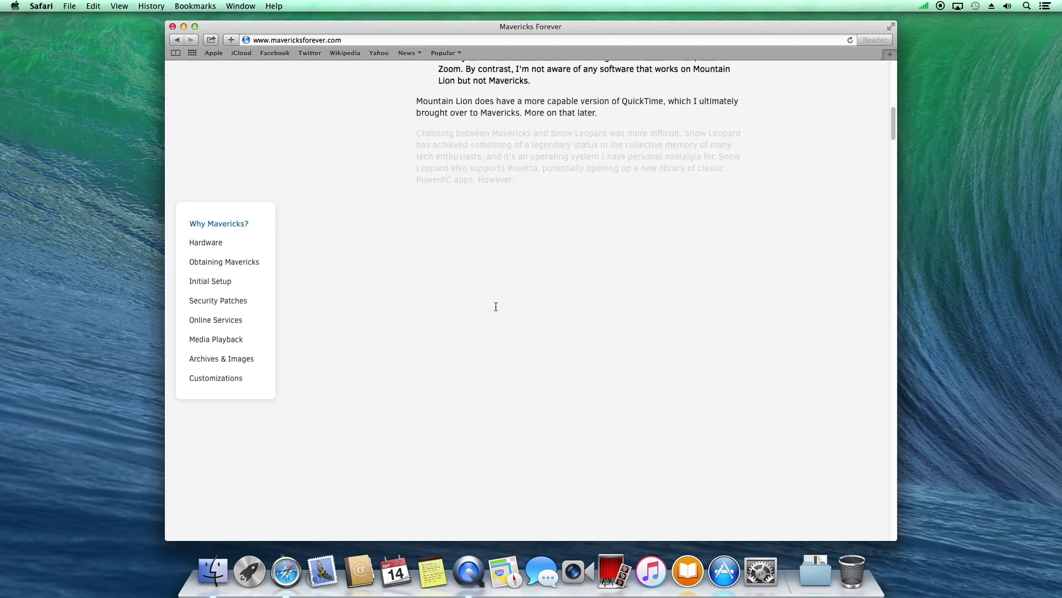
scroll(496, 304, "down", 10)
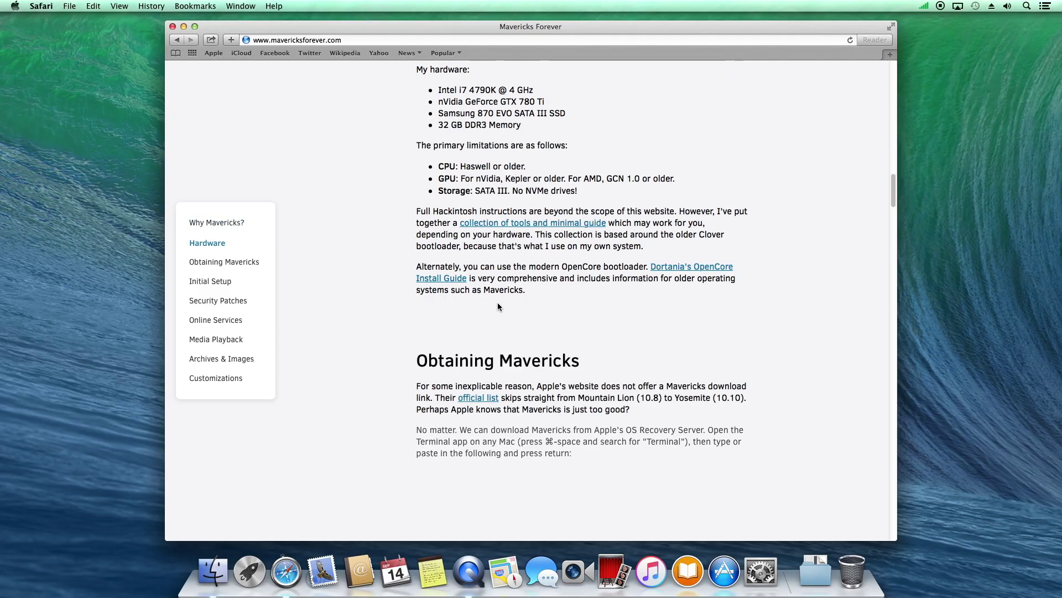
scroll(533, 274, "down", 20)
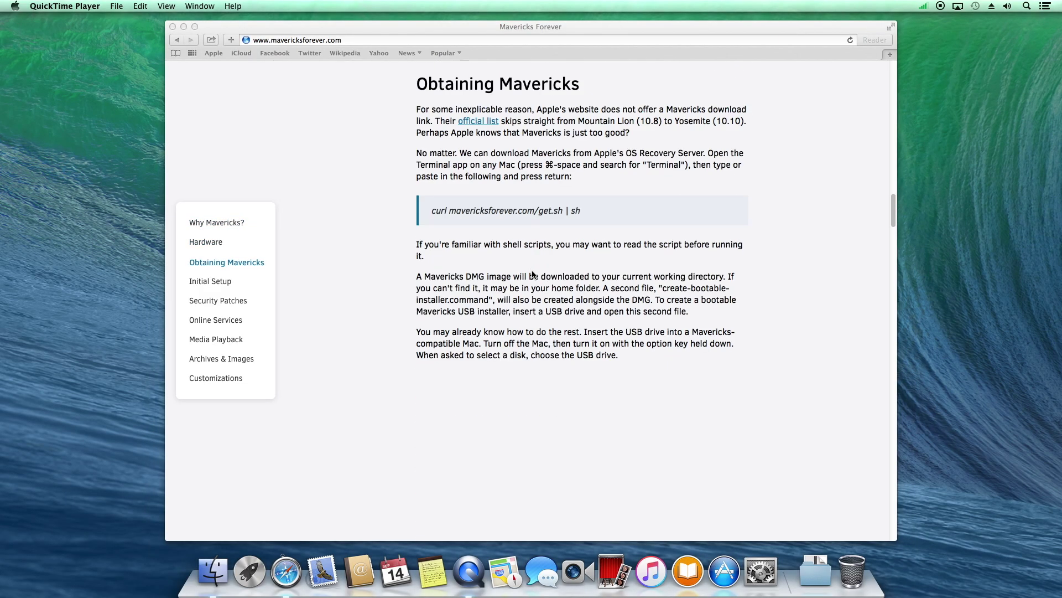
scroll(533, 274, "down", 10)
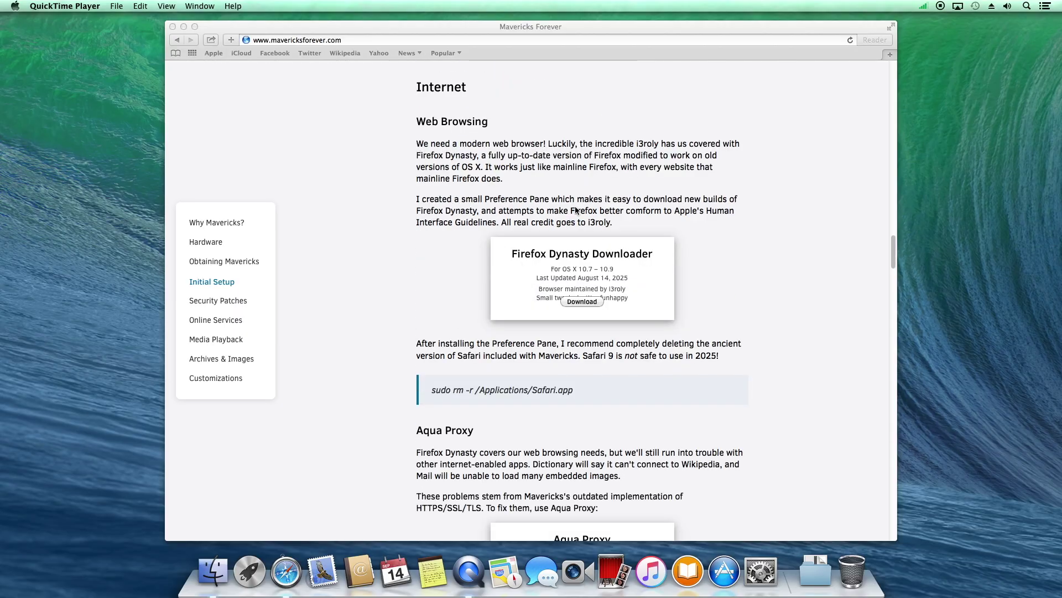
scroll(574, 203, "down", 1)
scroll(574, 203, "down", 2)
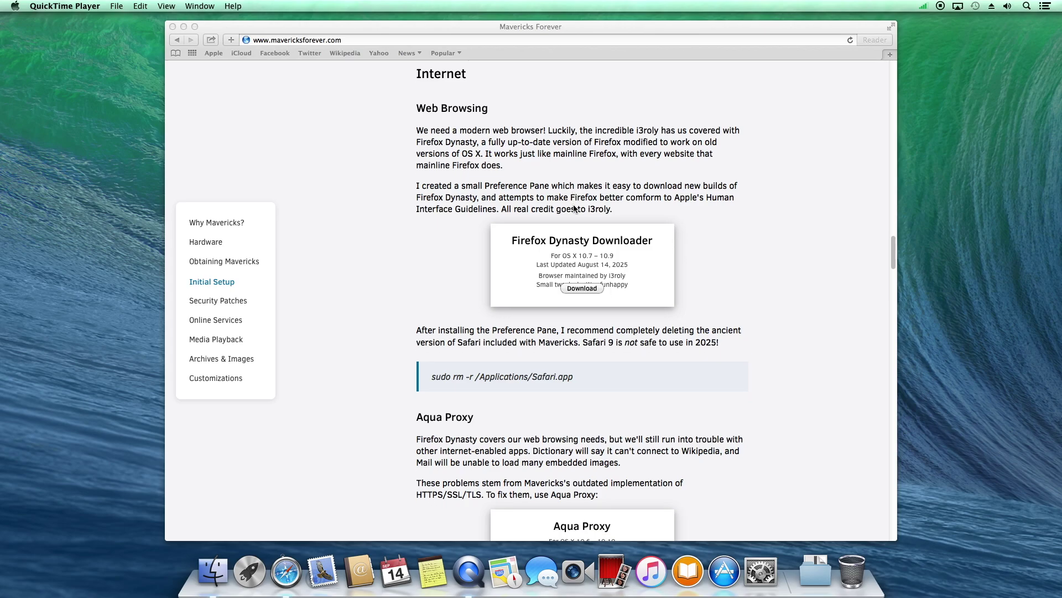
left_click(579, 291)
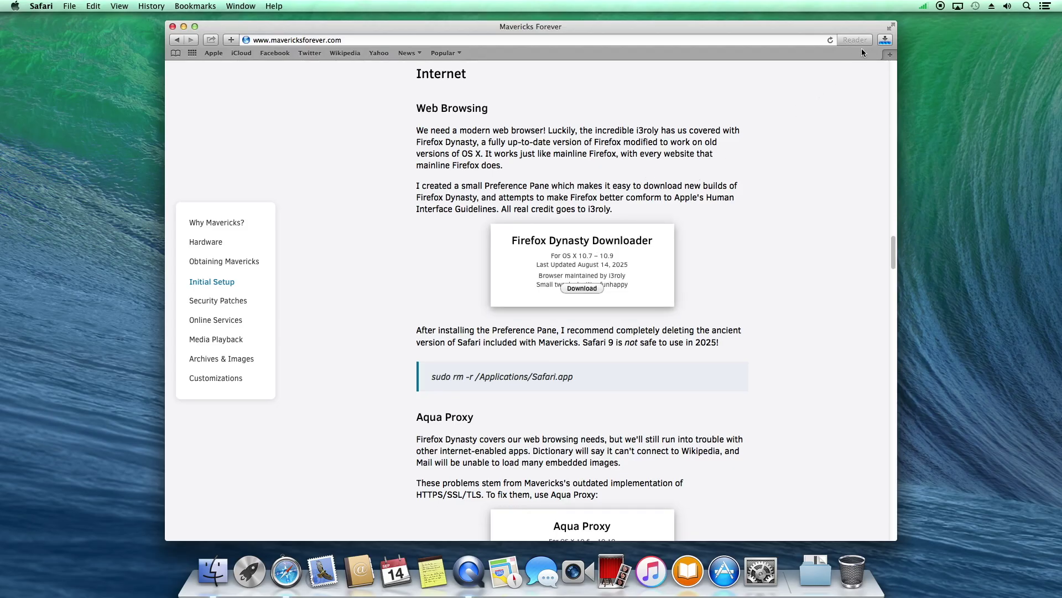
Download Aqua Proxy.dmg (7.8 MB) alongside the 6.1 MB Firefox Dynasty Downloader.dmg and confirm both finished
left_click(886, 39)
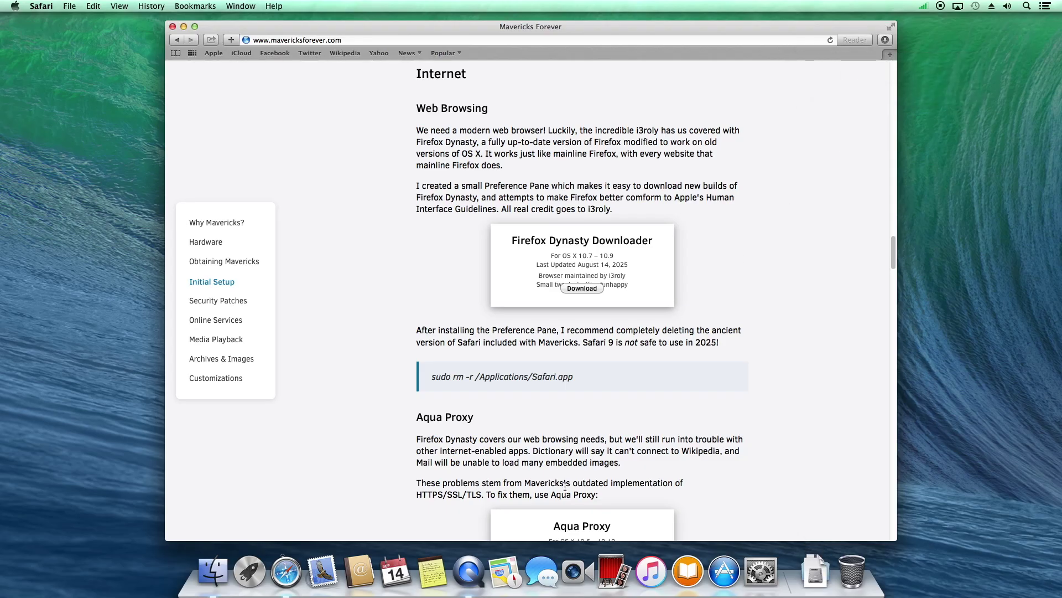
scroll(565, 486, "down", 5)
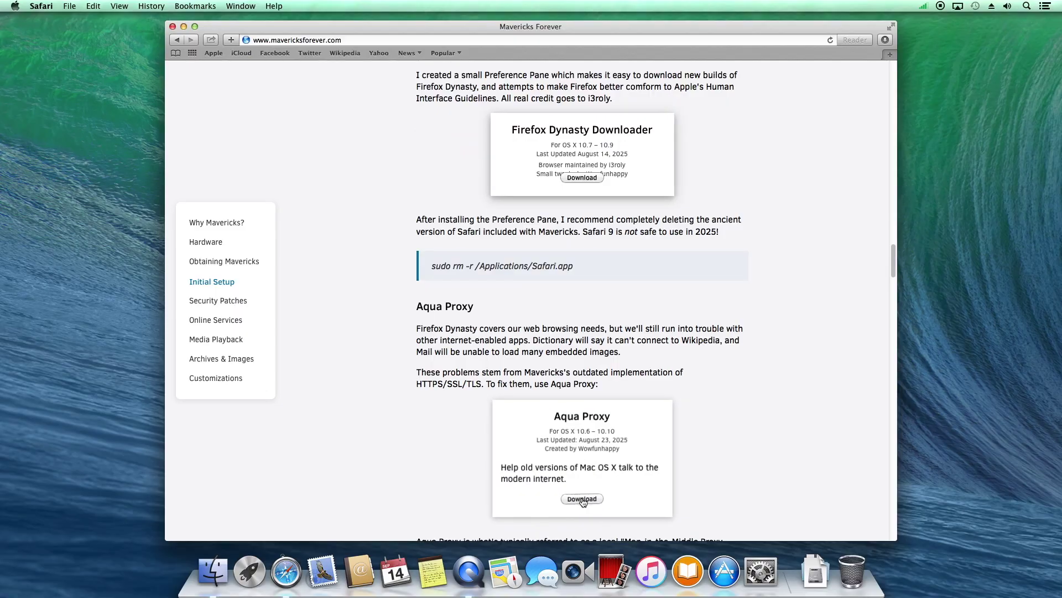
left_click(582, 499)
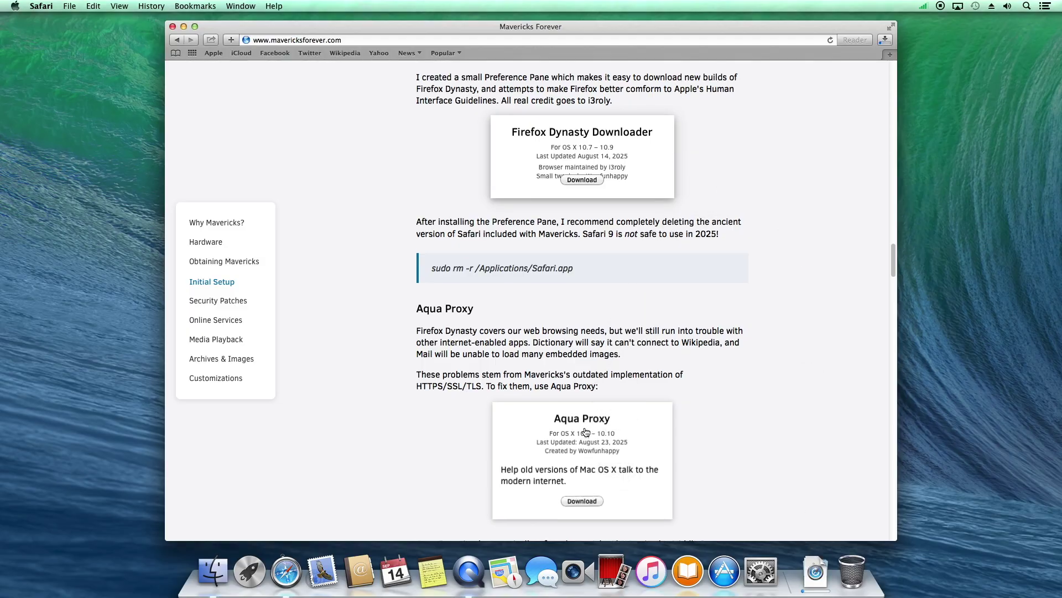
scroll(587, 432, "down", 5)
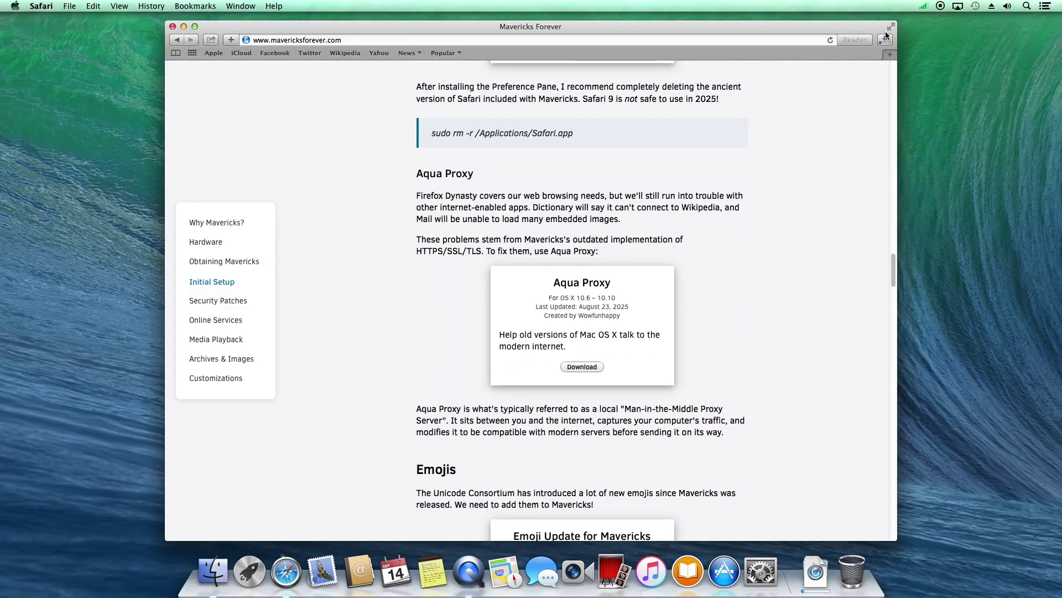
left_click(886, 42)
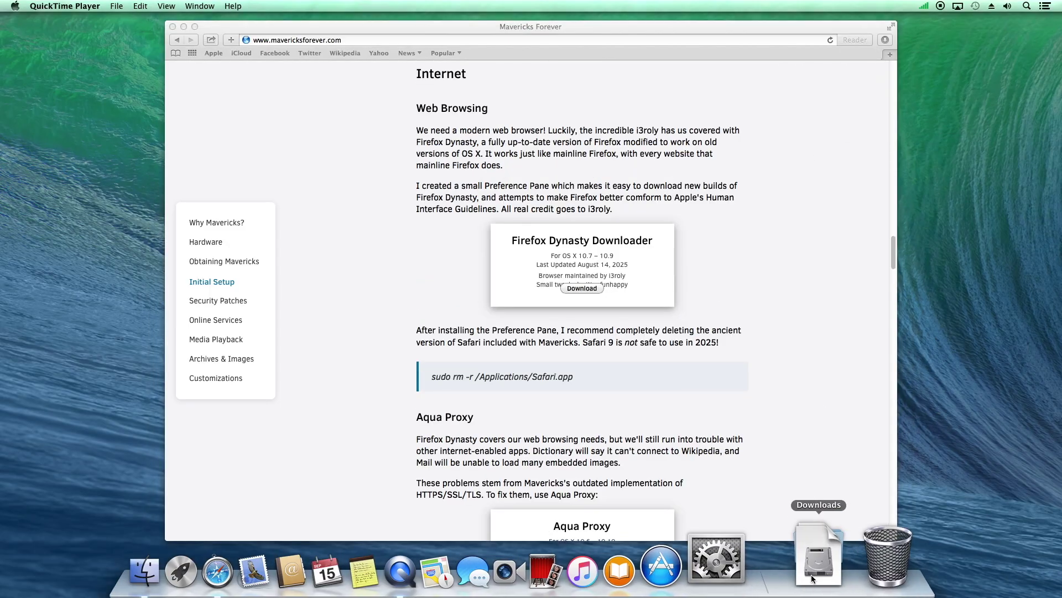
Mount Firefox Dynasty Downloader.dmg from the Downloads stack and install its preference pane
left_click(816, 570)
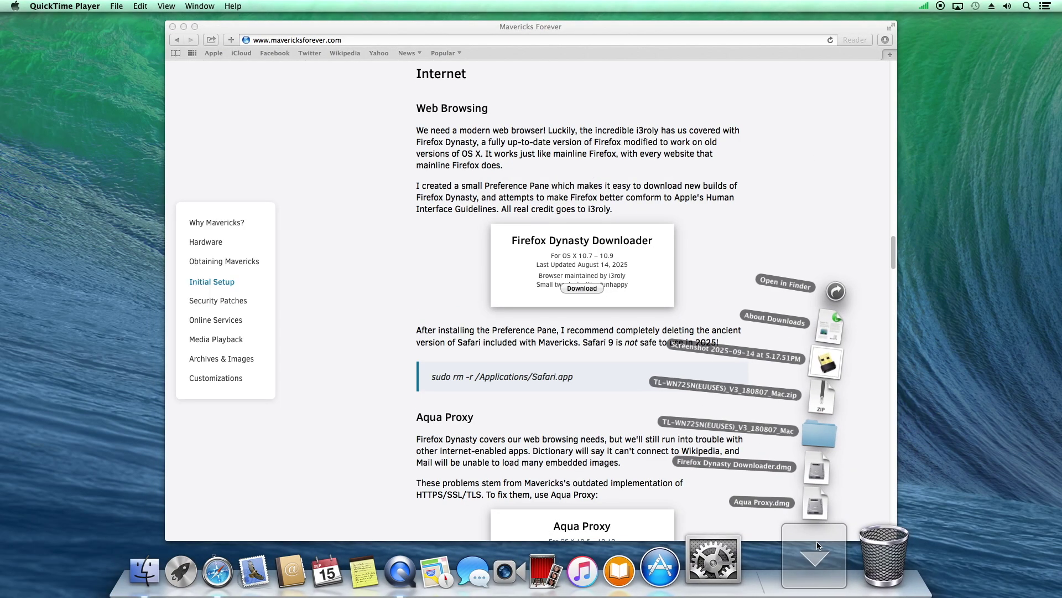
left_click(834, 471)
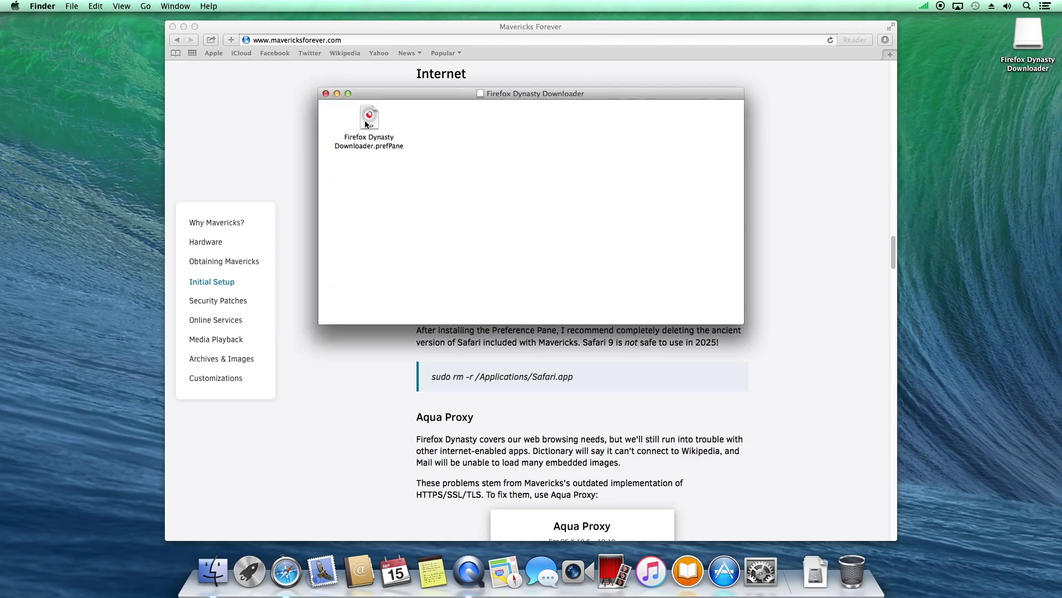
double_click(366, 124)
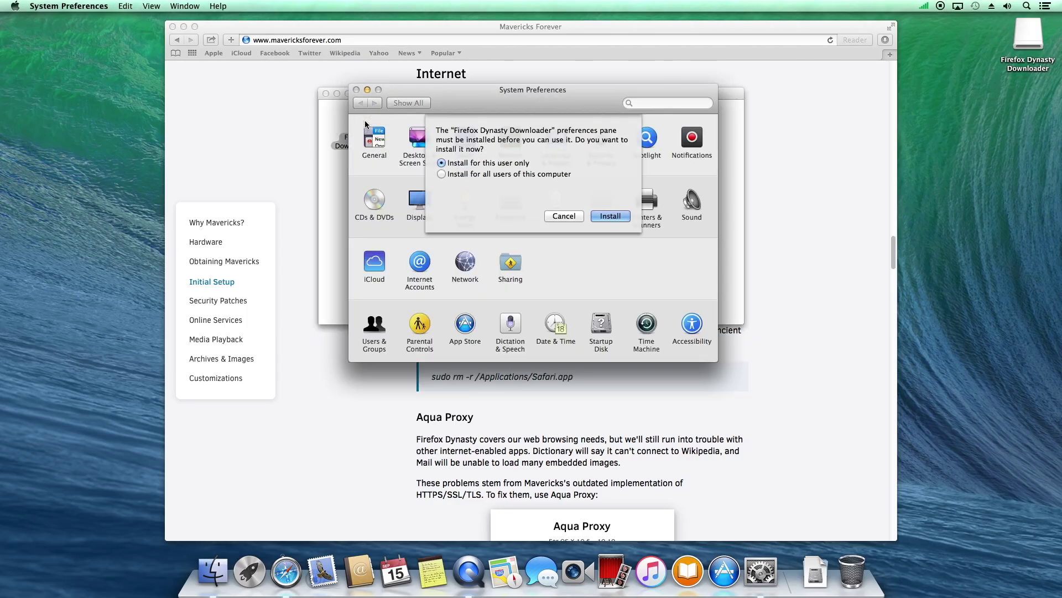
left_click(611, 216)
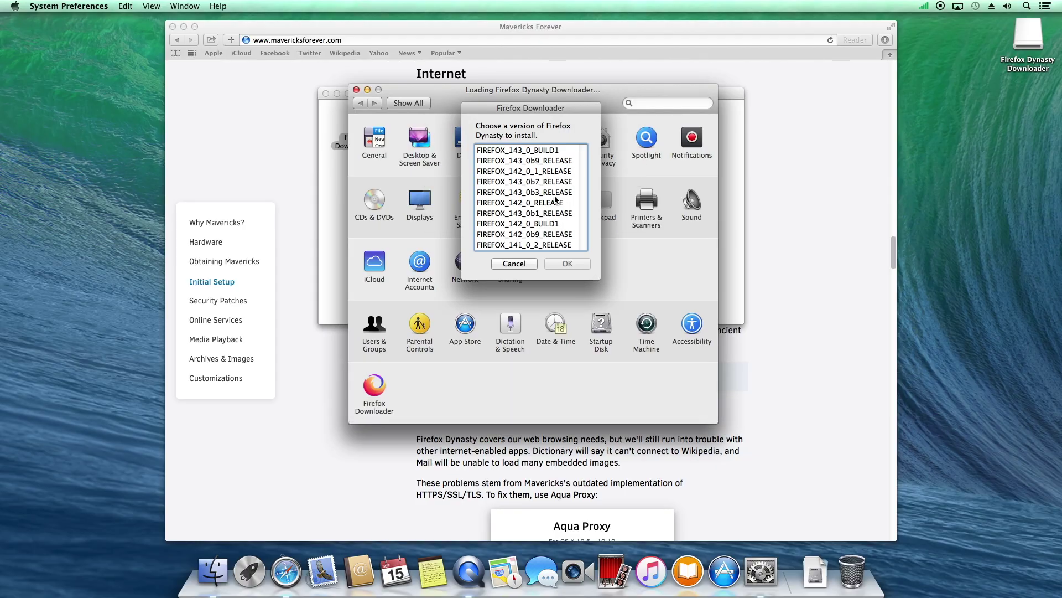
Install Firefox Dynasty FIREFOX_143_0_BUILD1 into Applications and close System Preferences
left_click(536, 151)
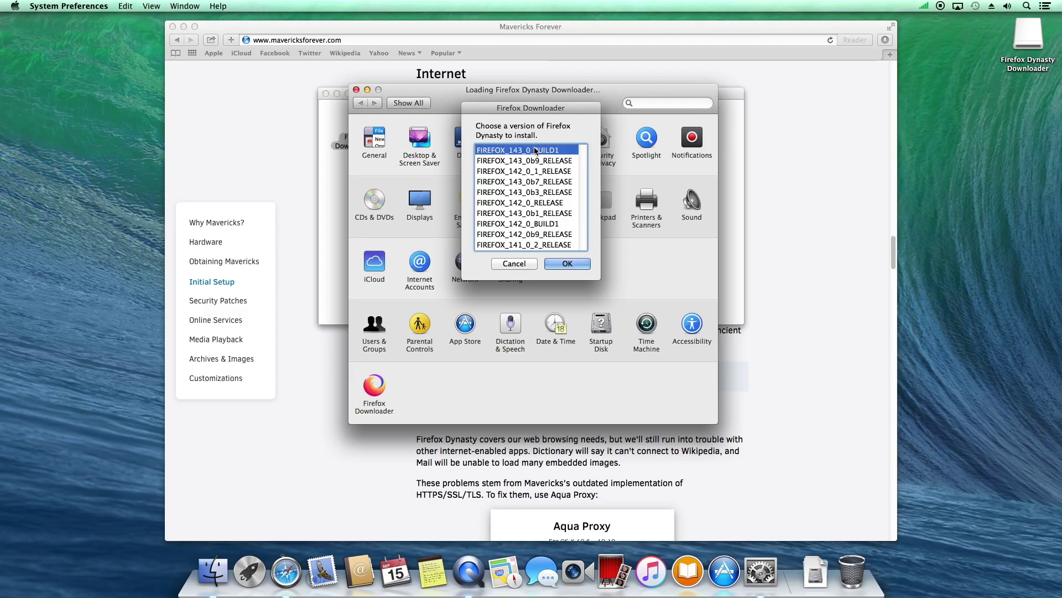
left_click(567, 264)
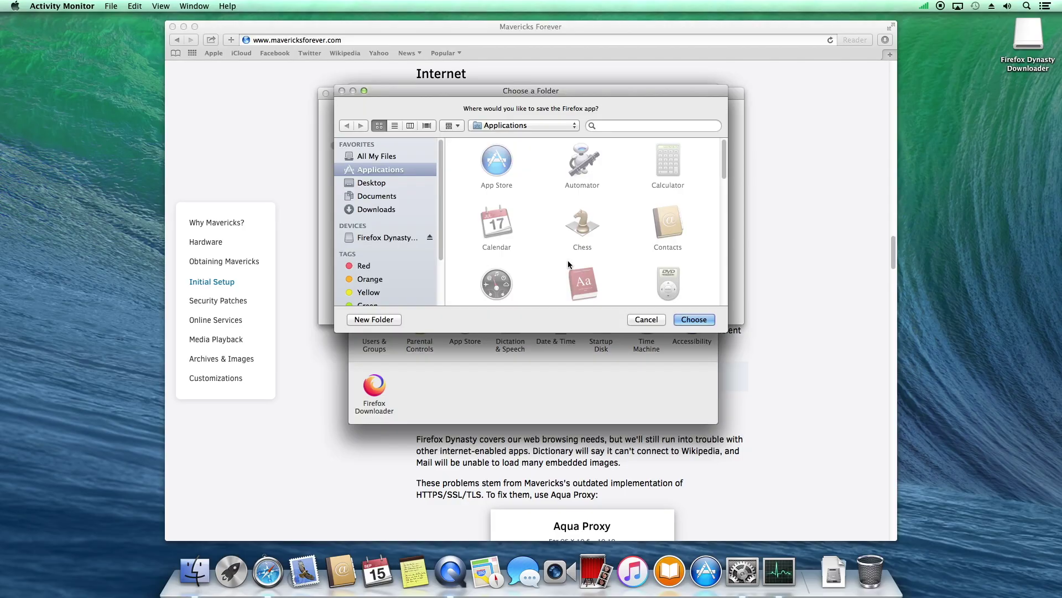
left_click(675, 321)
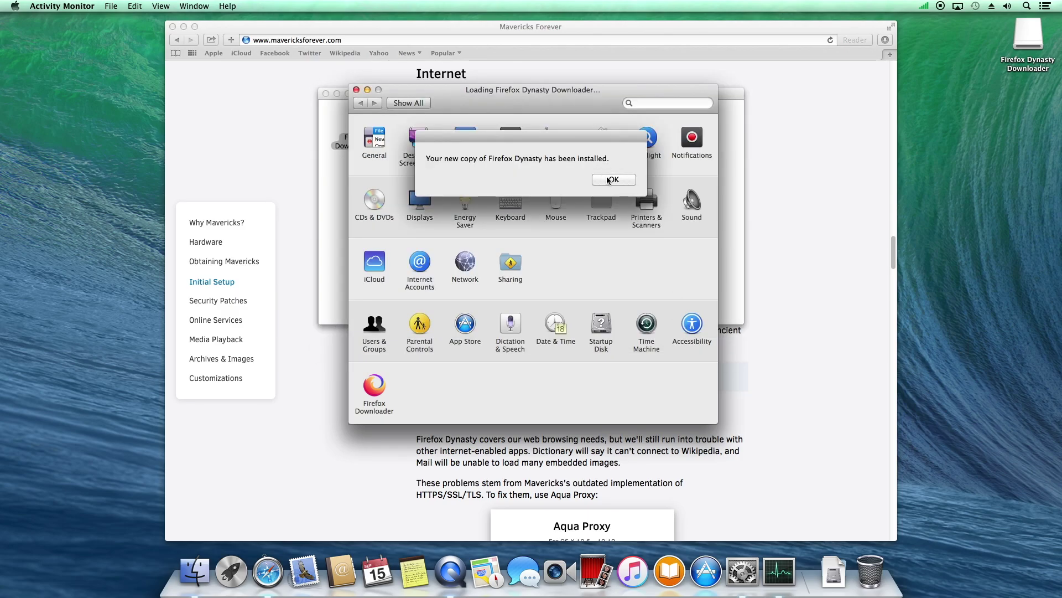
left_click(613, 180)
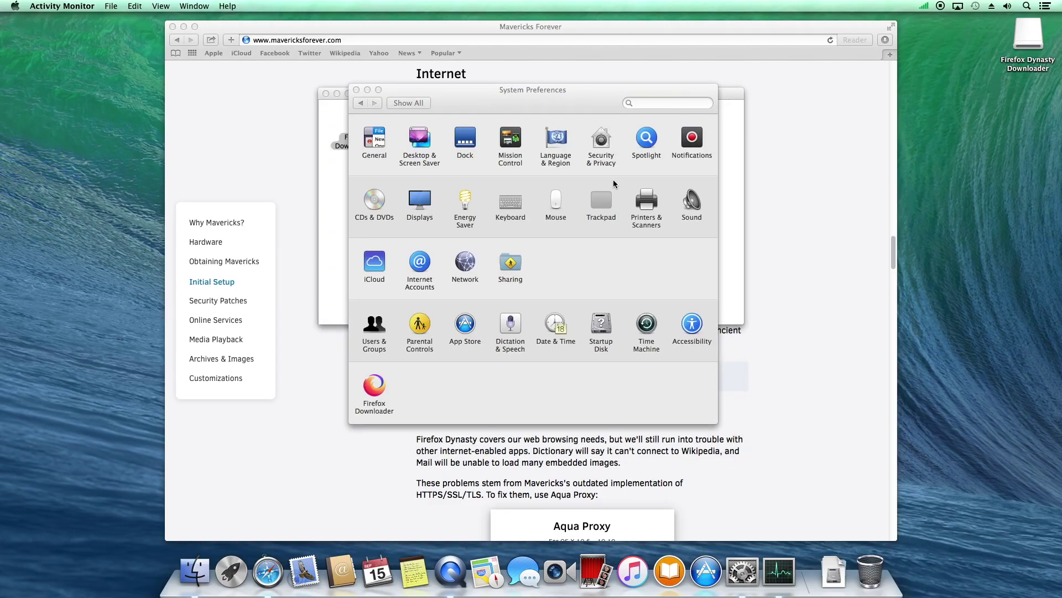
left_click(356, 90)
left_click(596, 118)
Close the downloader window and select 'Man-in-the-Middle Proxy Server' in the Aqua Proxy description
left_click(326, 94)
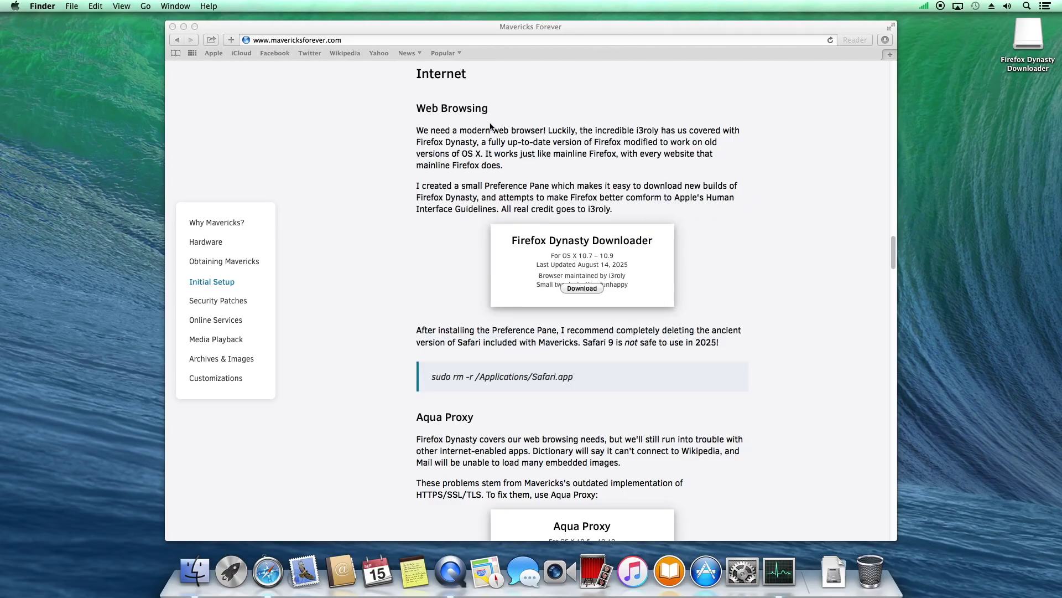
scroll(825, 244, "down", 5)
left_click(641, 429)
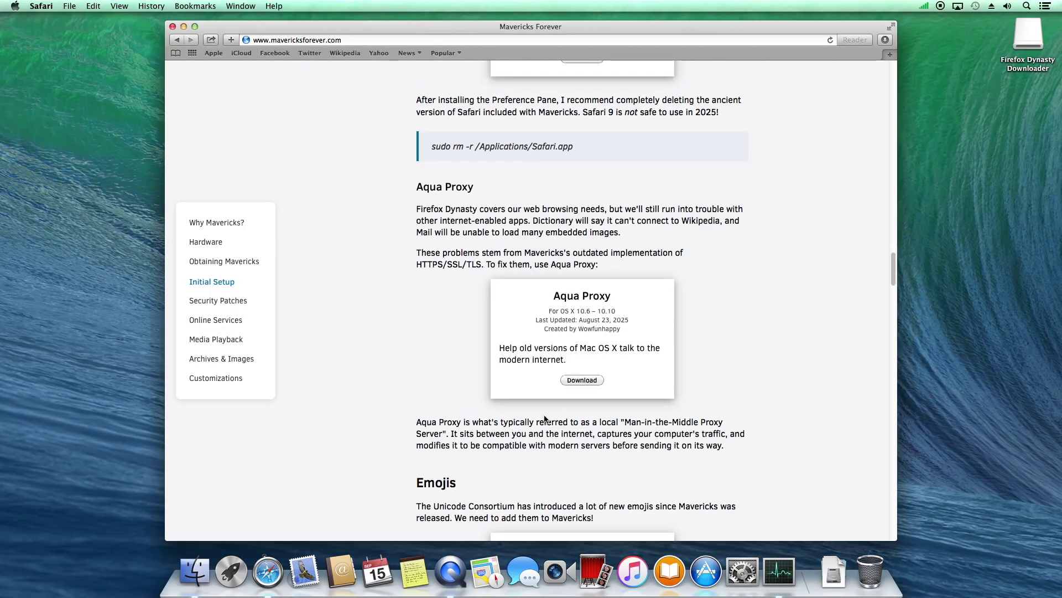
left_click_drag(627, 426, 451, 429)
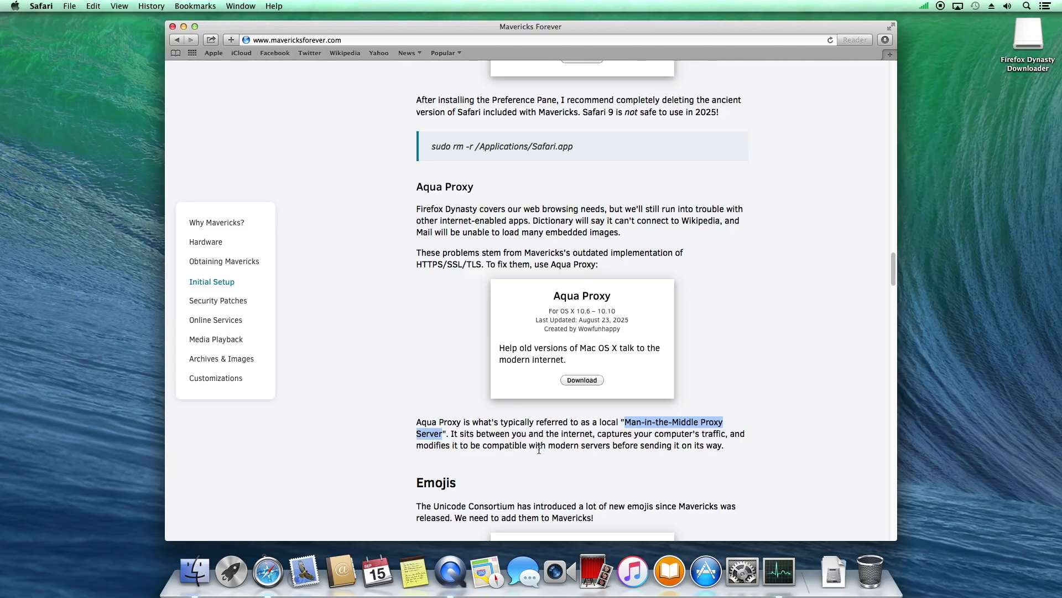
Mount Aqua Proxy.dmg and try opening Aqua Proxy.pkg, dismissing the unidentified developer warning
left_click(833, 572)
left_click(855, 512)
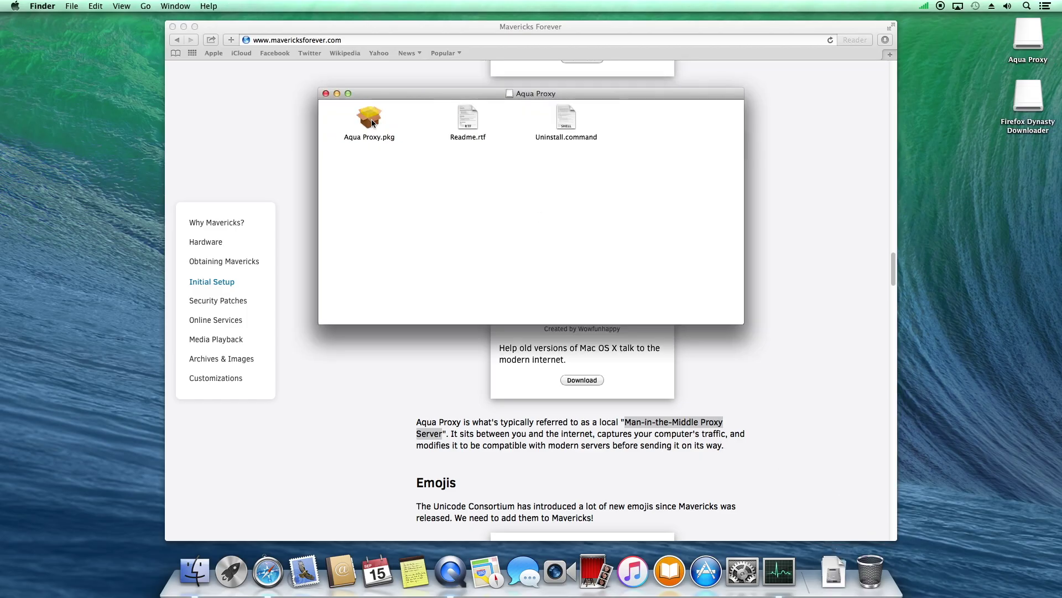
double_click(371, 118)
left_click(616, 237)
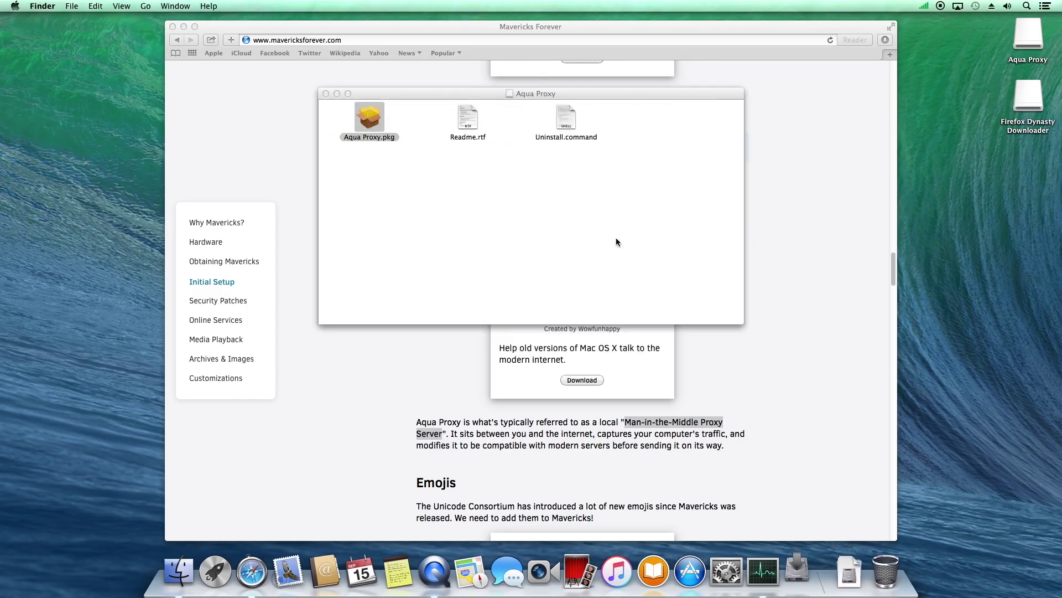
Allow the blocked Aqua Proxy package in Security & Privacy, authorising with the admin password
left_click(739, 528)
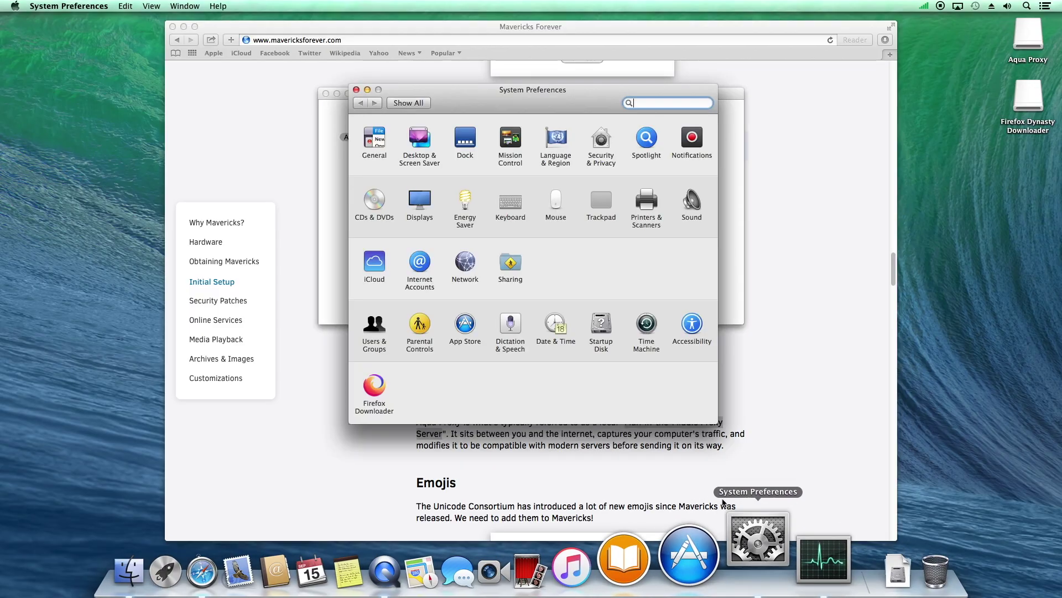
left_click(602, 138)
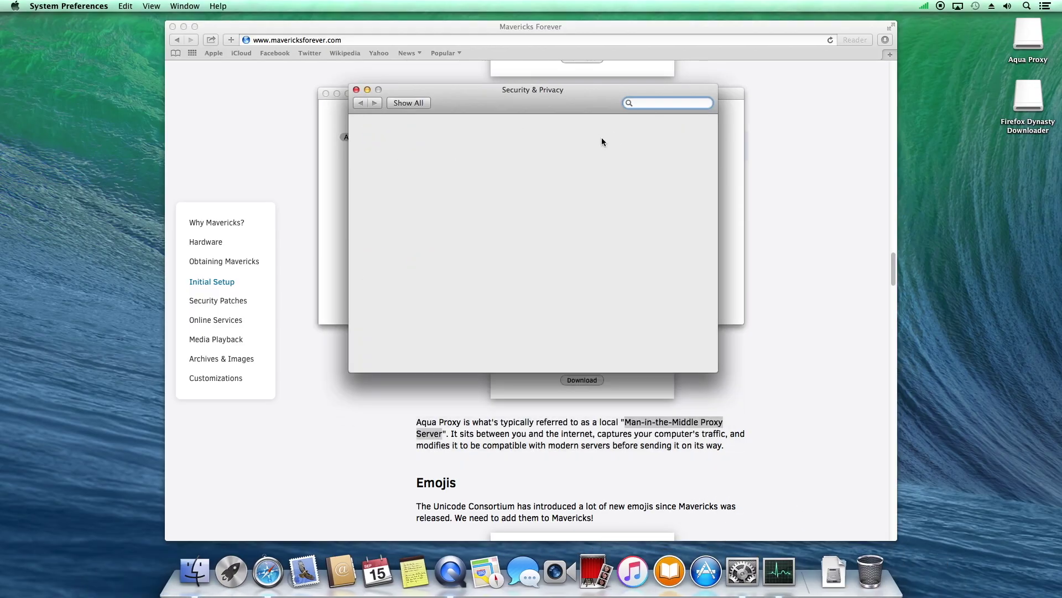
left_click(644, 297)
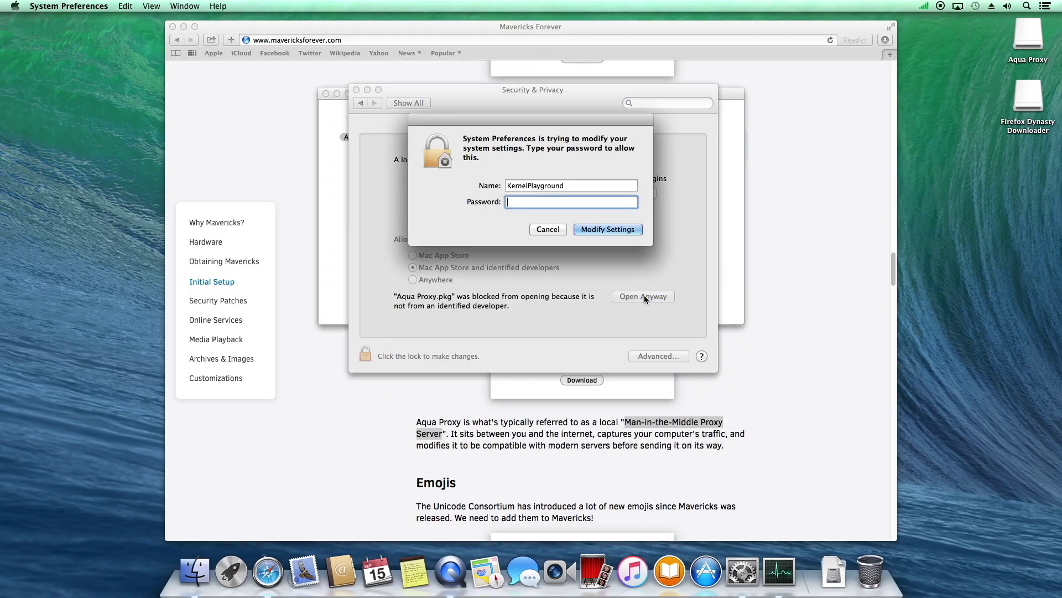
type("****")
key("Return")
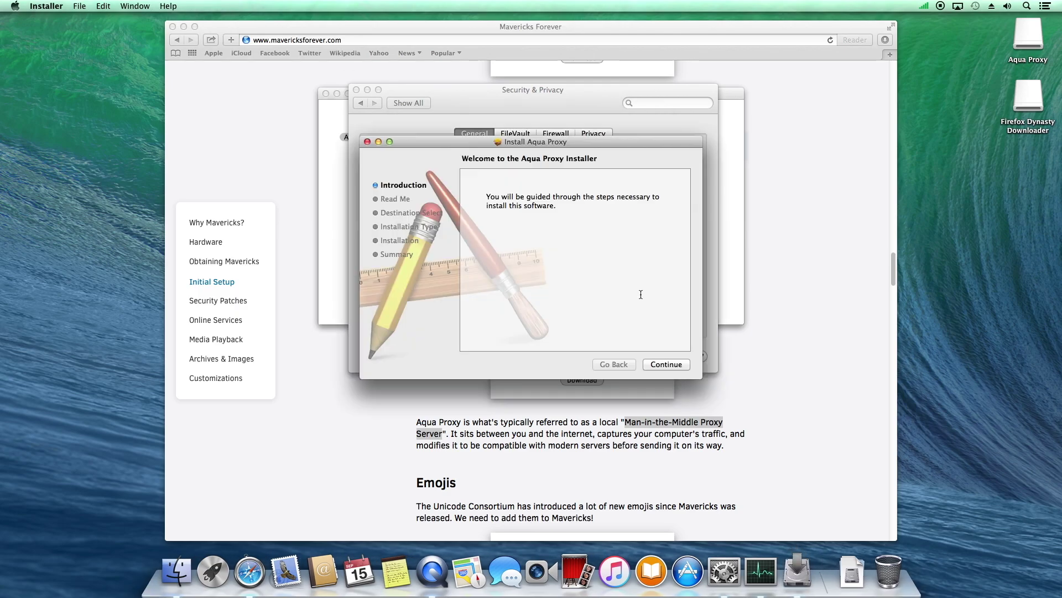
Run the Aqua Proxy installer through Introduction and Read Me, and authorise the installation
left_click(667, 364)
left_click(666, 364)
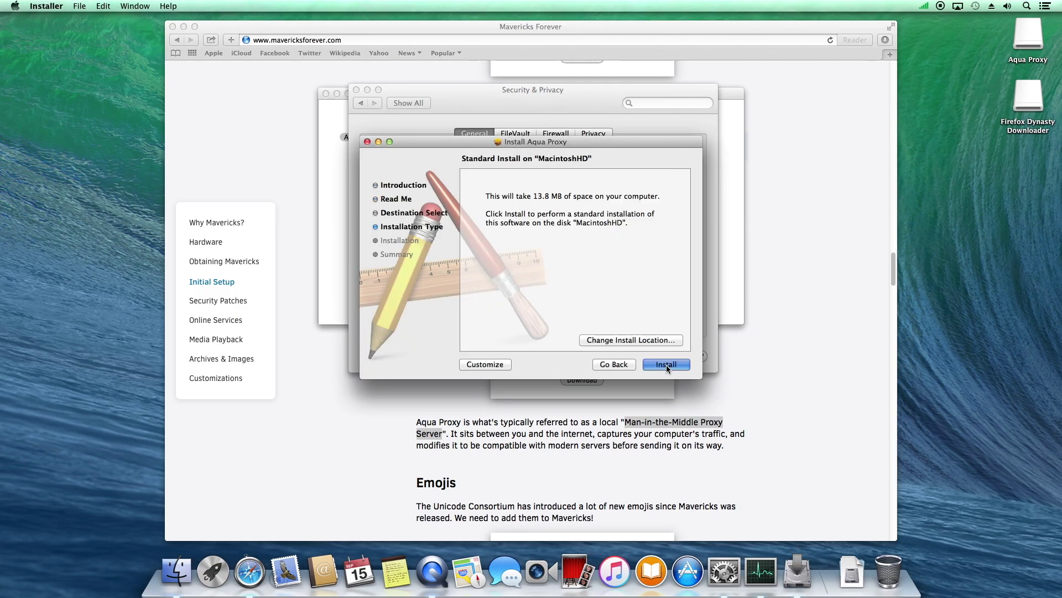
left_click(667, 364)
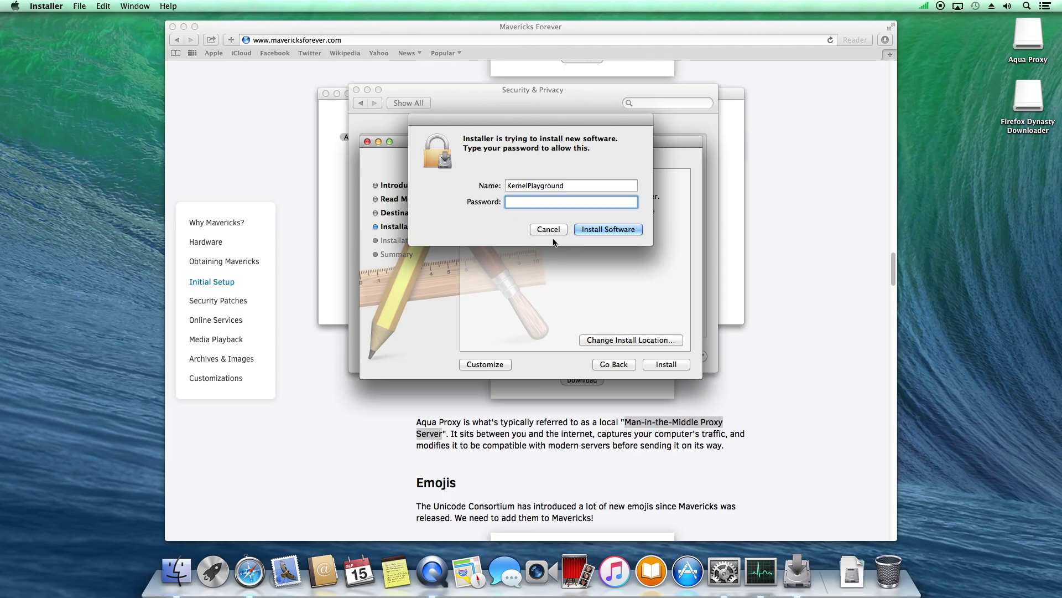
type("****")
key("Return")
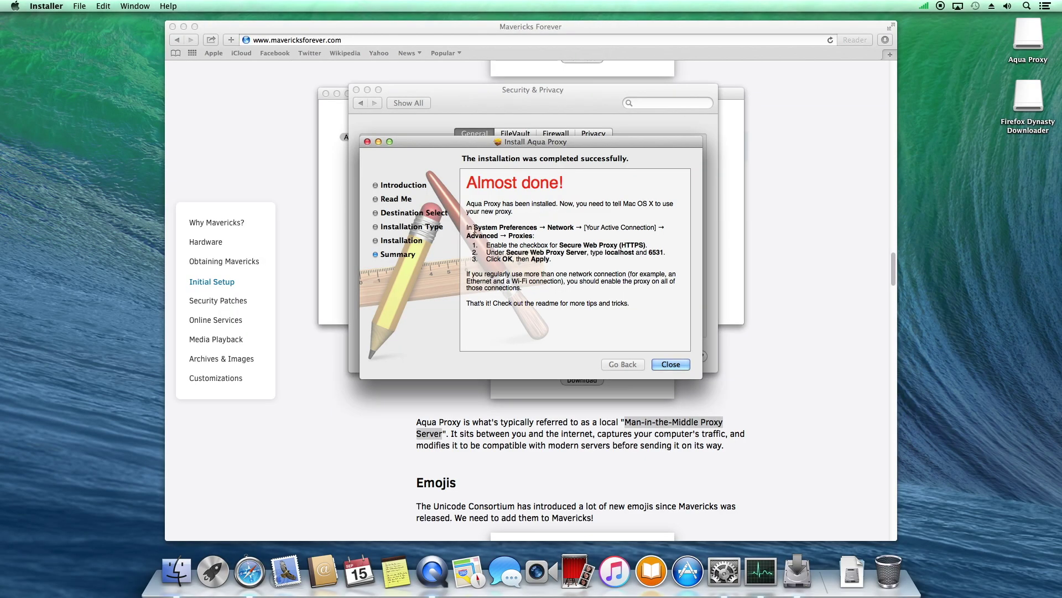
Copy the proxy port number 6531 from the installer summary
left_click_drag(475, 228, 645, 244)
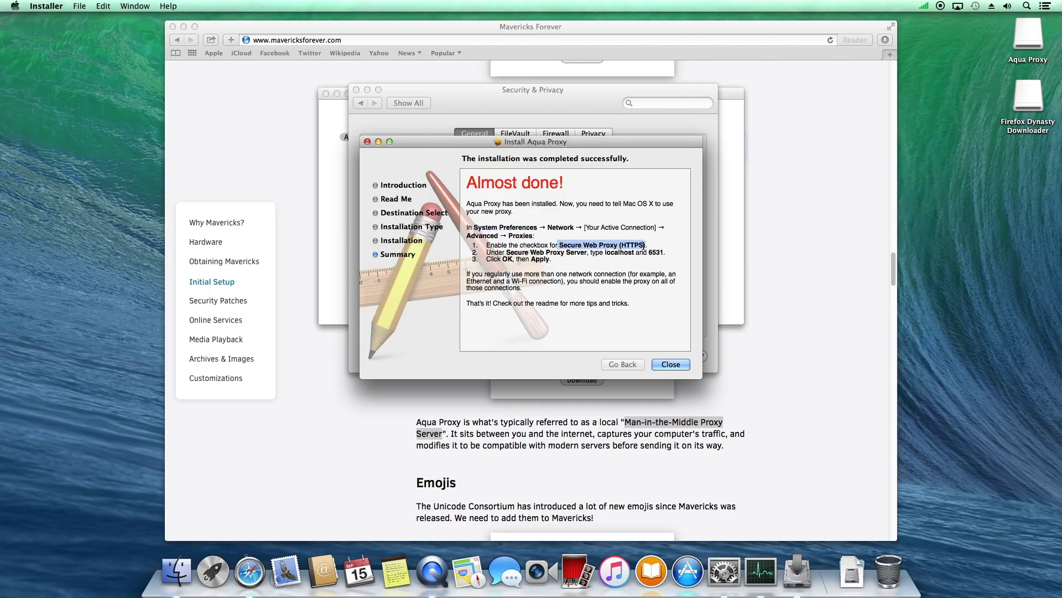
left_click(657, 250)
right_click(657, 250)
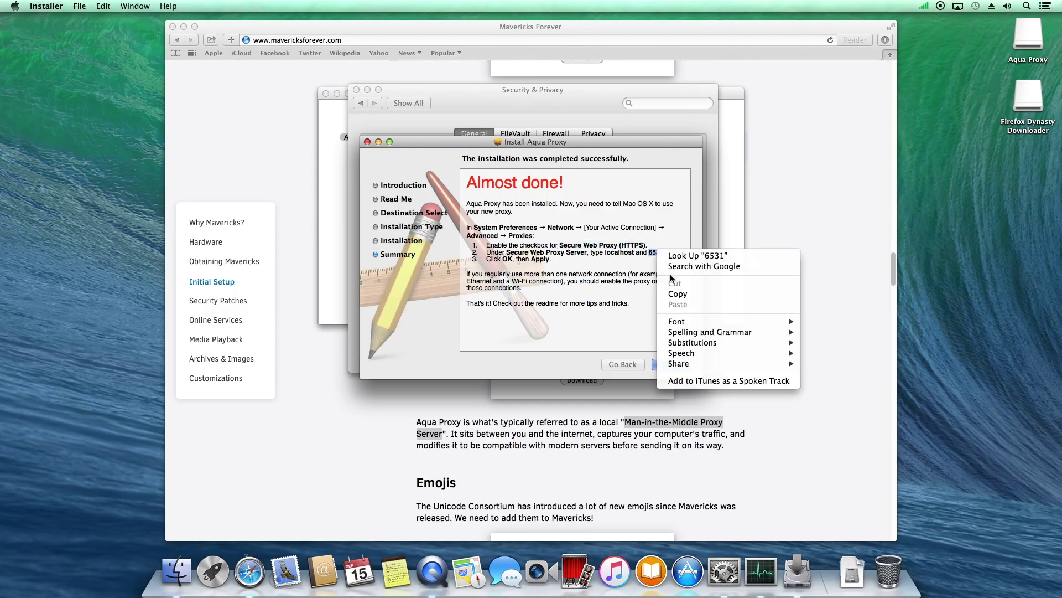
left_click(676, 294)
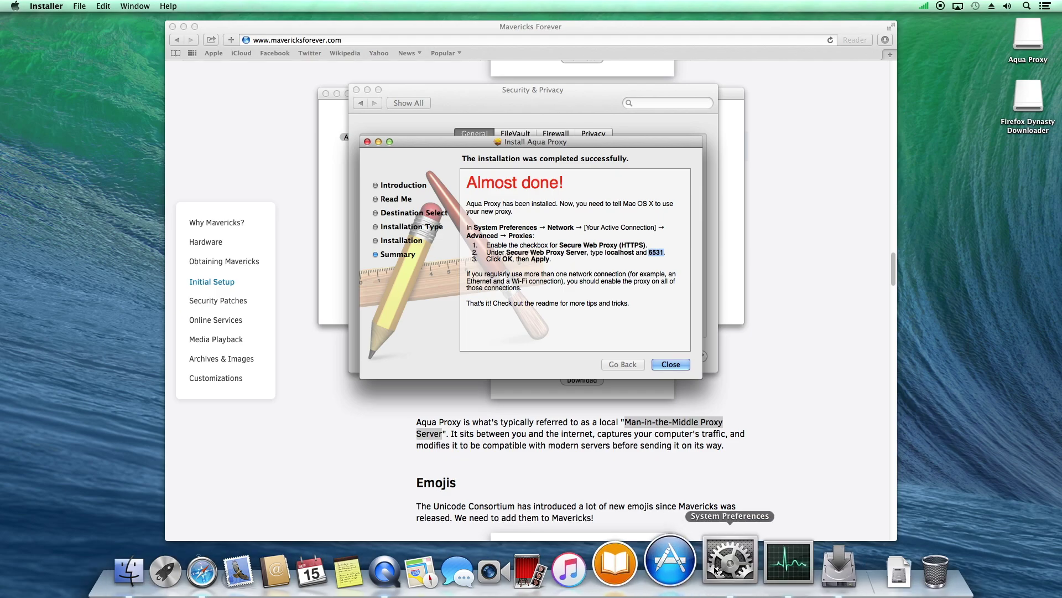
Close the installer and go to Network > Advanced > Proxies in System Preferences
left_click(669, 364)
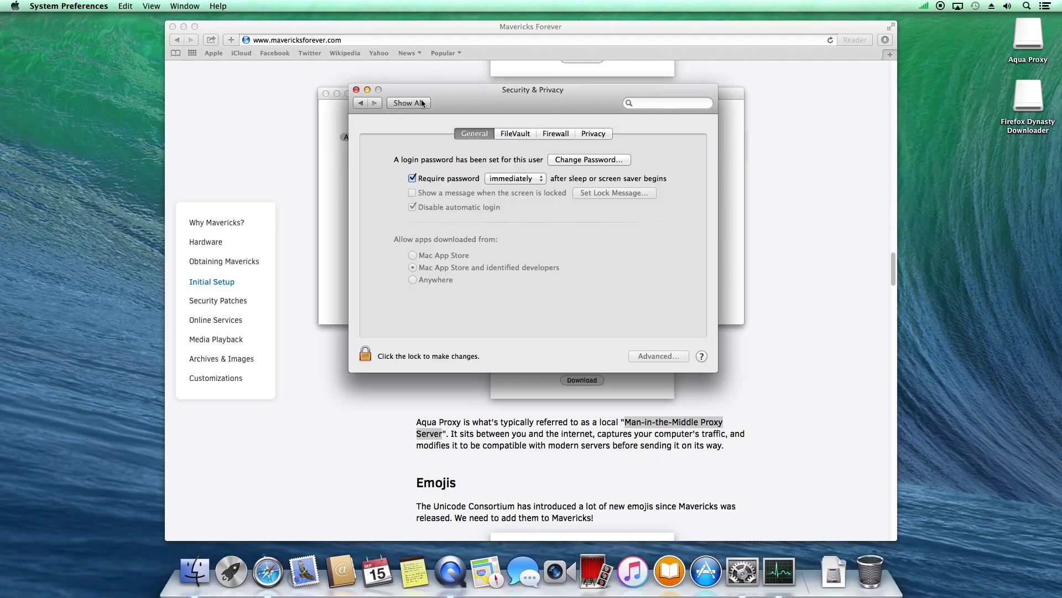
left_click(421, 103)
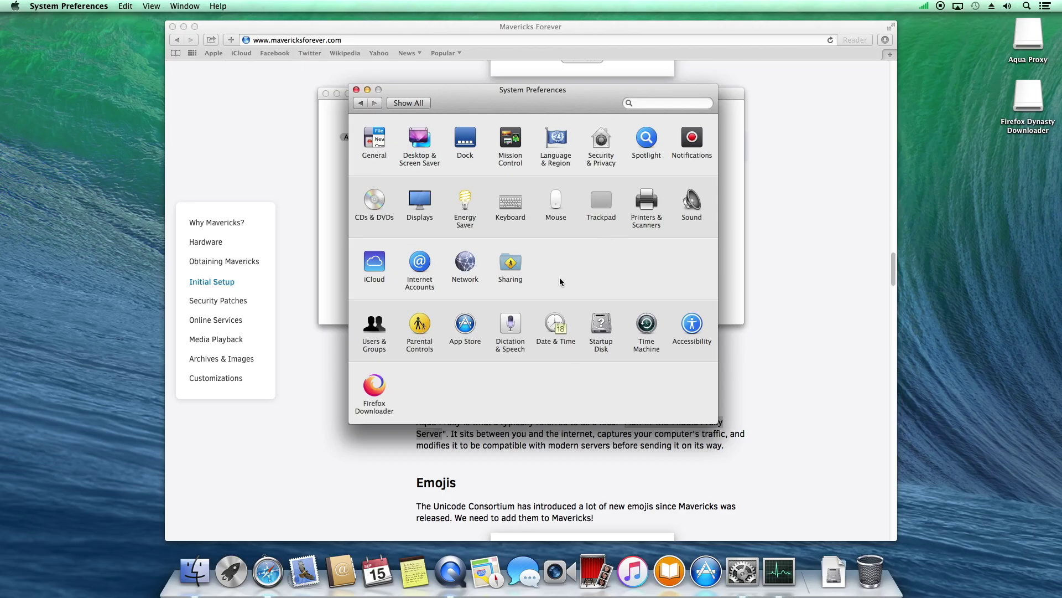
left_click(465, 263)
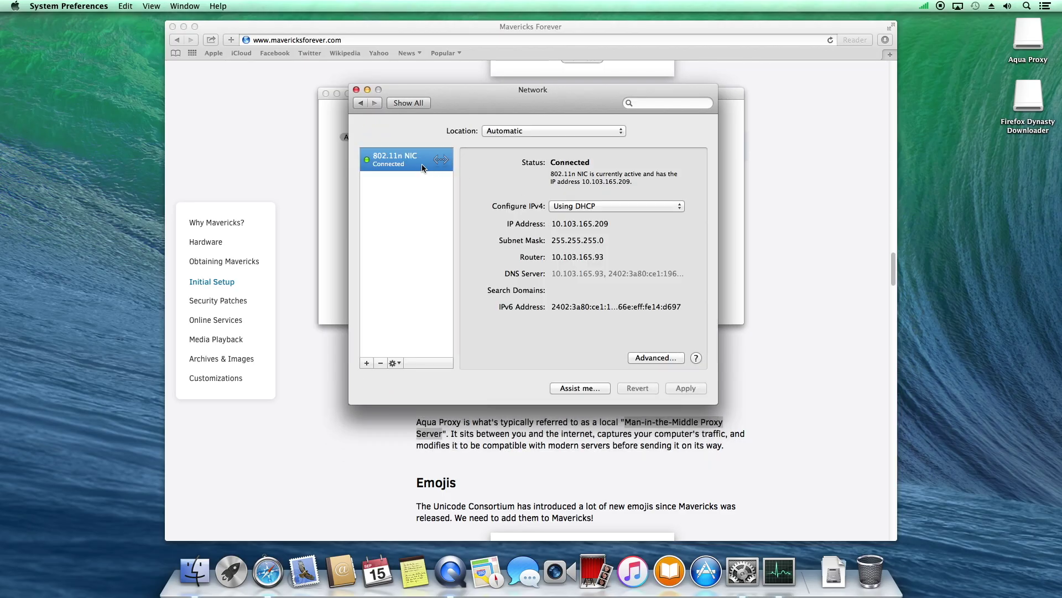
left_click(639, 359)
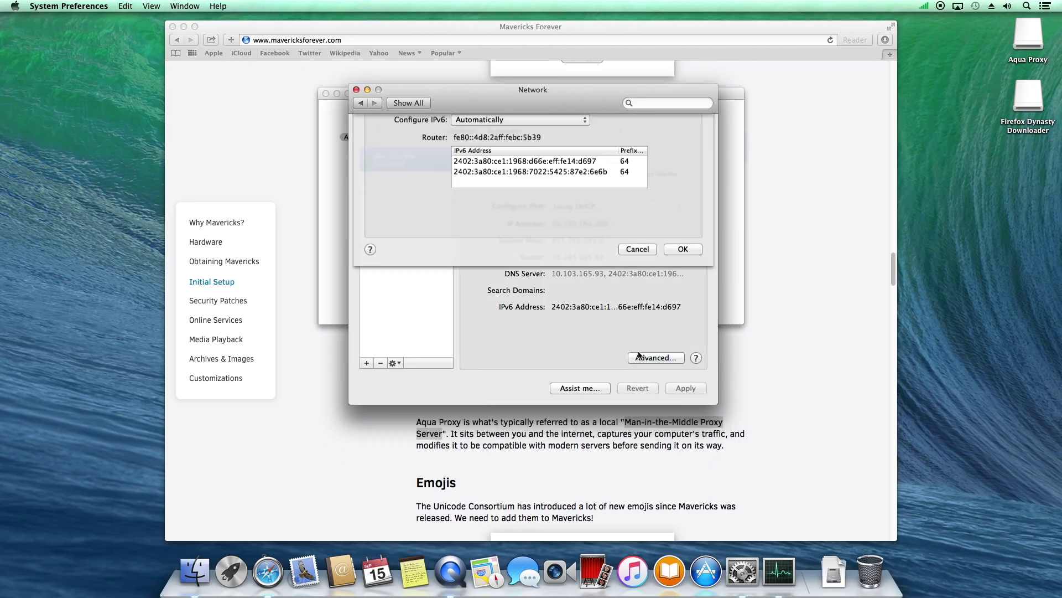
left_click(576, 150)
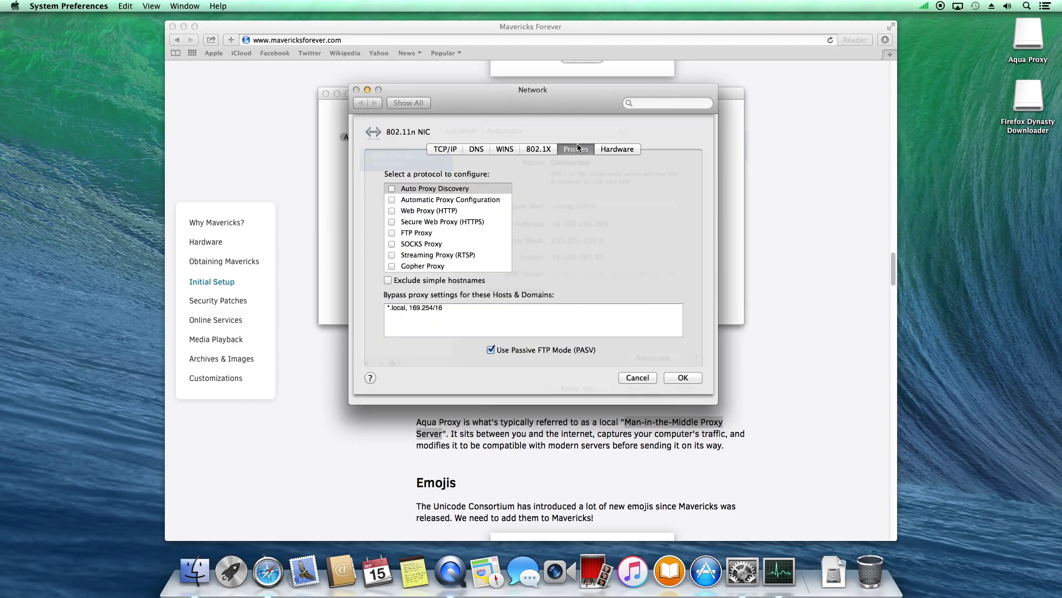
Enable Secure Web Proxy (HTTPS) at localhost port 6531, apply it, and close Network settings
left_click(416, 223)
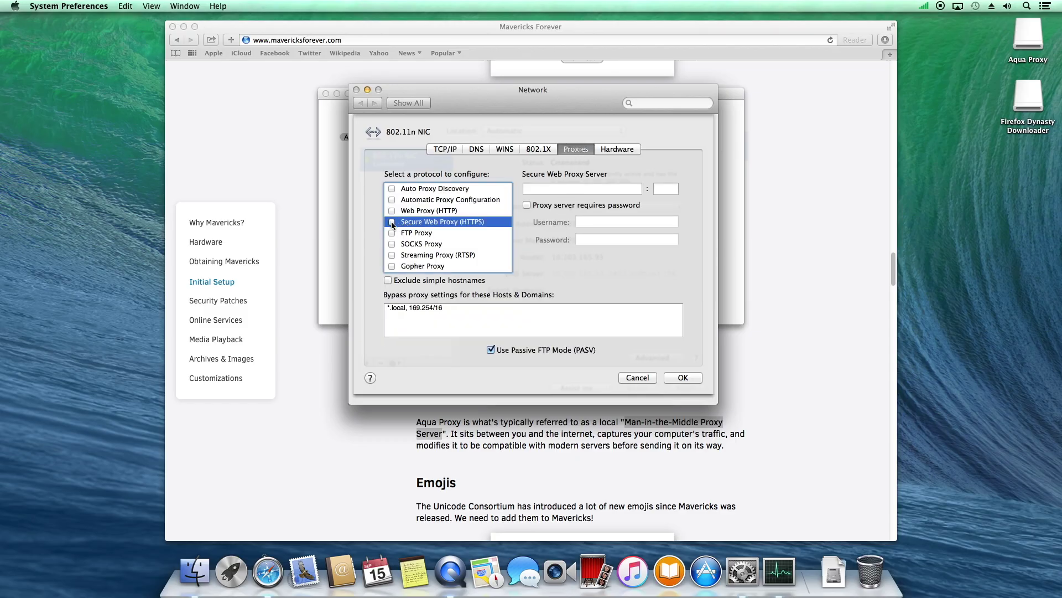
left_click(547, 189)
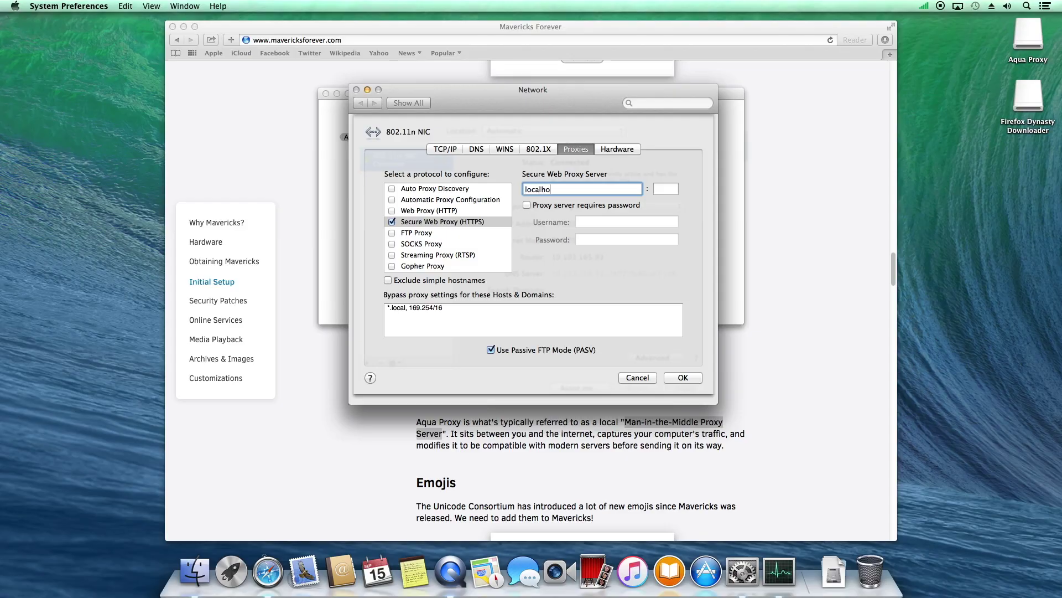
right_click(668, 190)
left_click(685, 215)
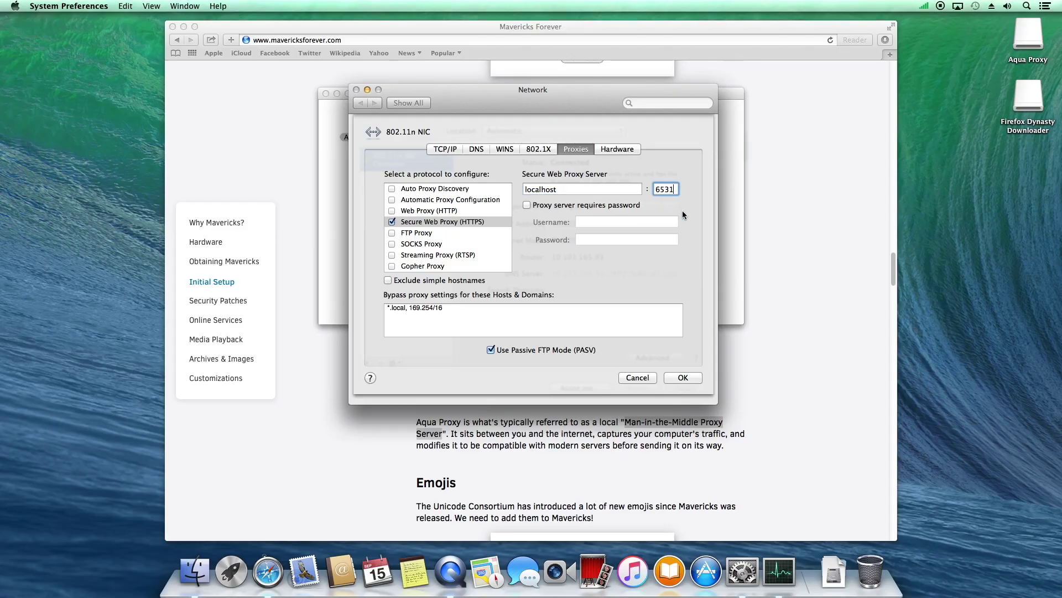
left_click(682, 378)
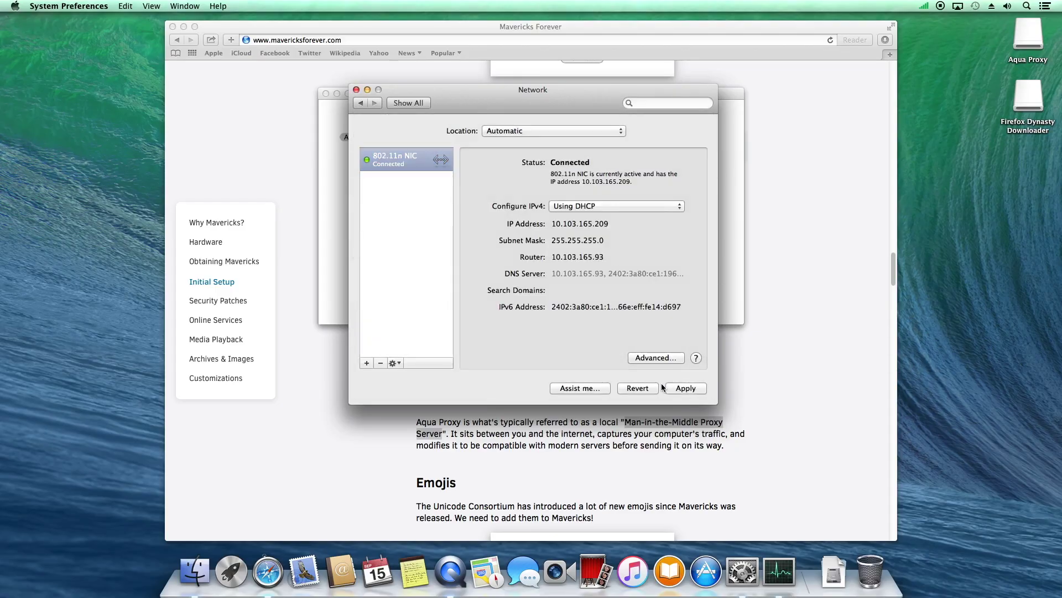
left_click(686, 388)
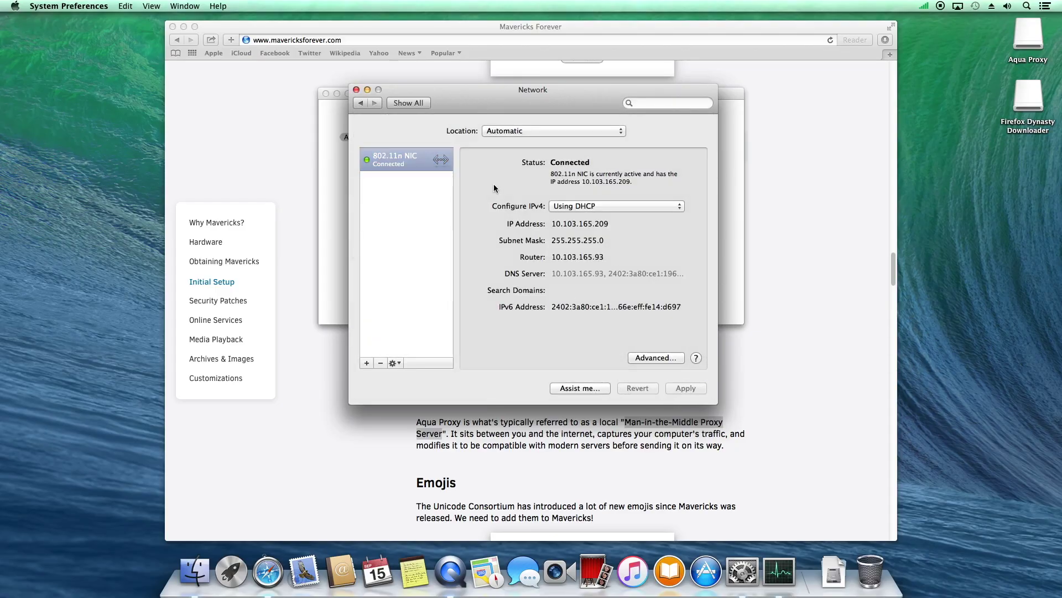
left_click(356, 90)
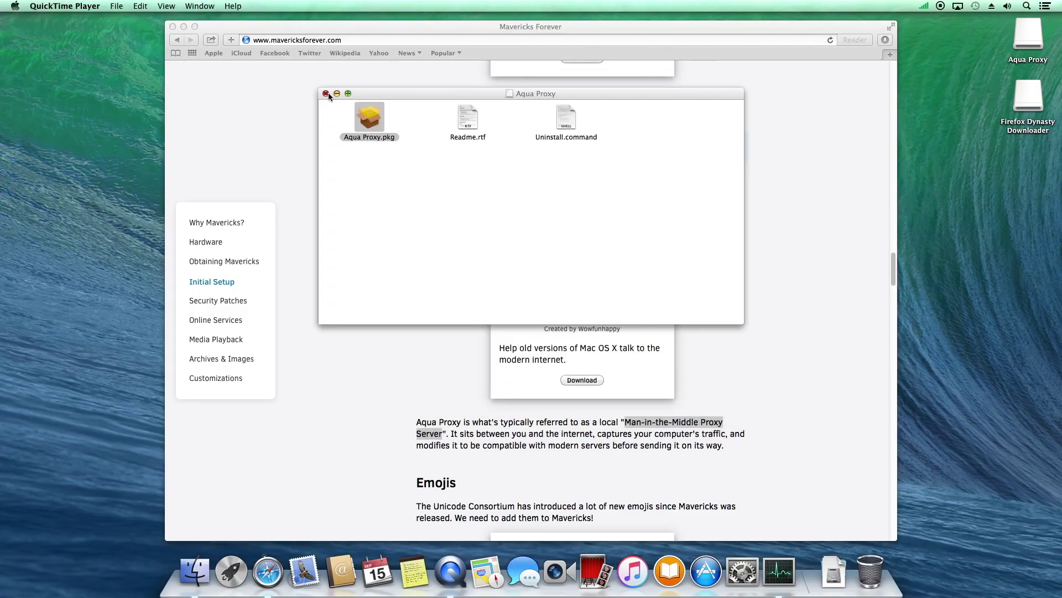
Close the Aqua Proxy disk window and scroll through the Mavericks Forever guide page
left_click(326, 93)
left_click(536, 197)
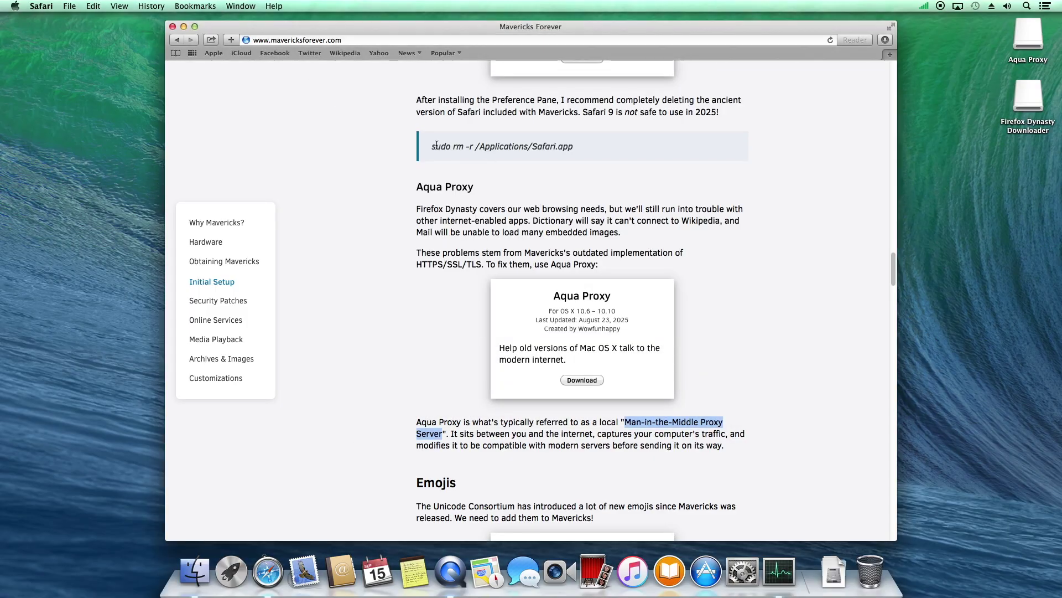
scroll(467, 350, "down", 10)
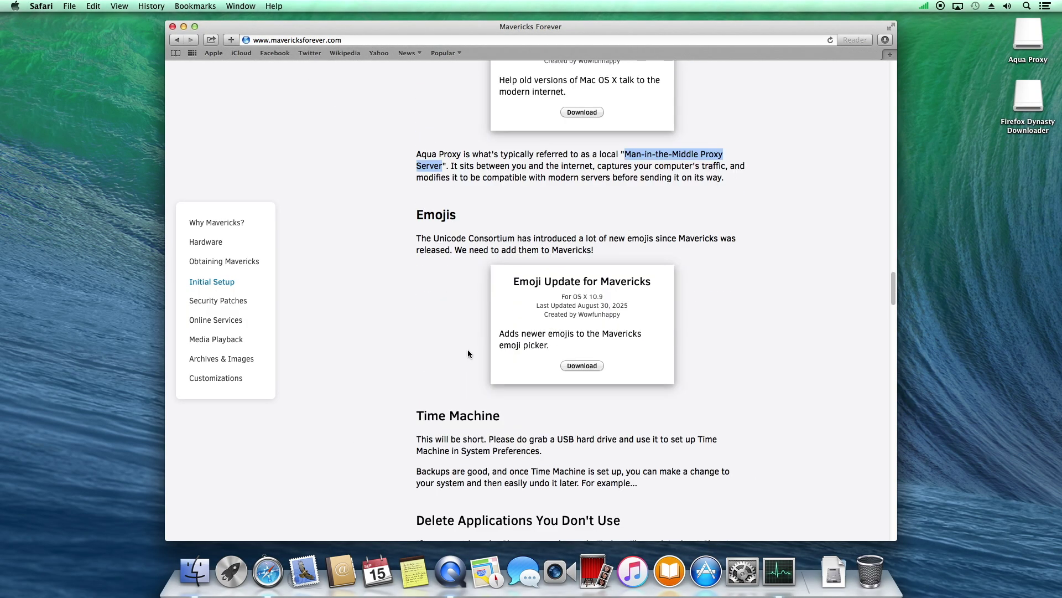
scroll(470, 347, "down", 5)
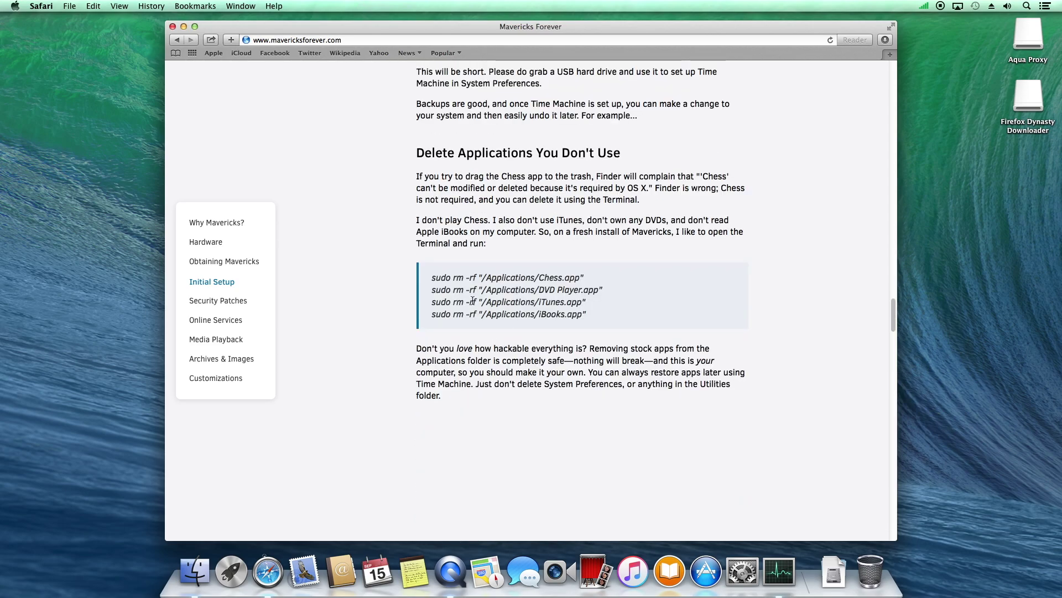
scroll(480, 323, "down", 7)
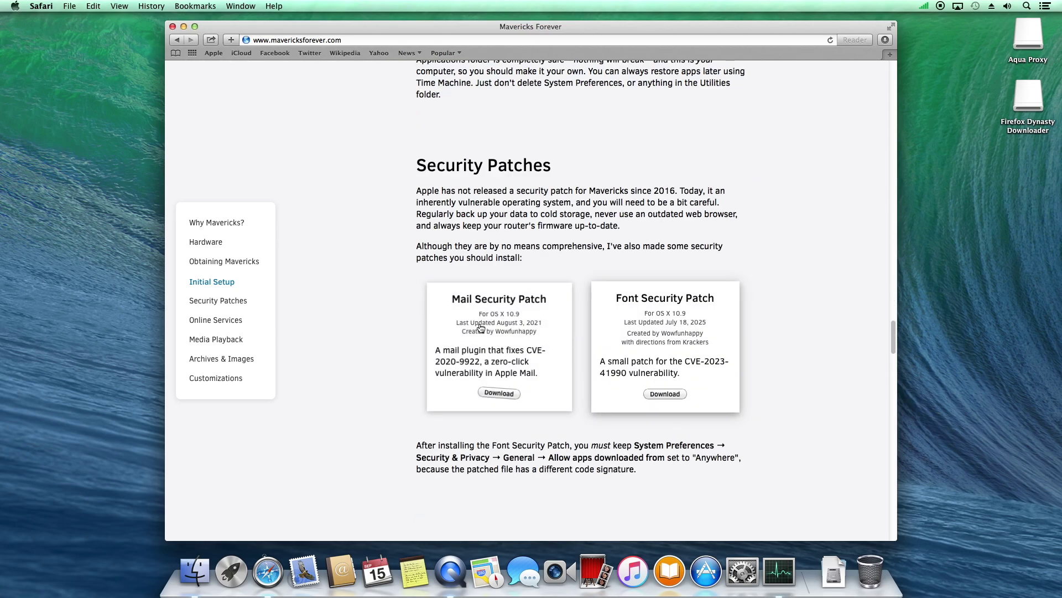
scroll(481, 328, "down", 5)
scroll(479, 326, "up", 20)
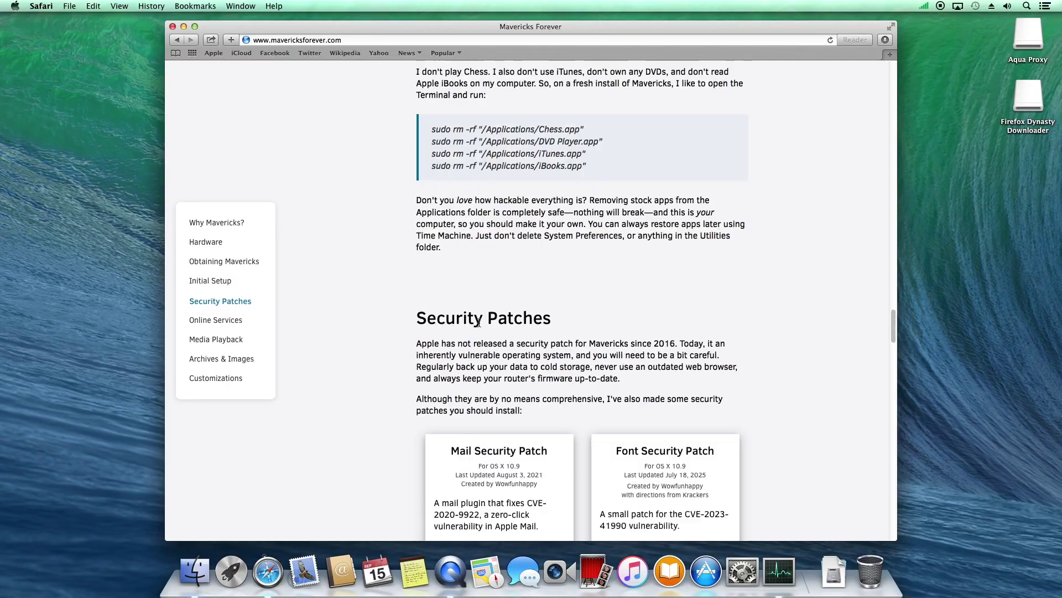
scroll(479, 326, "up", 20)
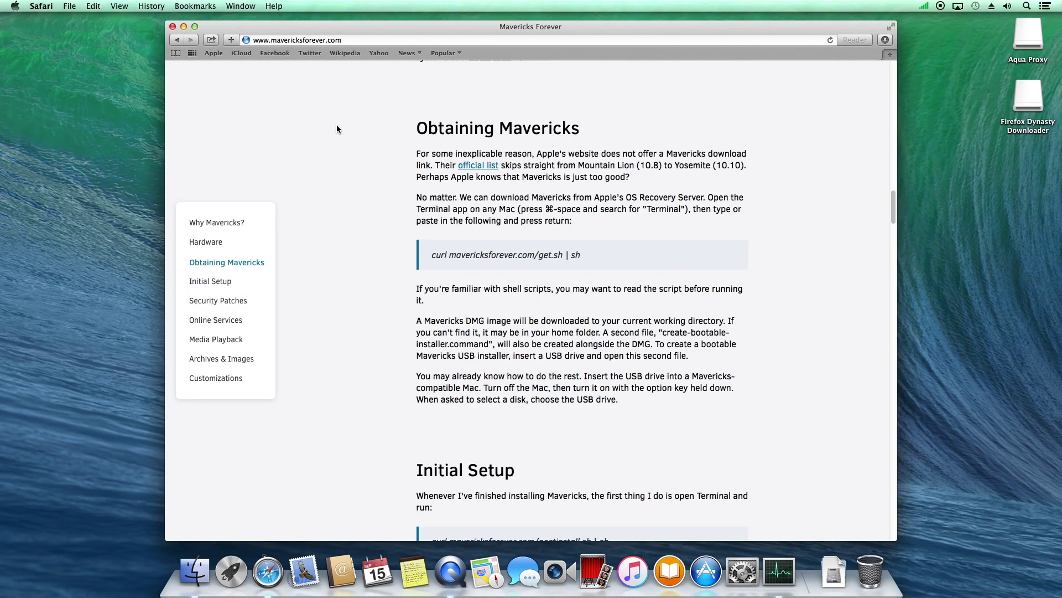
Close the browser window and quit Safari
left_click(173, 27)
left_click(42, 6)
left_click(51, 146)
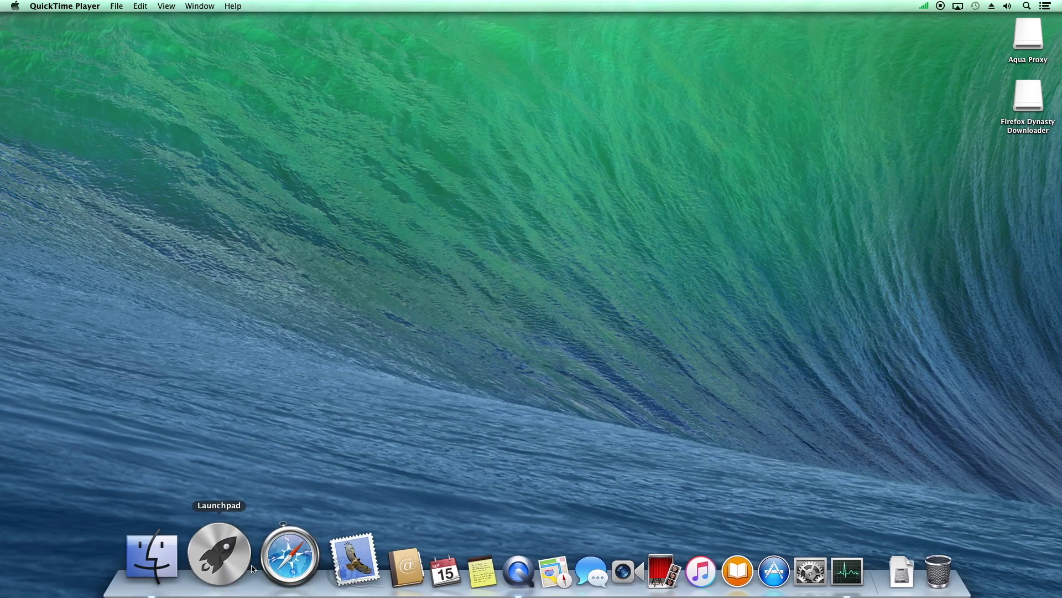
Remove Safari from the Dock
right_click(272, 552)
mouse_move(298, 475)
left_click(371, 472)
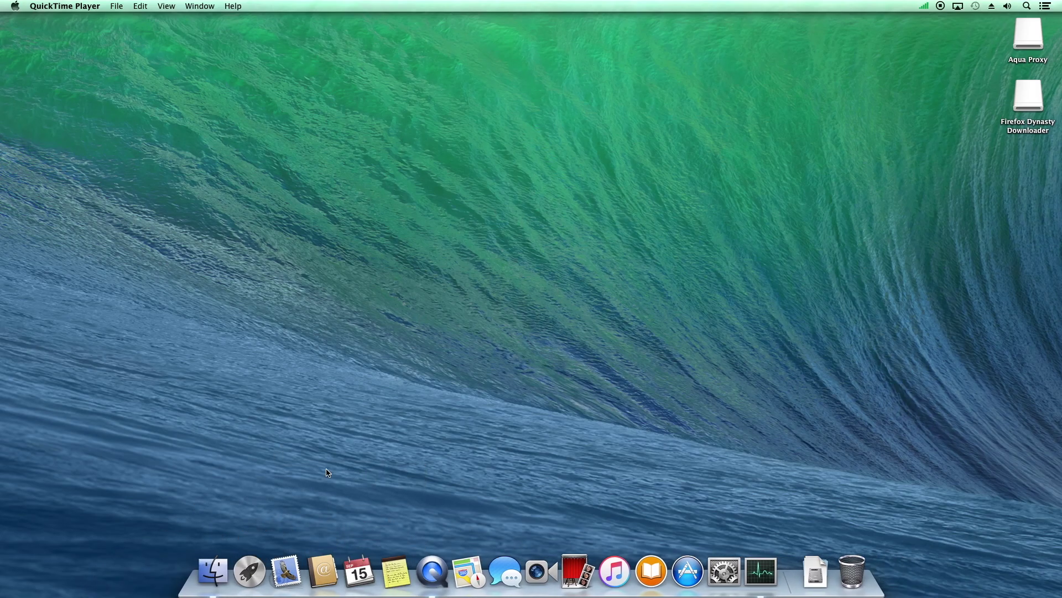
Add Firefox from Launchpad to the Dock between Launchpad and Mail, then launch it
left_click(247, 547)
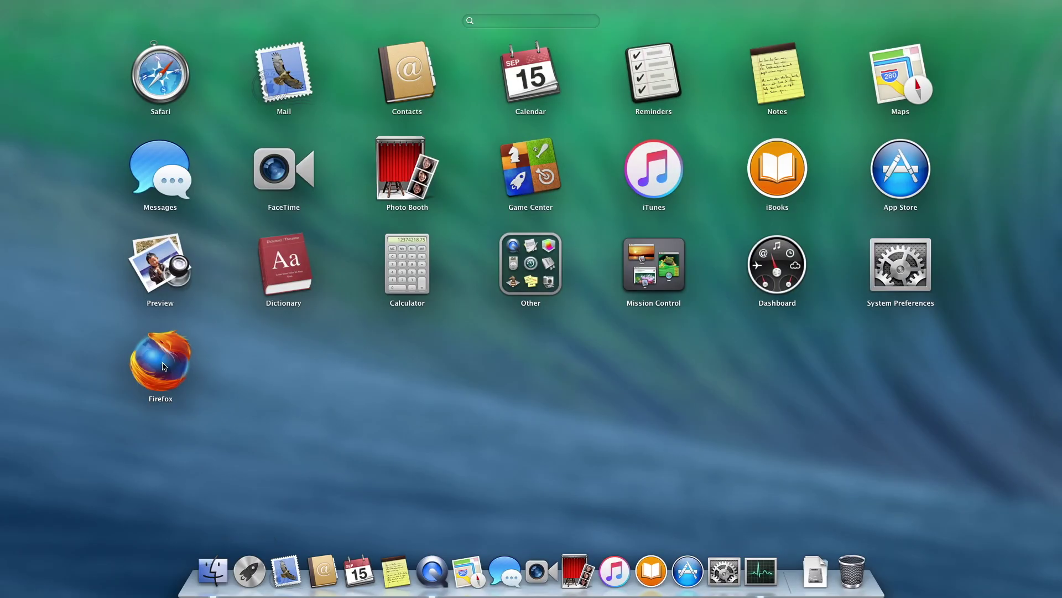
left_click_drag(164, 367, 263, 561)
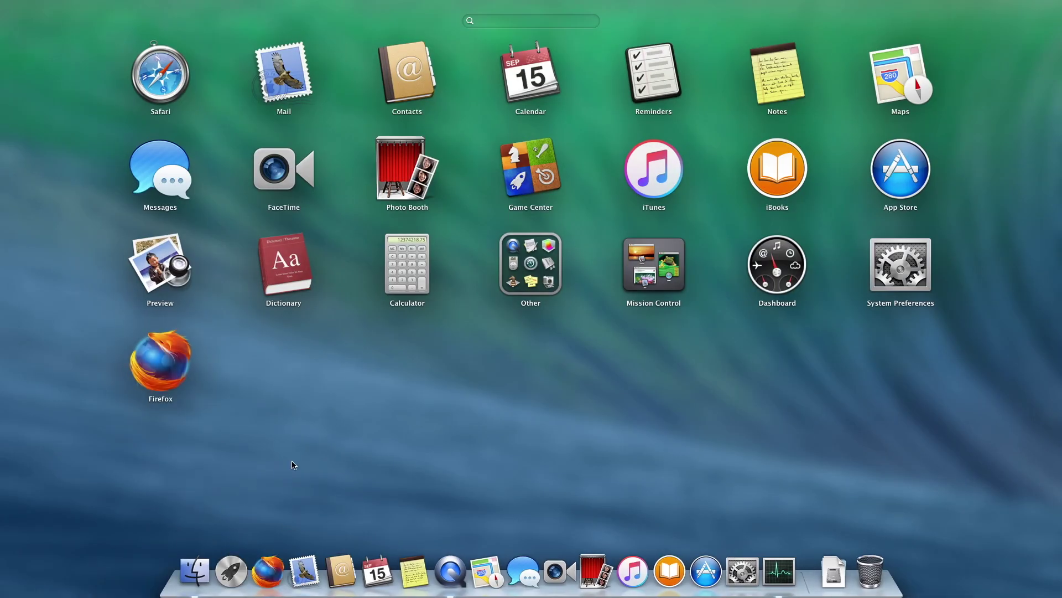
left_click(324, 436)
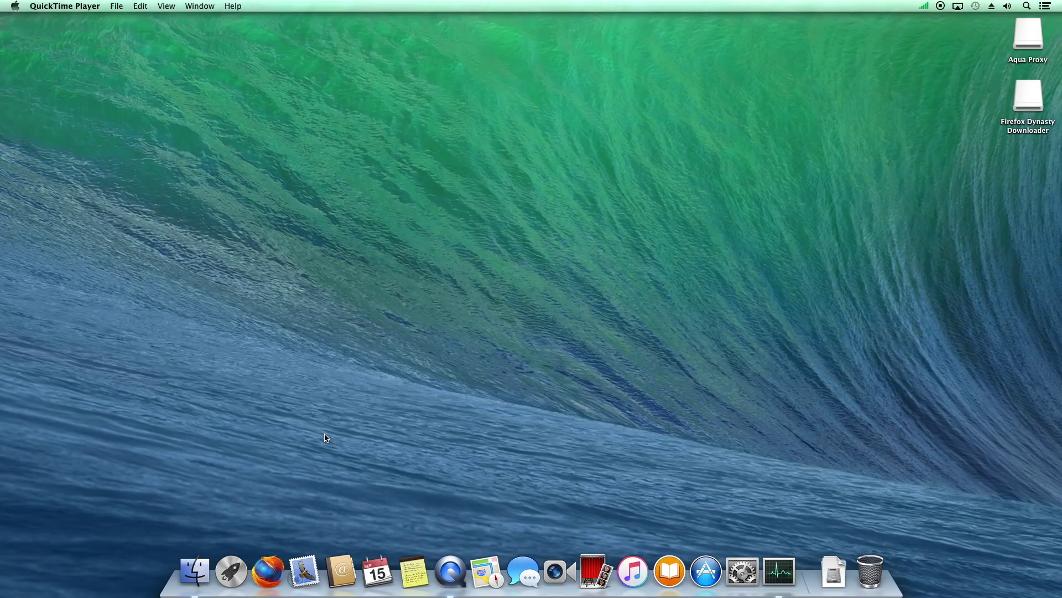
left_click(267, 567)
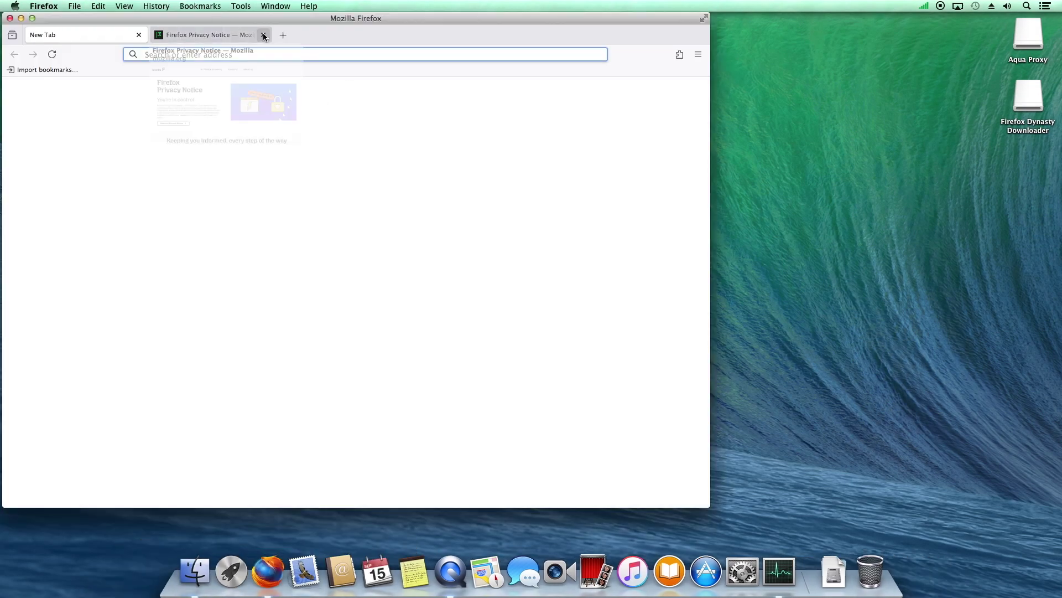
Close the Firefox privacy notice tab, move the window right, and go to YouTube
left_click(263, 35)
left_click_drag(249, 19, 456, 24)
left_click(374, 59)
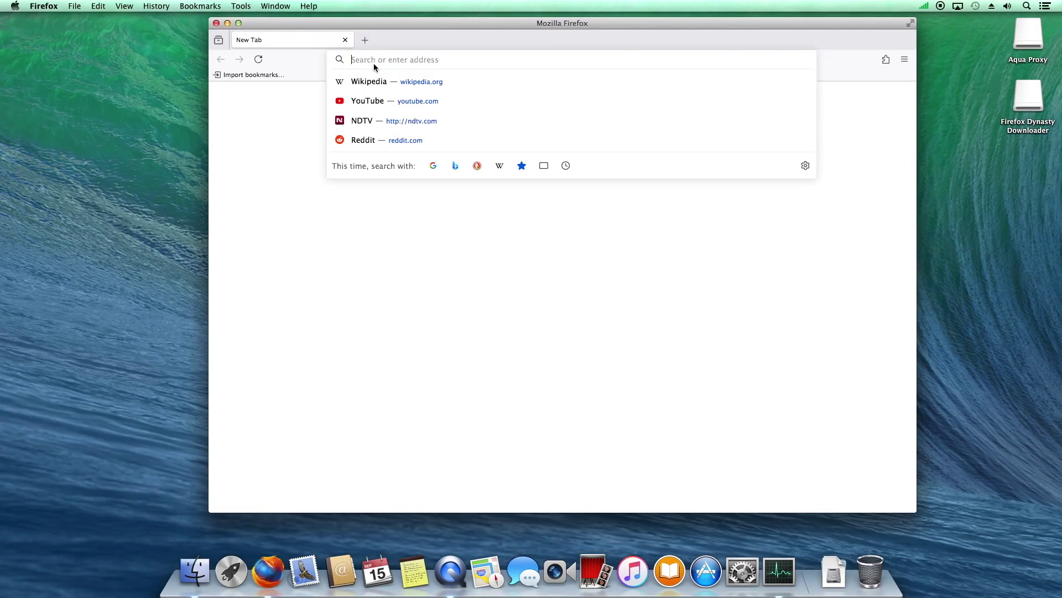
left_click(381, 100)
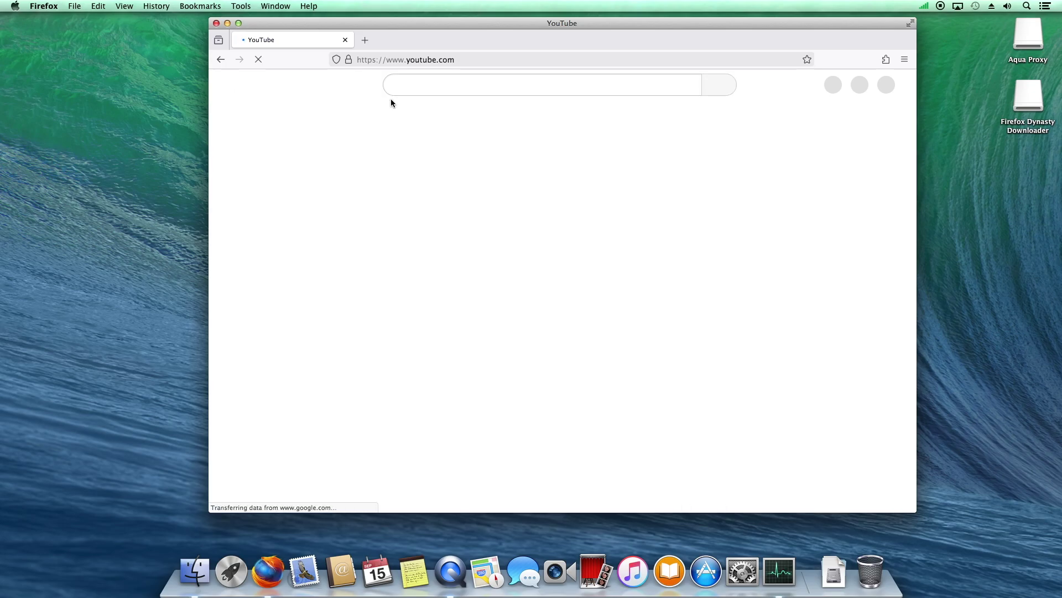
Search YouTube for 'kernelplaygroun', then return to the YouTube home page
left_click(394, 84)
type("k")
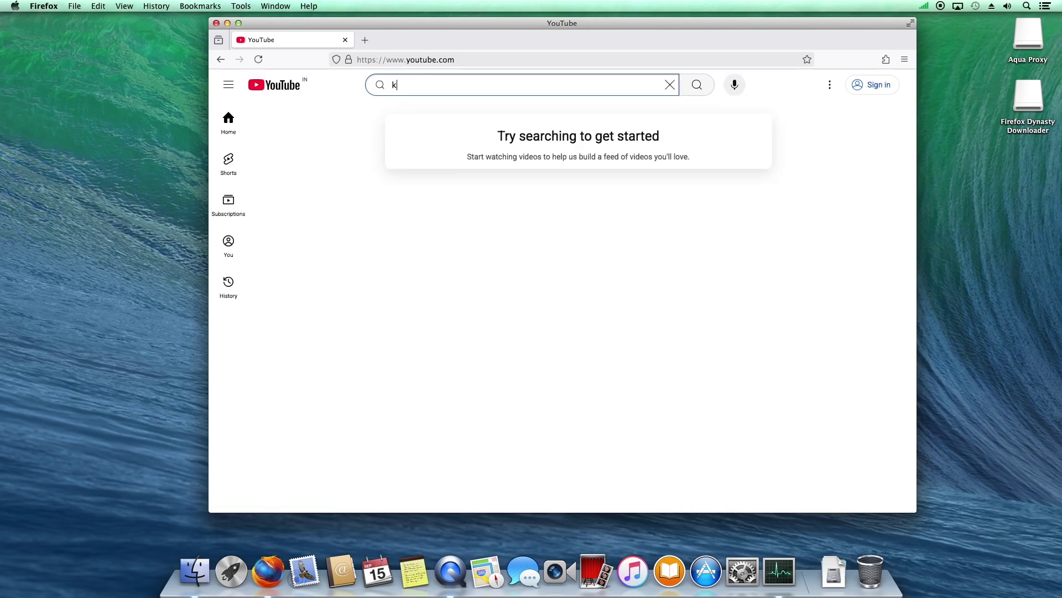
type("ernelpla")
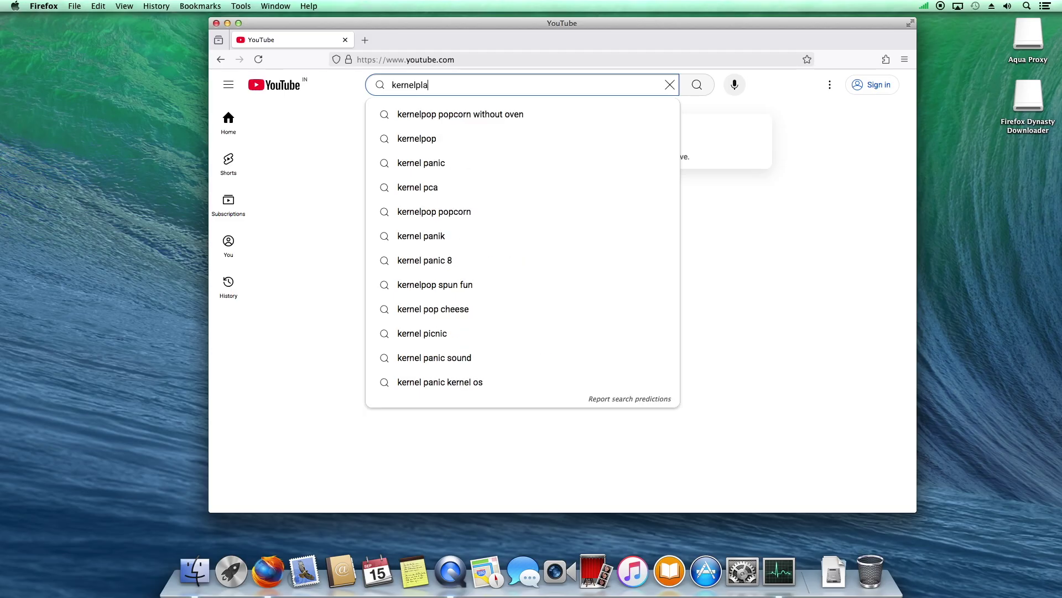
type("yground")
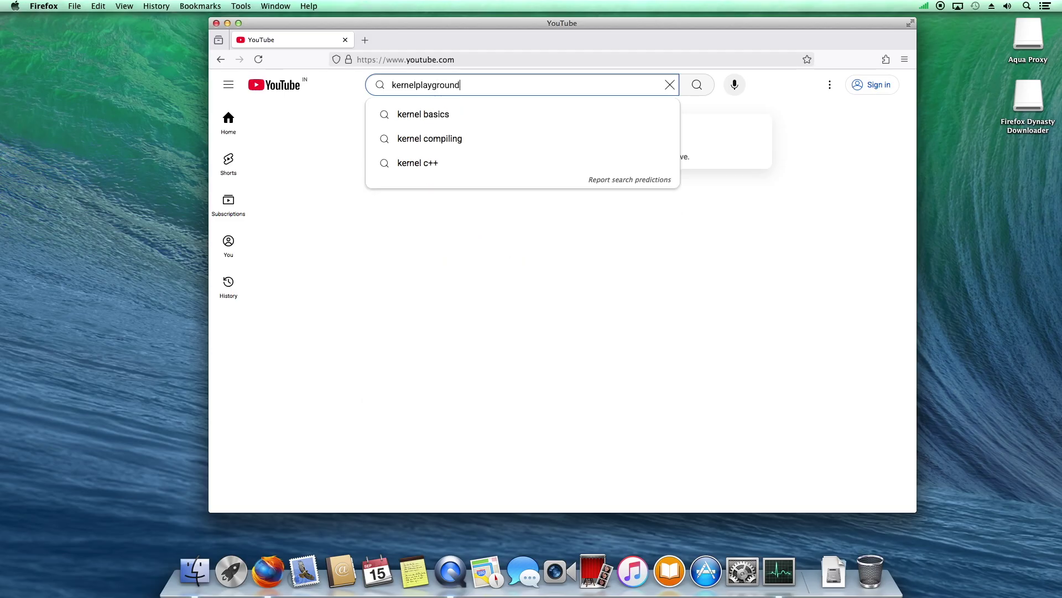
key("Return")
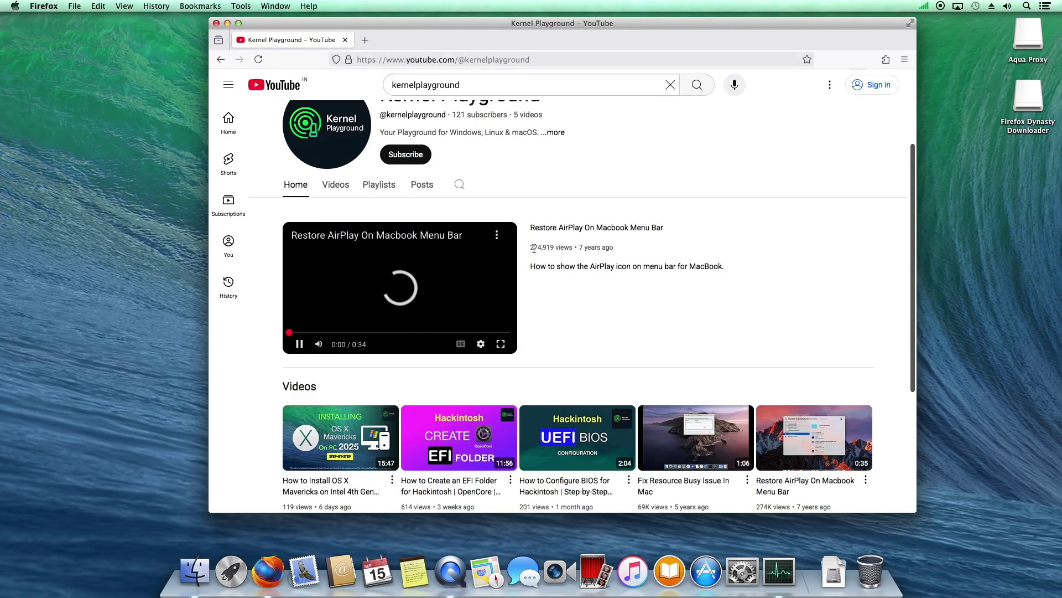
scroll(562, 148, "down", 5)
left_click(279, 89)
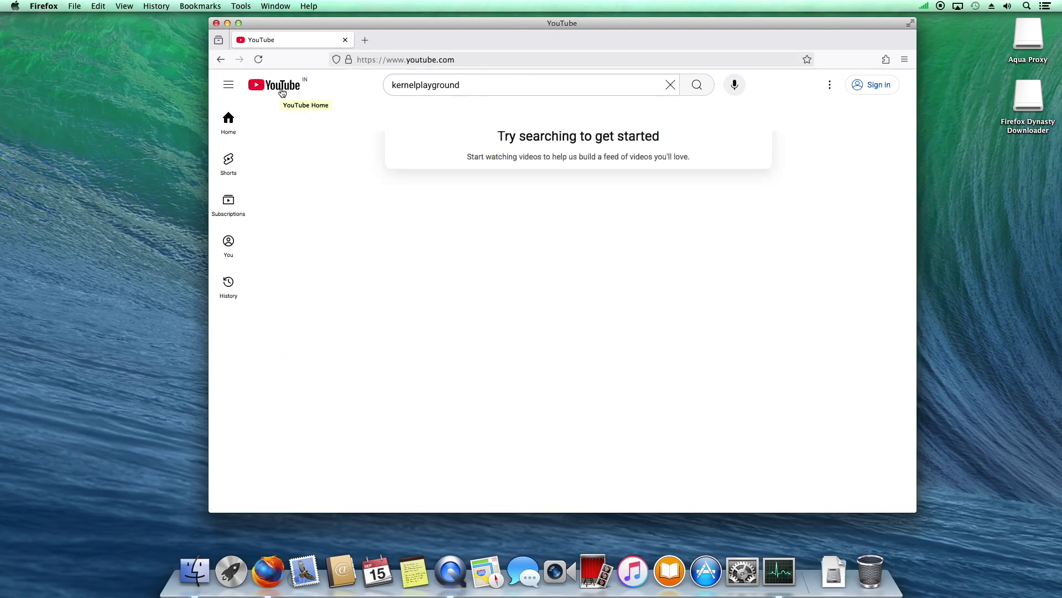
Search YouTube for 'apple' and preview the Introducing iPhone 17 Pro video
left_click(670, 85)
type("apple")
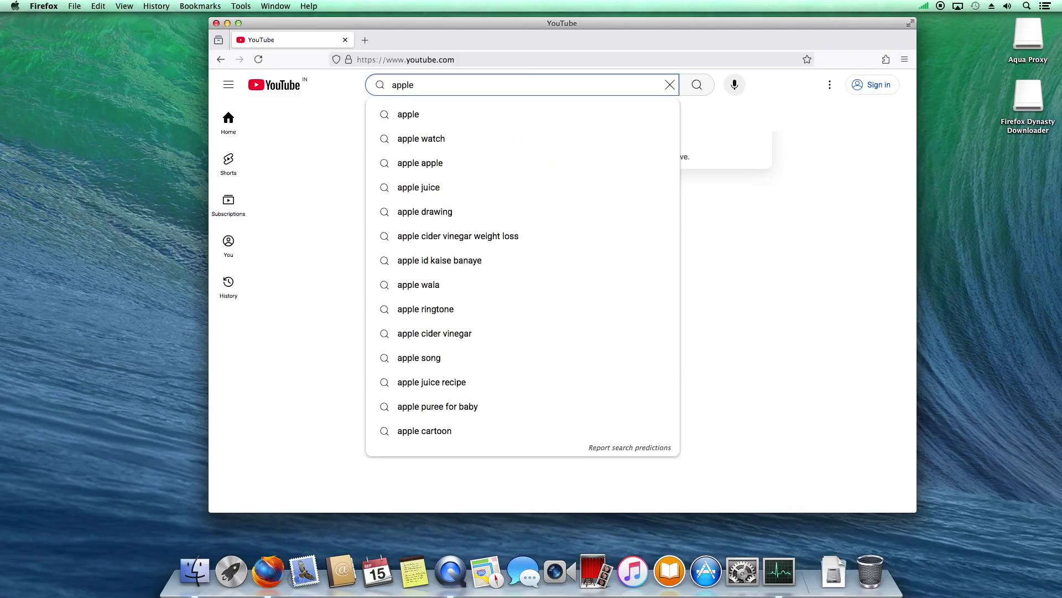
key("Return")
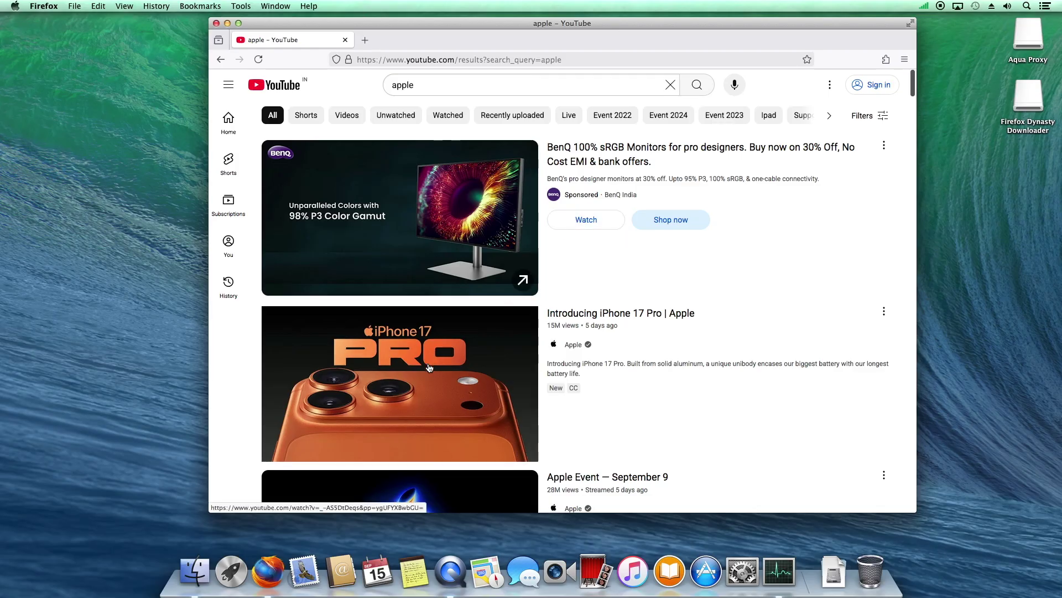
mouse_move(428, 372)
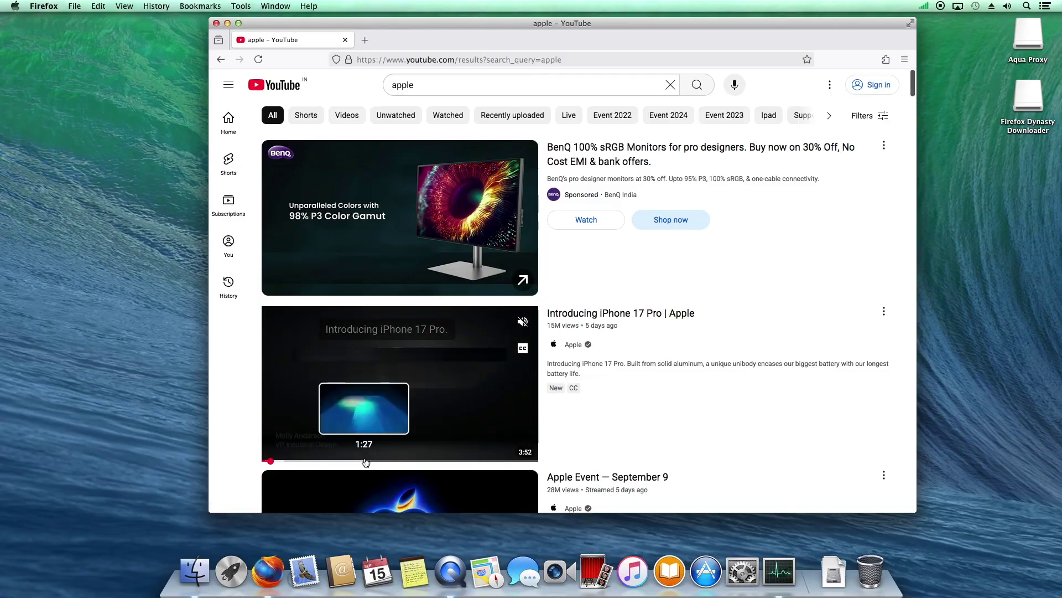
Search 'chatgpt', open the official ChatGPT site, and accept all cookies
key("super+l")
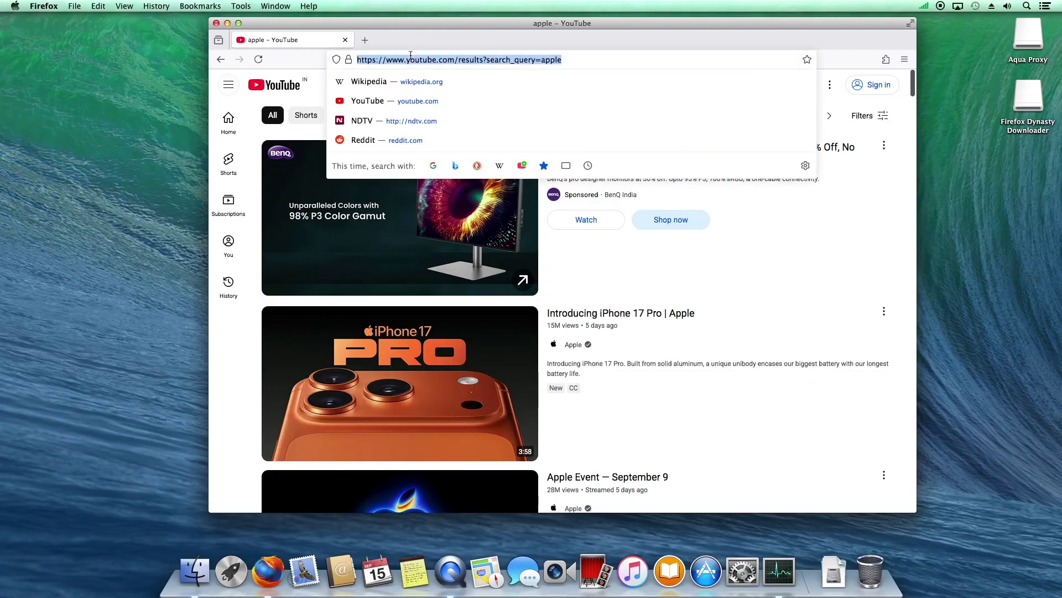
type("chatgpt")
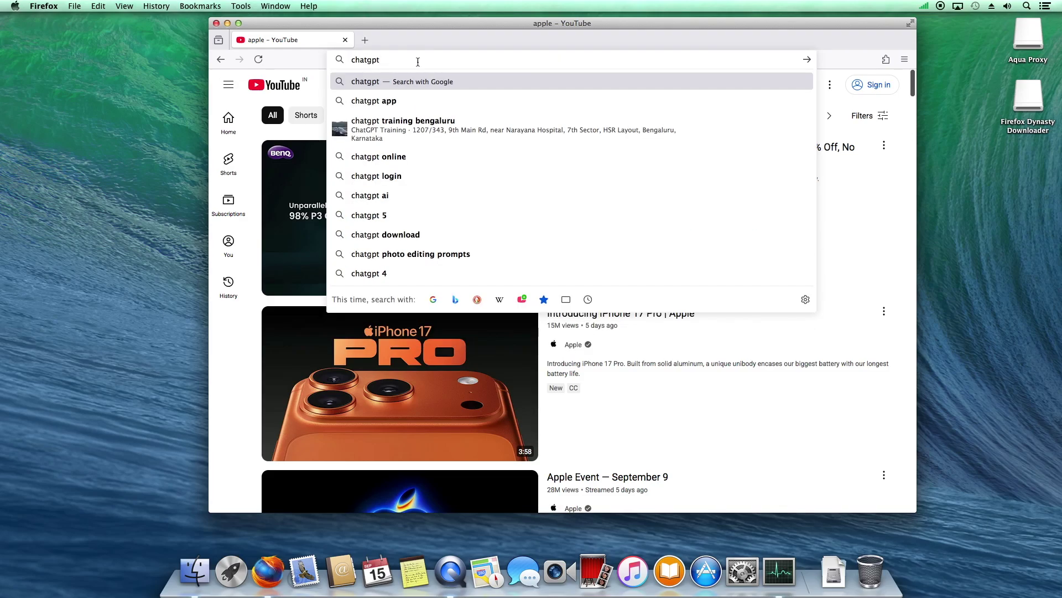
left_click(415, 84)
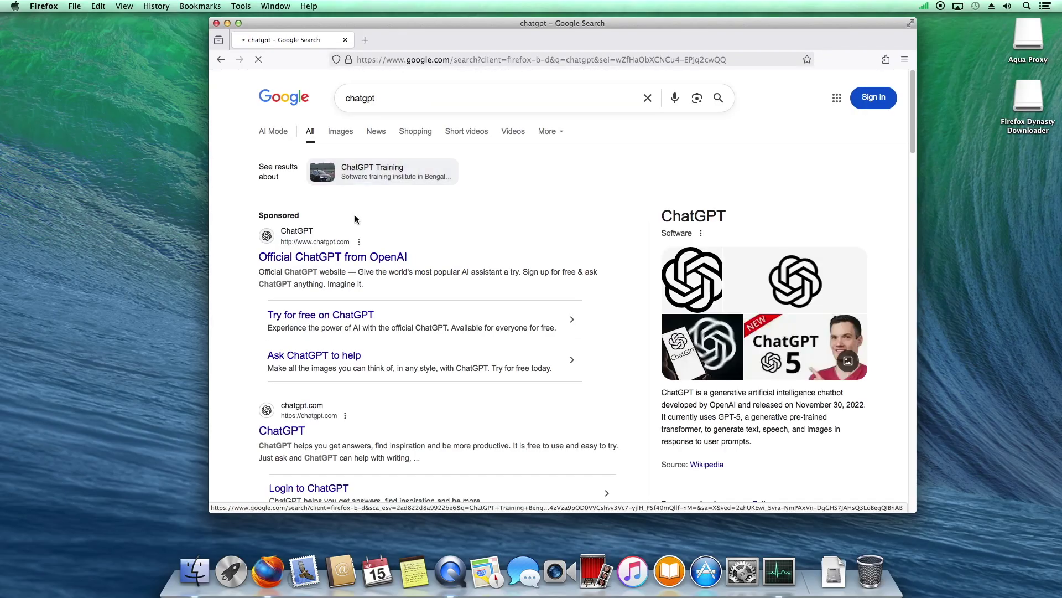
left_click(333, 258)
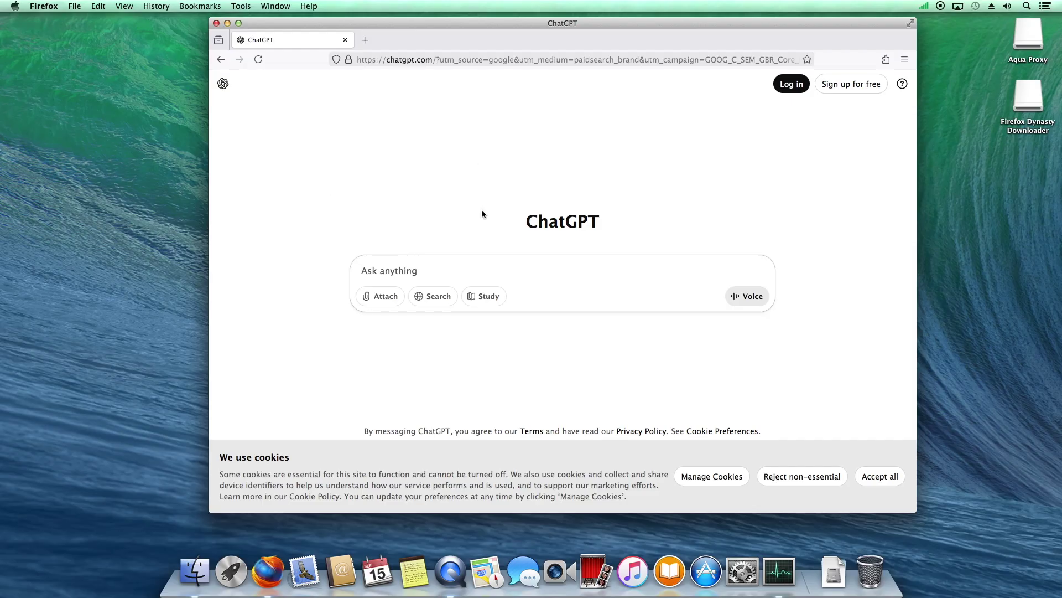
left_click(875, 479)
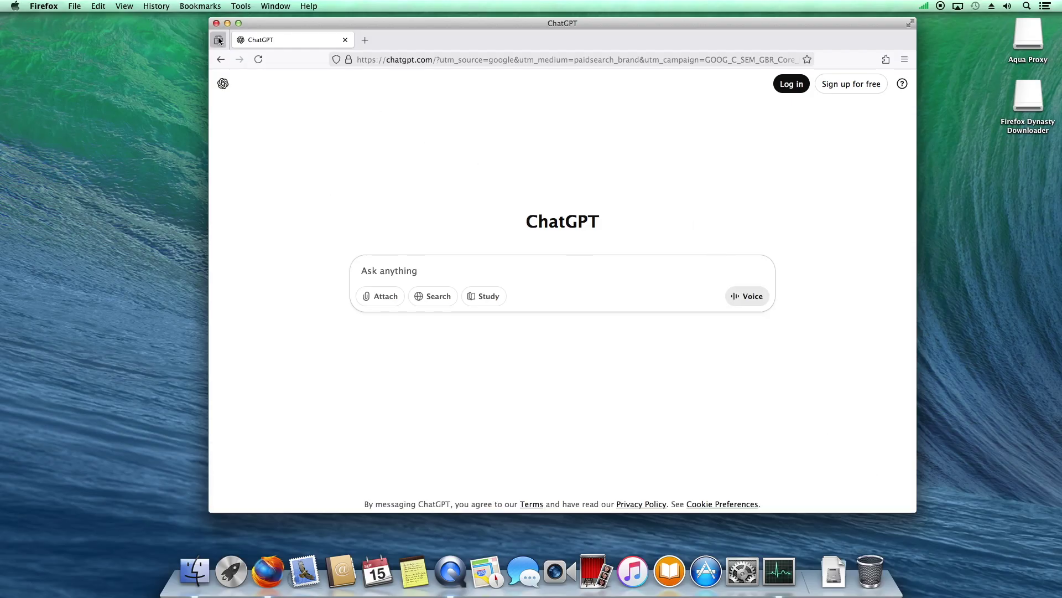
Visit the Wikipedia portal from the address bar suggestions, then close the Firefox window
left_click(435, 61)
left_click(410, 83)
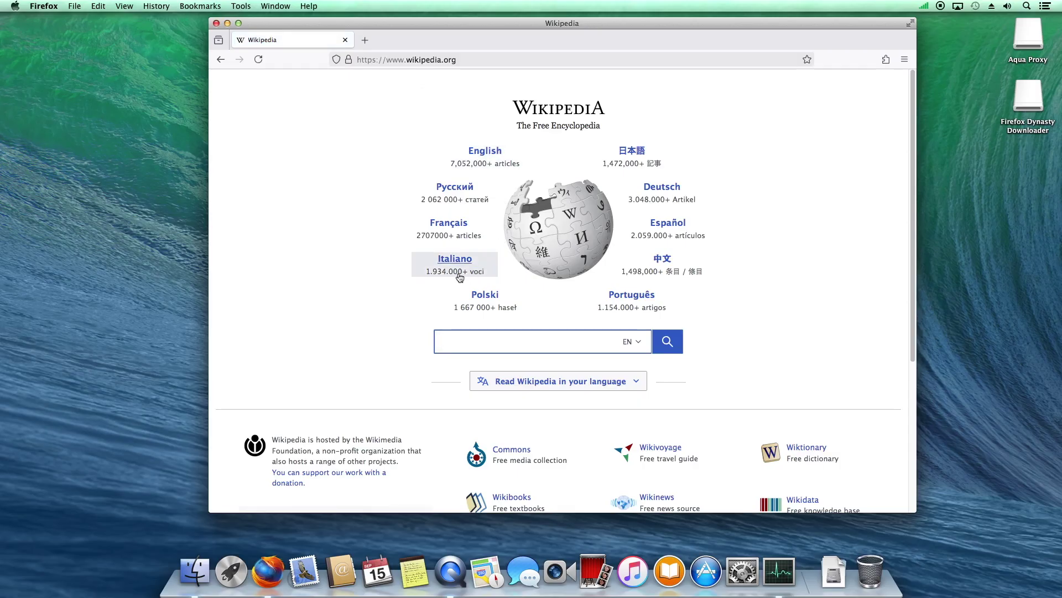
left_click(217, 24)
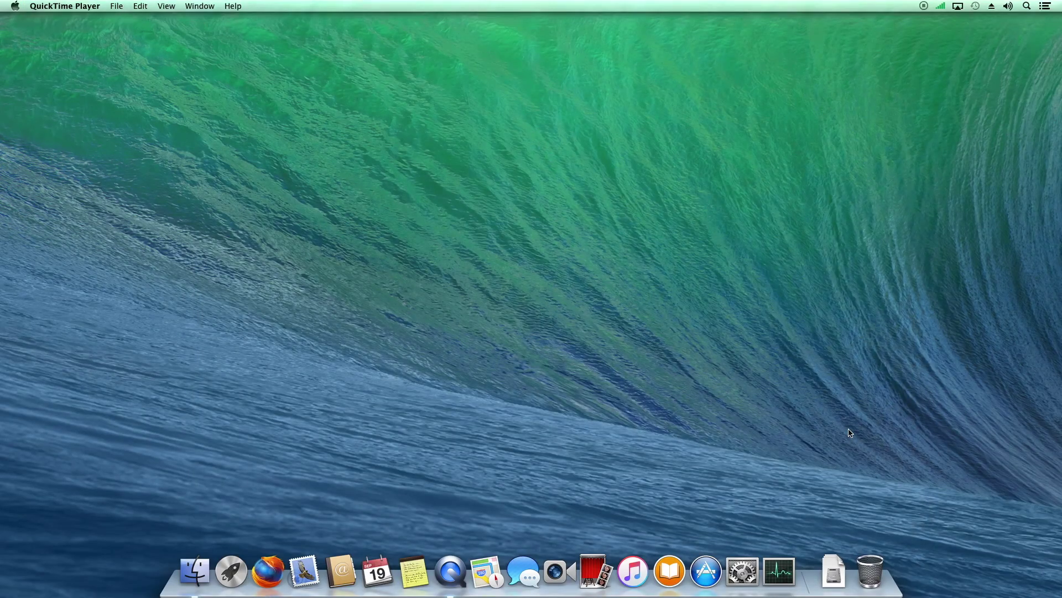
Move Xcode_6.2.dmg from the Downloads stack onto the desktop
left_click(836, 528)
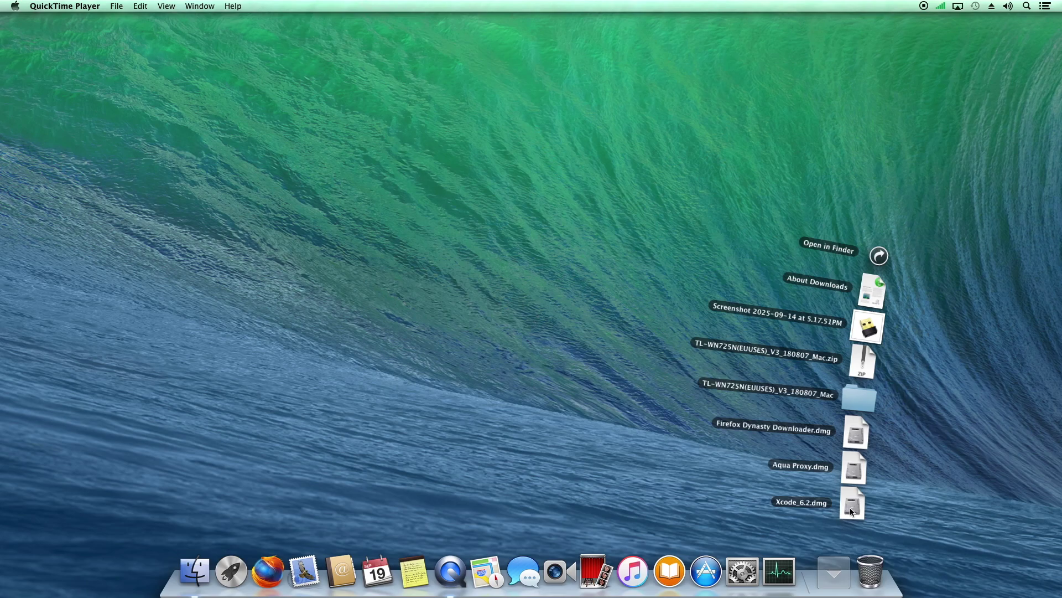
left_click_drag(851, 511, 752, 308)
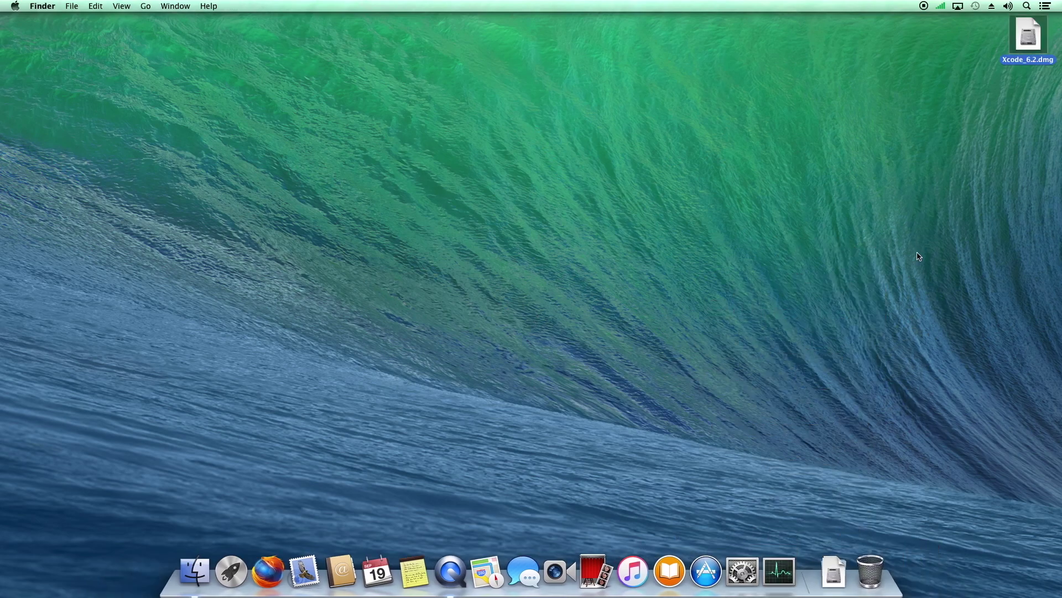
left_click(1021, 109)
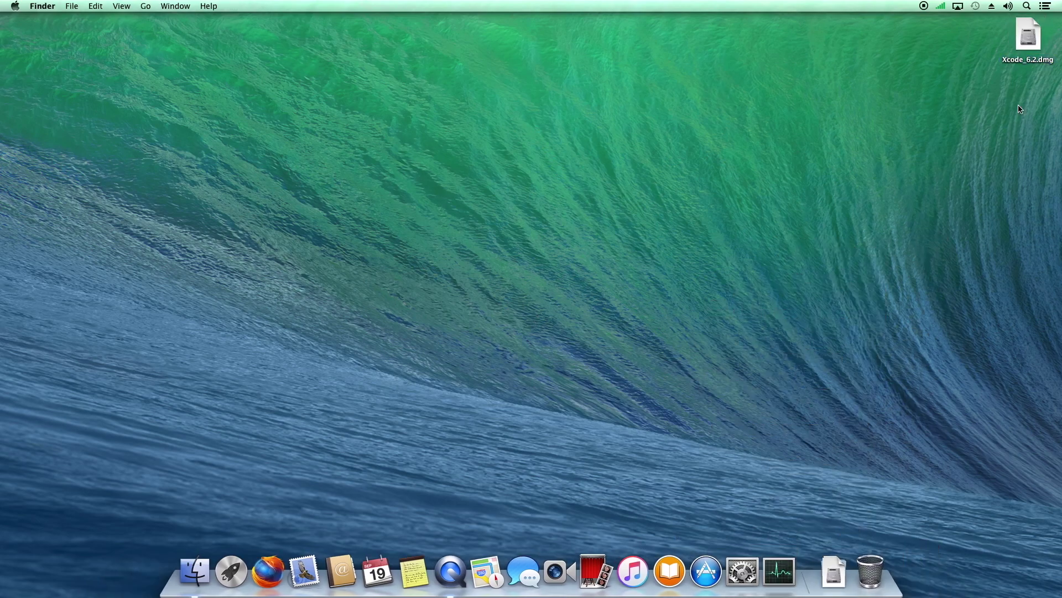
Mount Xcode_6.2.dmg, copy Xcode into Applications, and launch it from Launchpad
double_click(1027, 39)
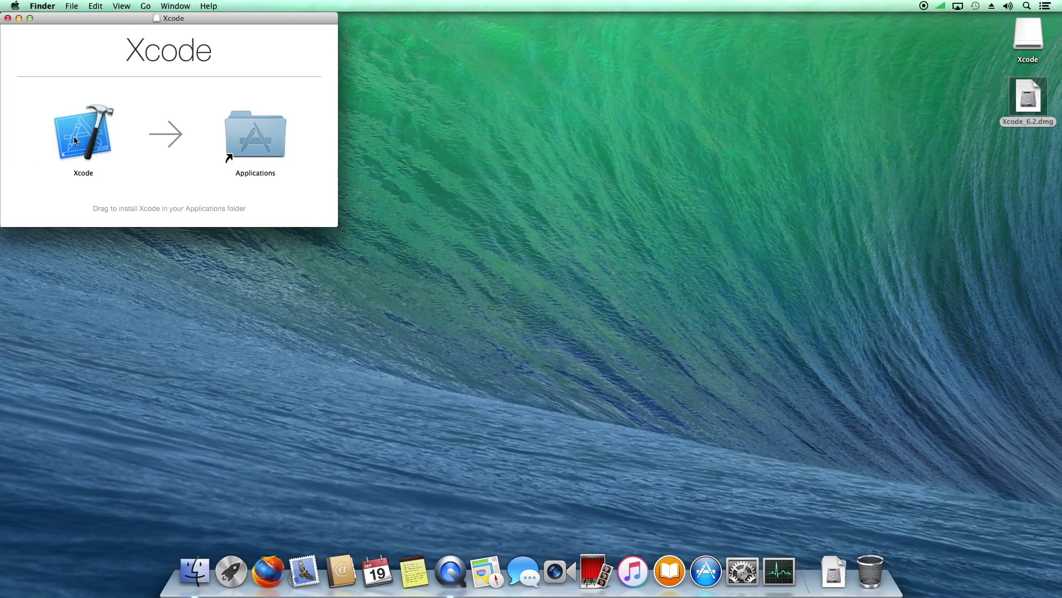
left_click_drag(76, 140, 234, 142)
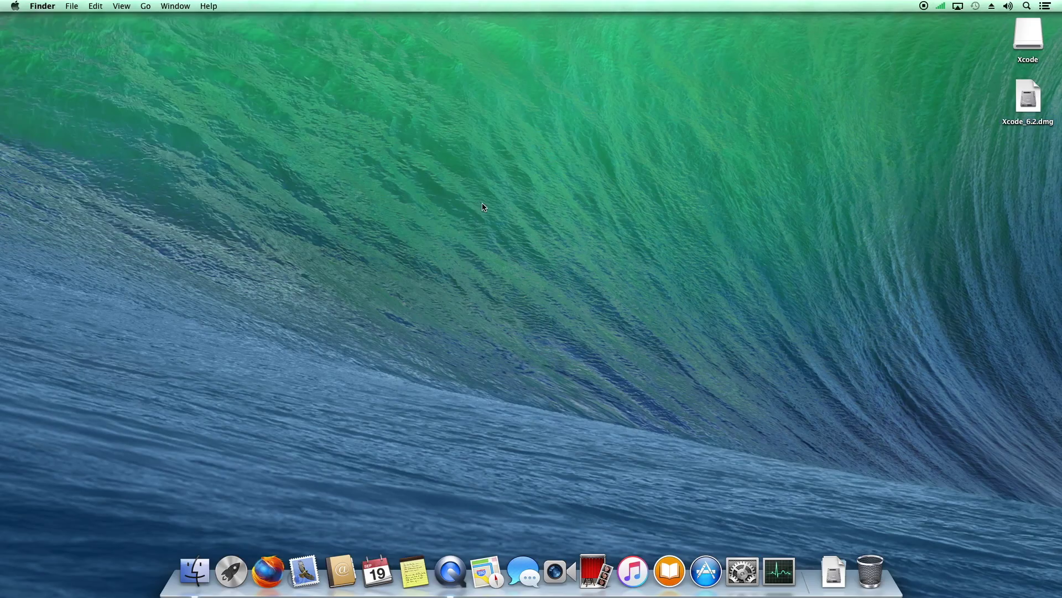
left_click(228, 501)
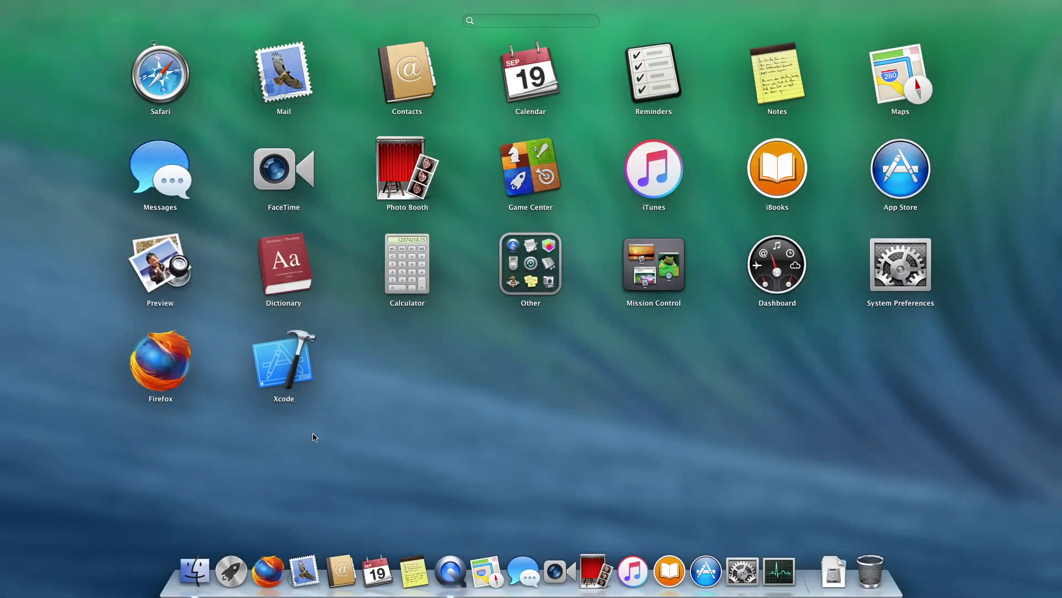
left_click(280, 379)
Accept the Xcode license, authorize component installation with the admin password, and open TableViewSample.xcodeproj
left_click(632, 272)
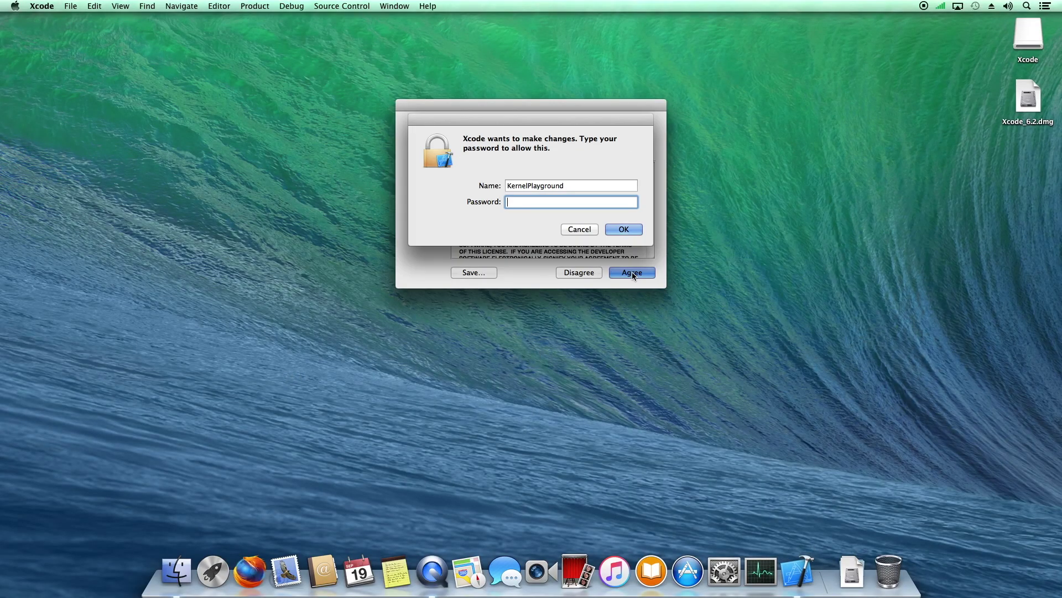
key("Return")
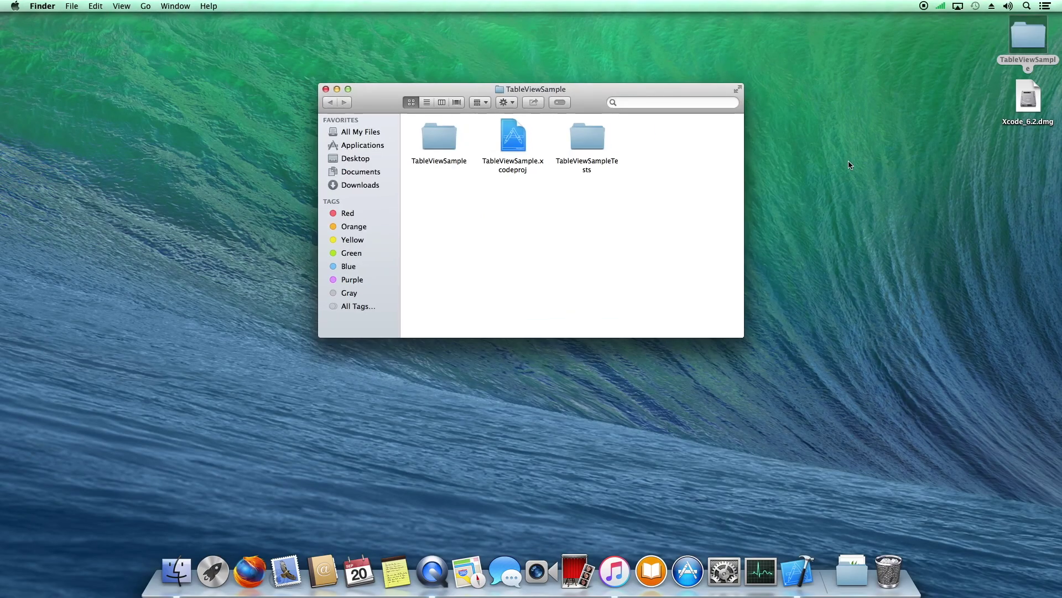
double_click(510, 142)
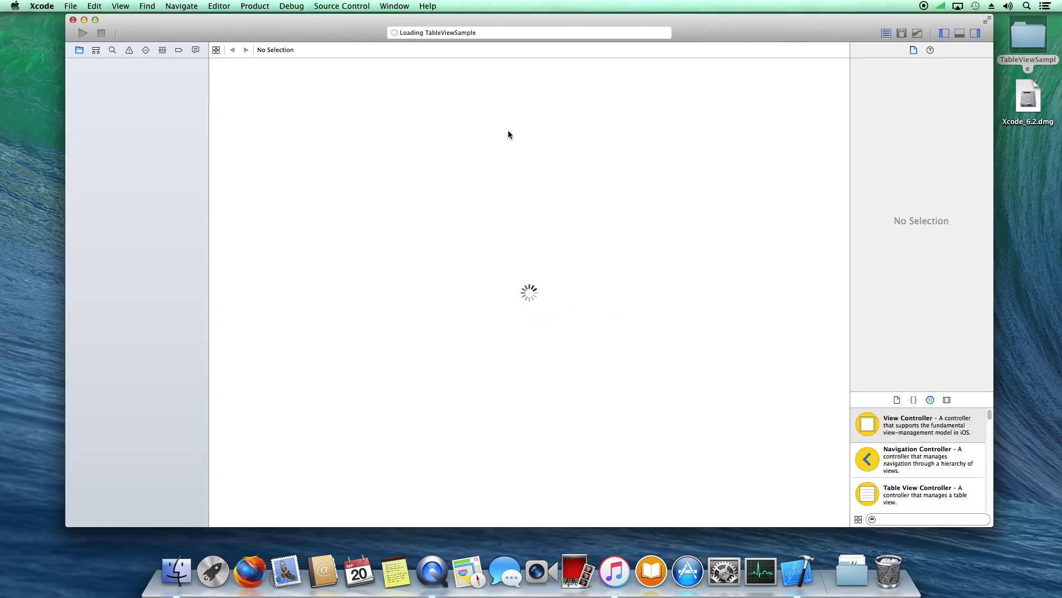
Open DataHelper.swift and run the app on the iPhone 4s simulator
left_click(145, 110)
left_click(142, 120)
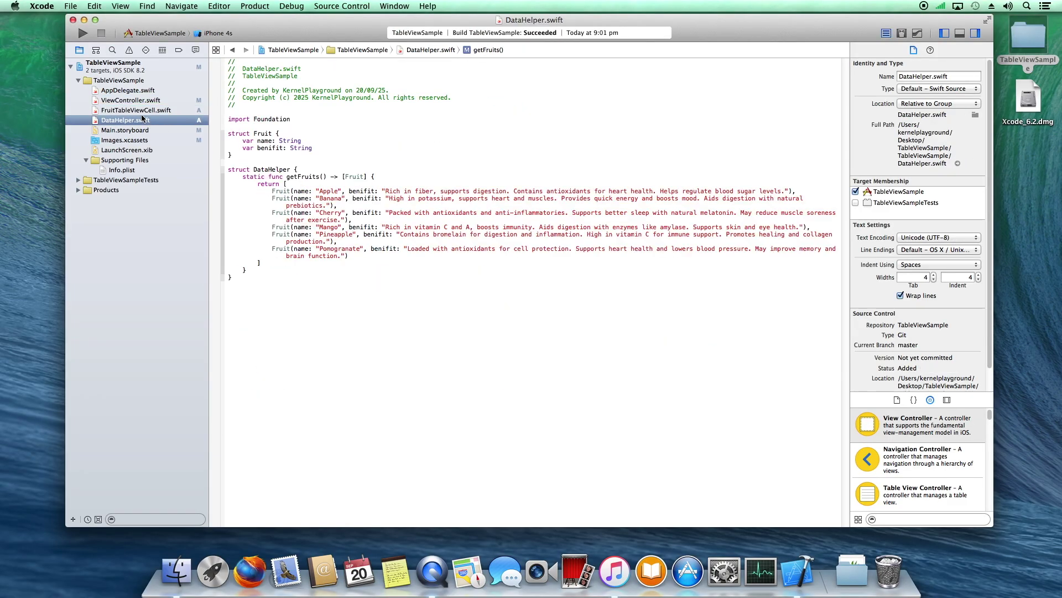
left_click(222, 32)
left_click(213, 74)
left_click(81, 32)
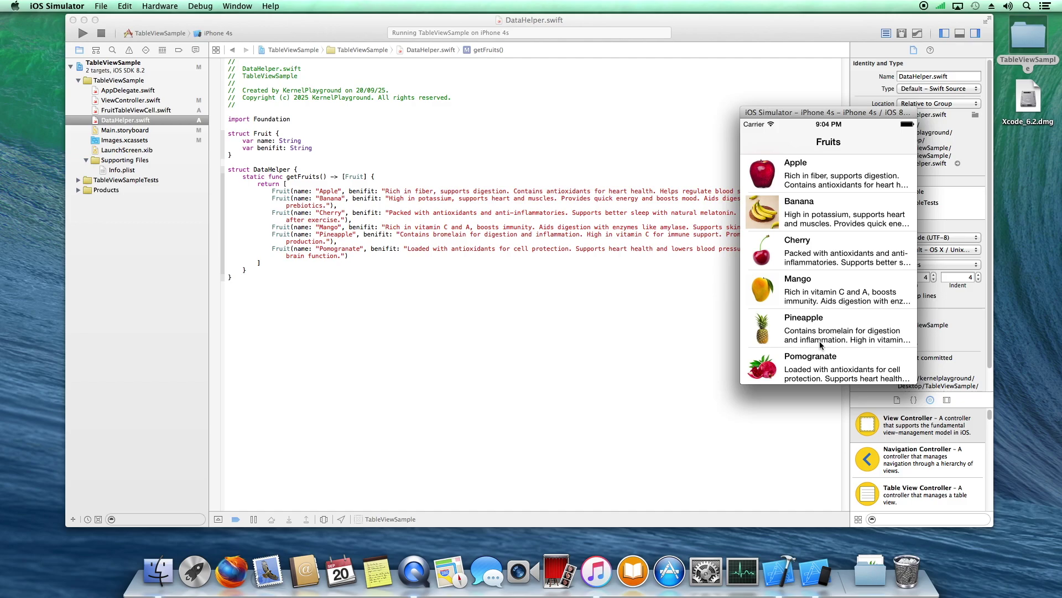
Swipe through the Fruits list in the simulator, then stop the running app
left_click_drag(821, 346, 801, 392)
left_click_drag(808, 266, 807, 392)
left_click(510, 264)
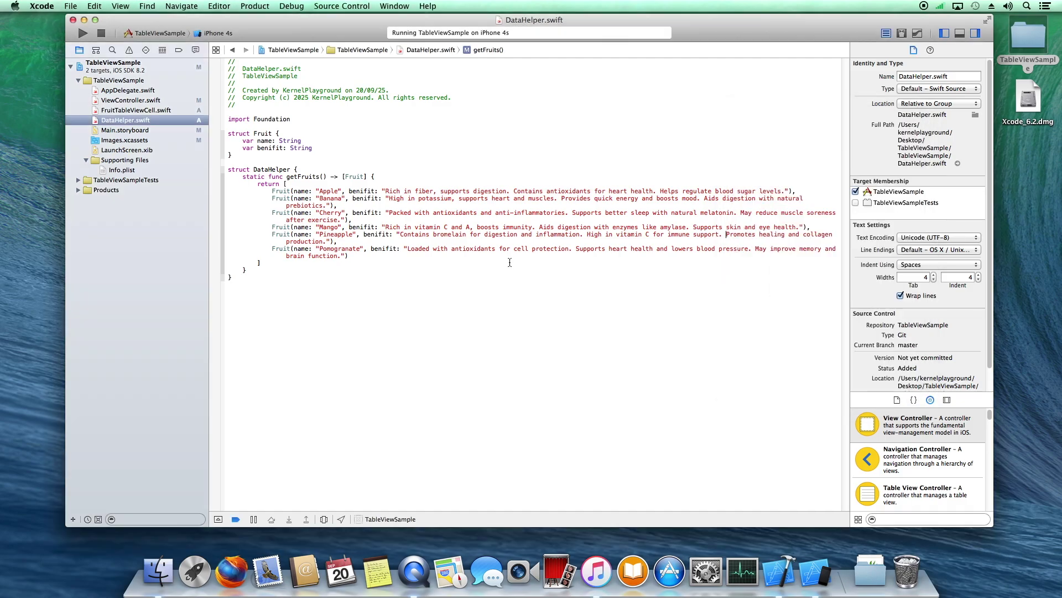
left_click(102, 34)
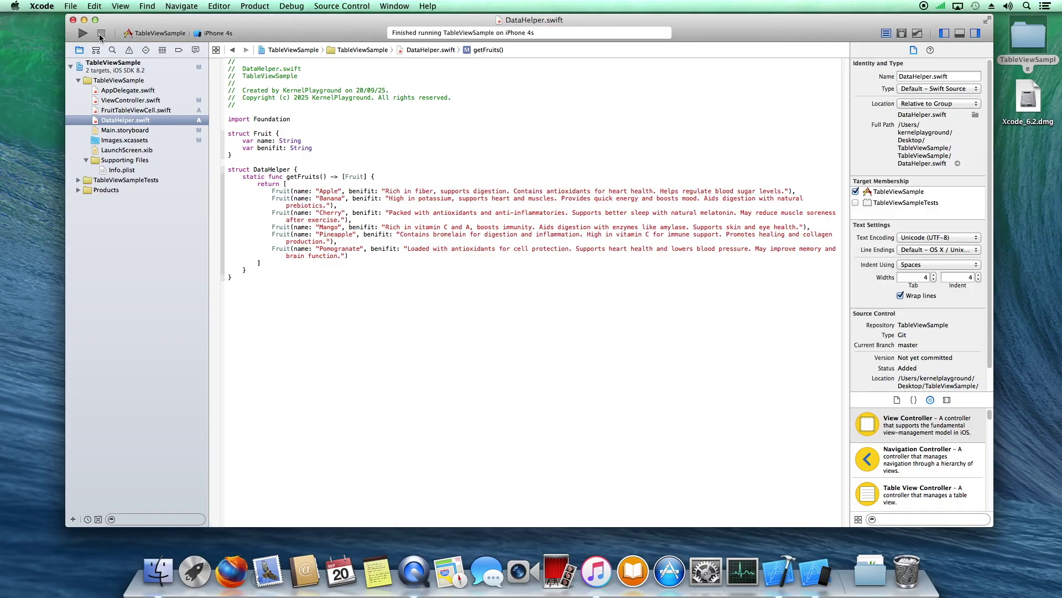
Close the project, quit Xcode and the iOS Simulator, and close the TableViewSample folder
left_click(72, 20)
left_click(42, 6)
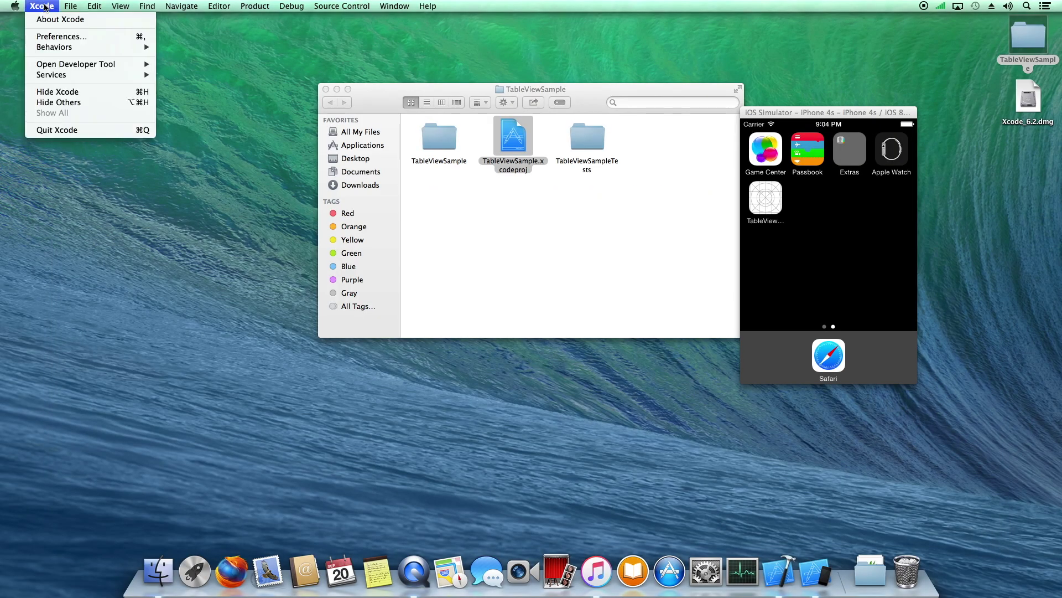
left_click(61, 132)
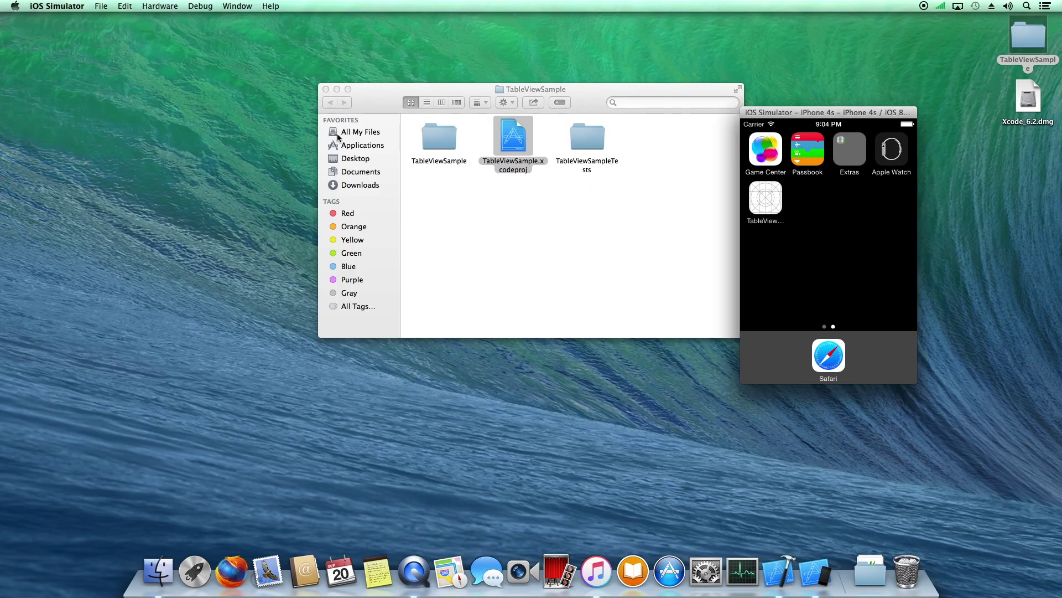
left_click(326, 89)
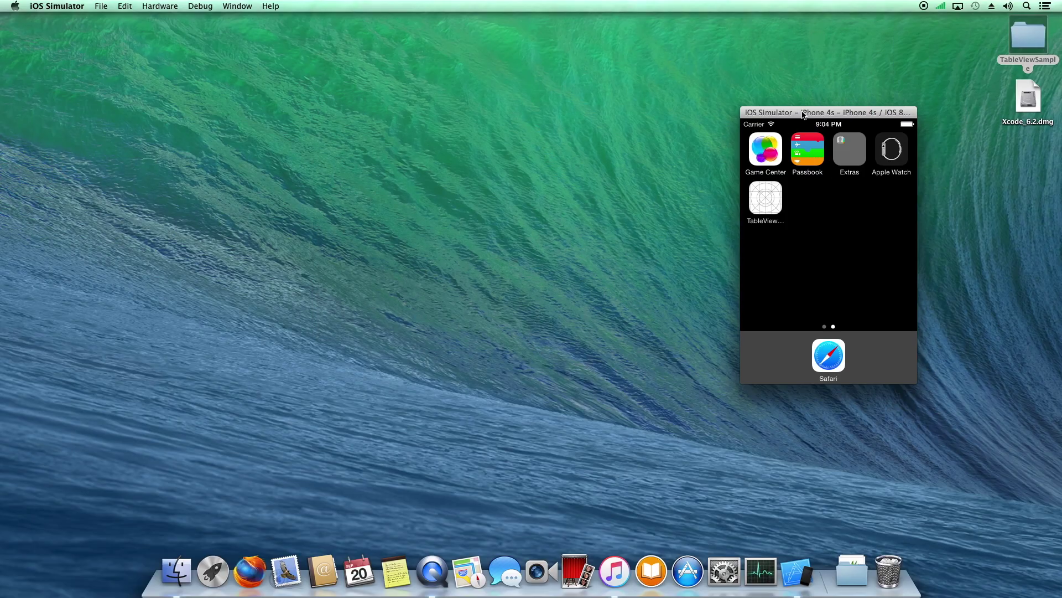
left_click(55, 6)
left_click(66, 109)
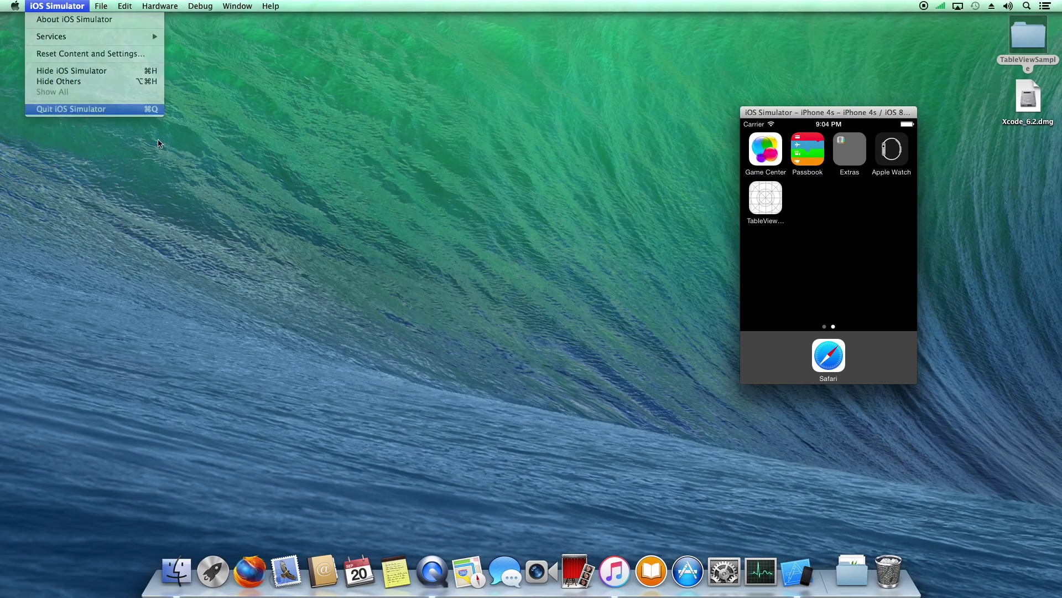
left_click(432, 284)
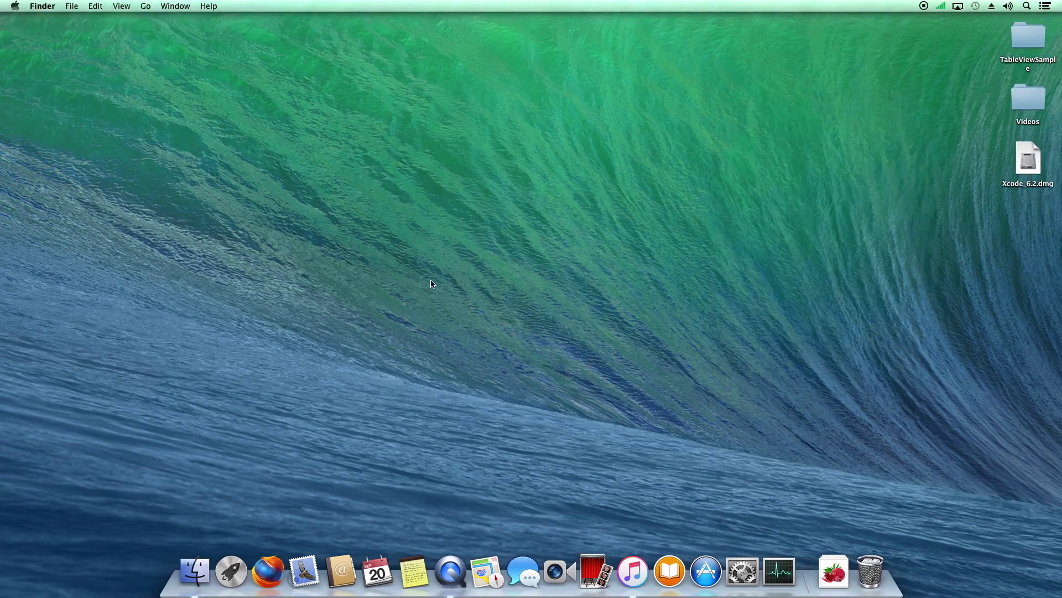
Search Firefox for 'vlc 2.0.10 macosx' and open the VideoLAN download index
left_click(268, 556)
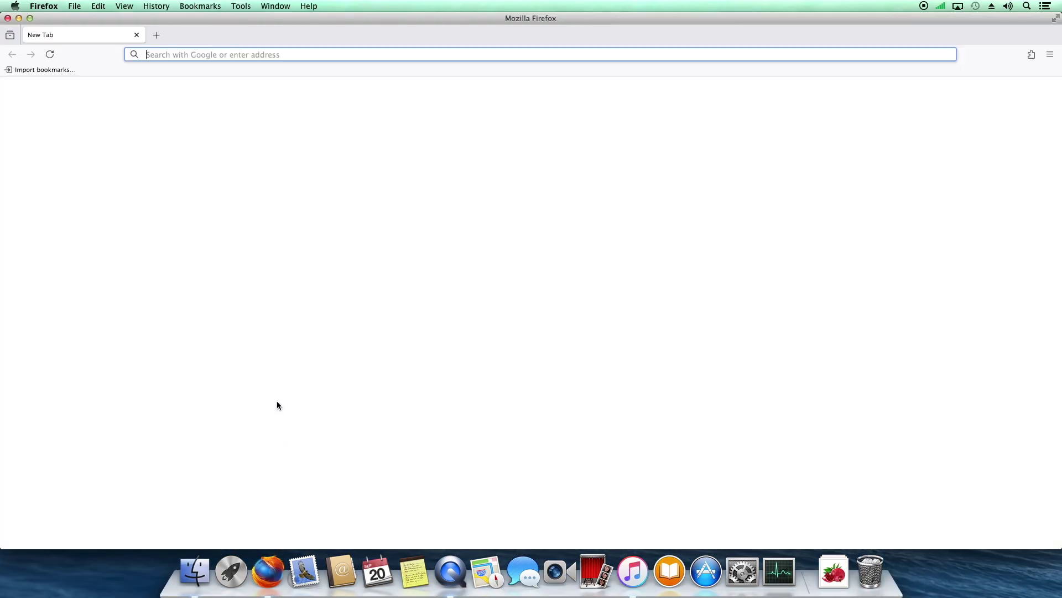
type("v")
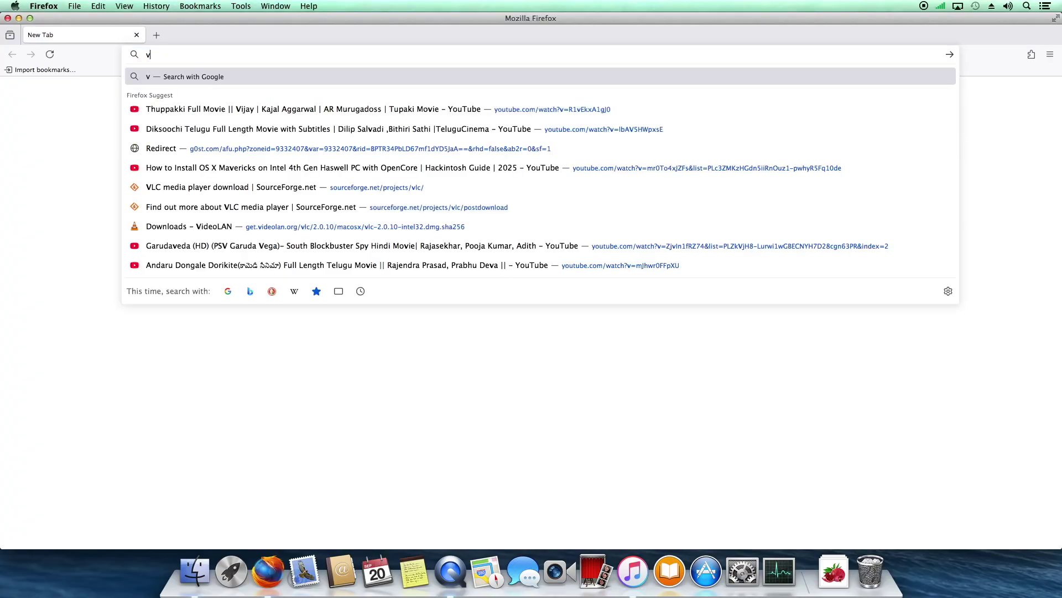
type("lc fo")
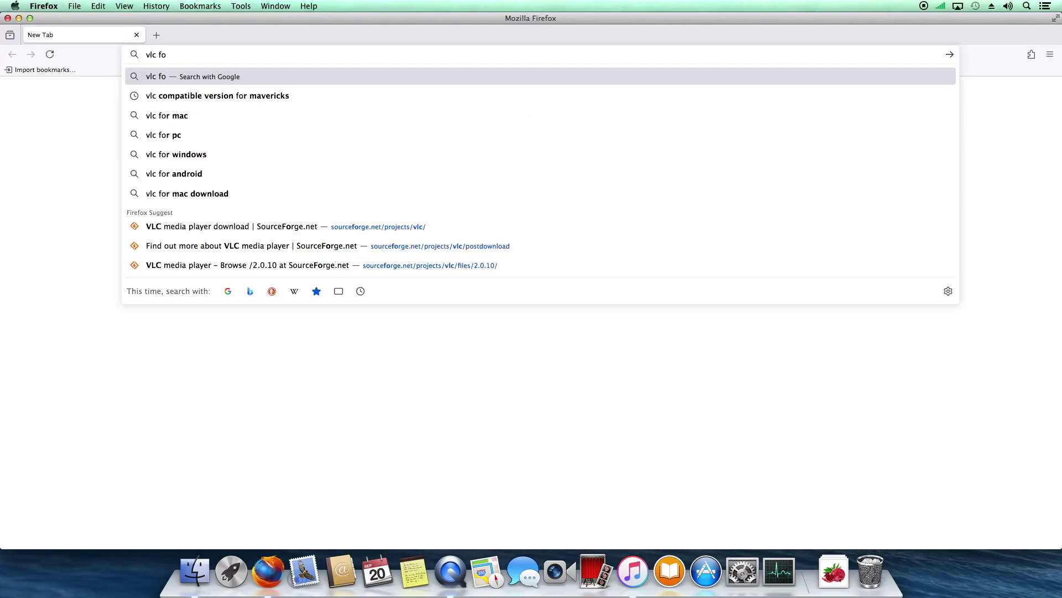
key("BackSpace")
key("BackSpace")
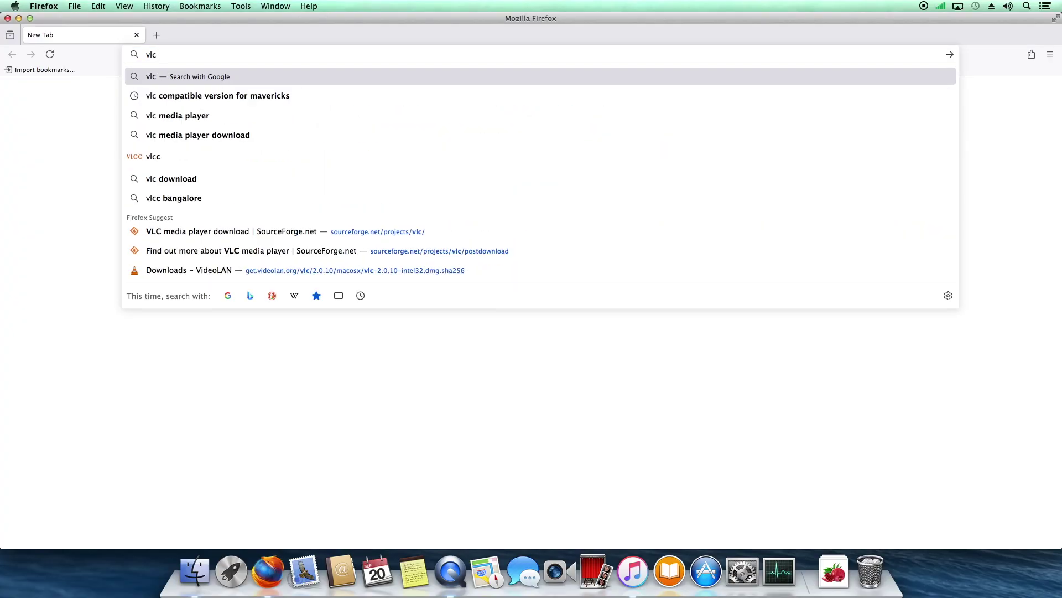
type("2.")
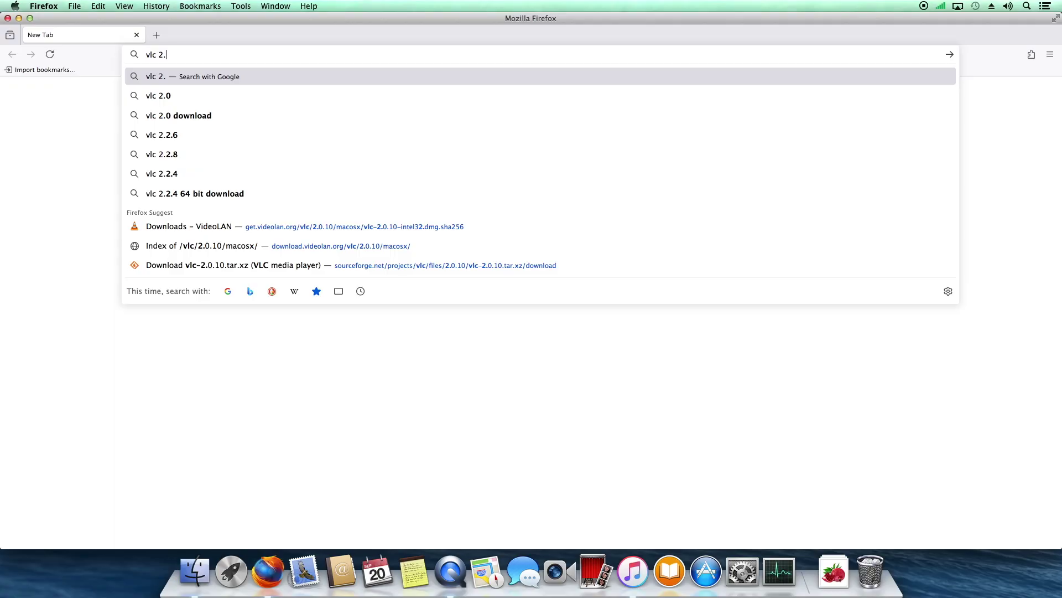
left_click(277, 249)
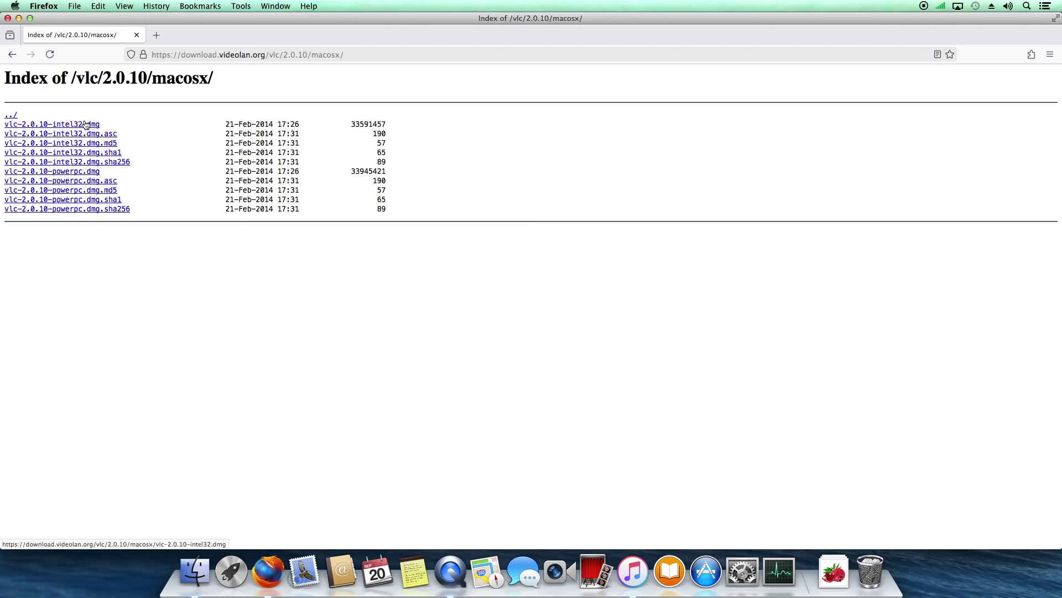
Download vlc-2.0.10-intel32.dmg and quit Firefox
left_click(86, 124)
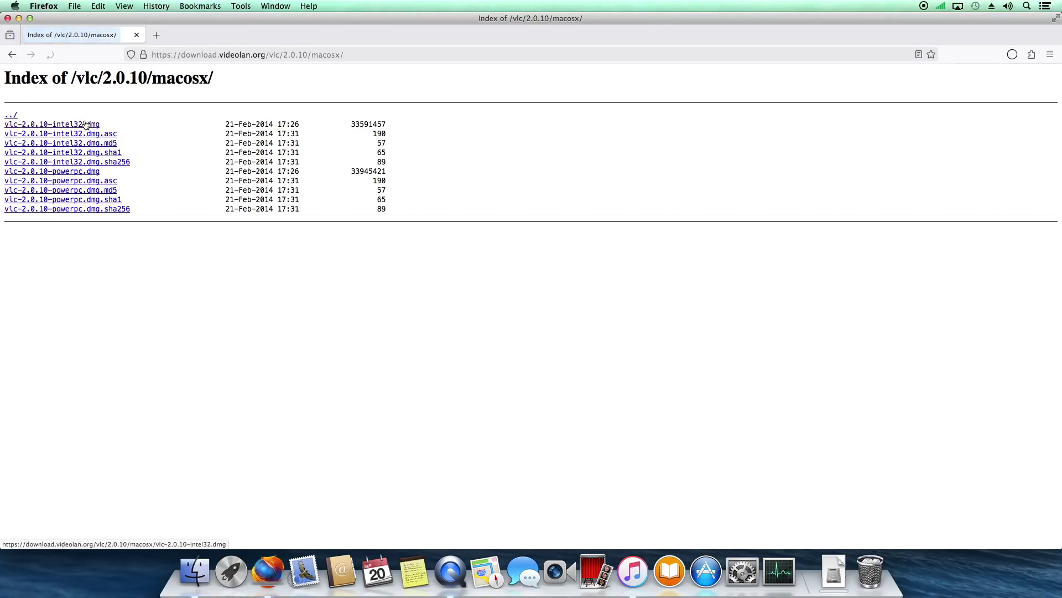
left_click(44, 6)
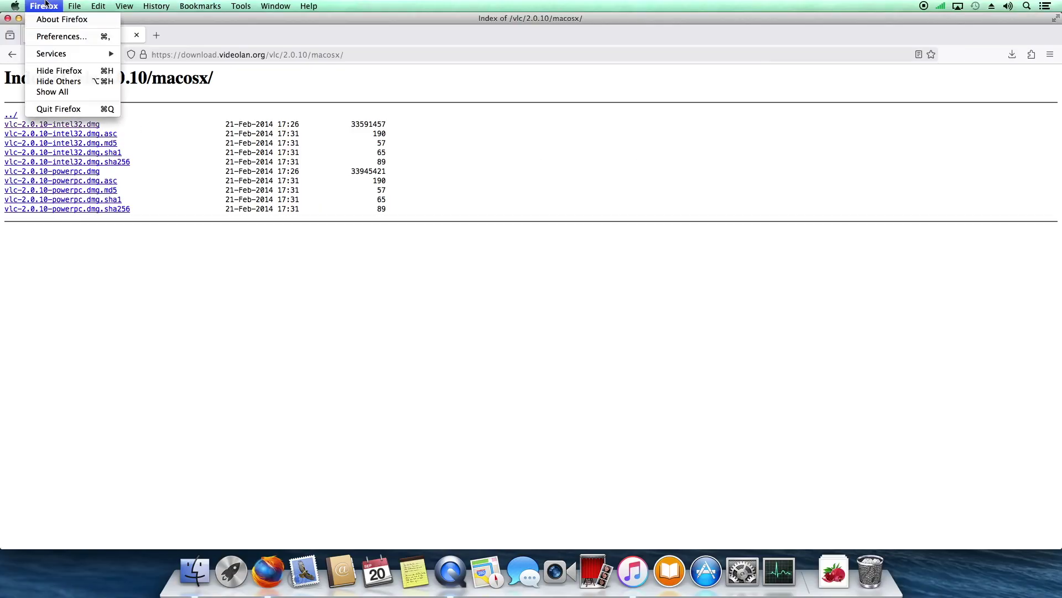
left_click(66, 109)
Mount the VLC disk image from Downloads, copy VLC into Applications, and eject the disk
left_click(195, 570)
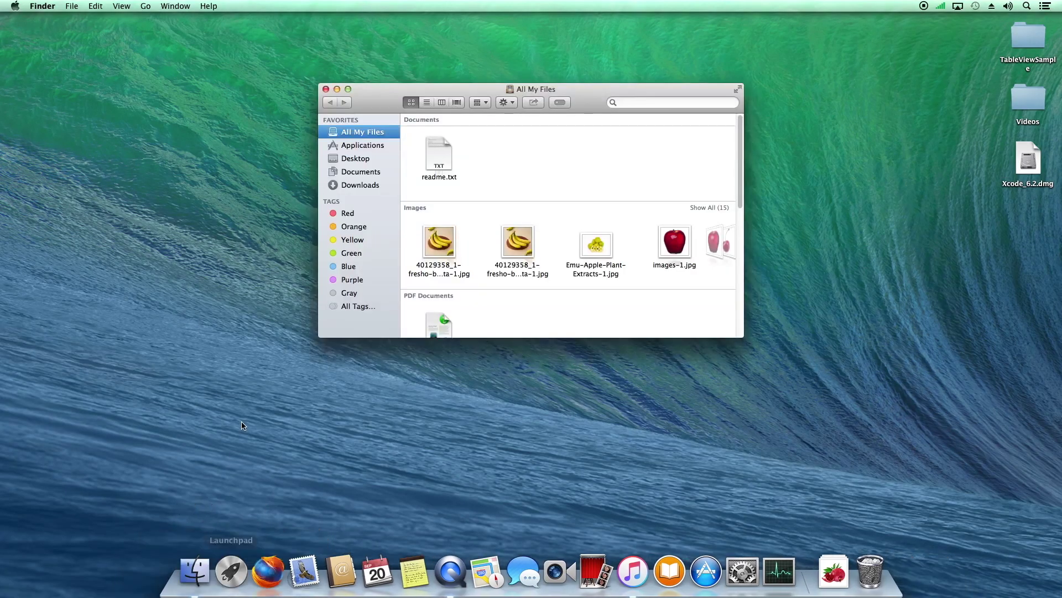
left_click(354, 185)
double_click(441, 212)
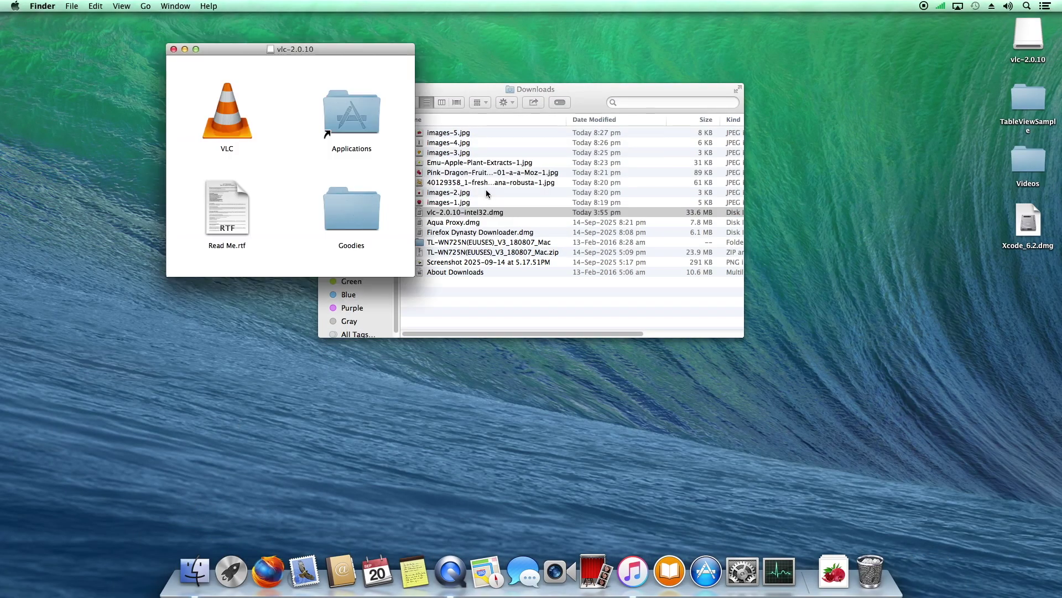
left_click_drag(227, 121, 347, 114)
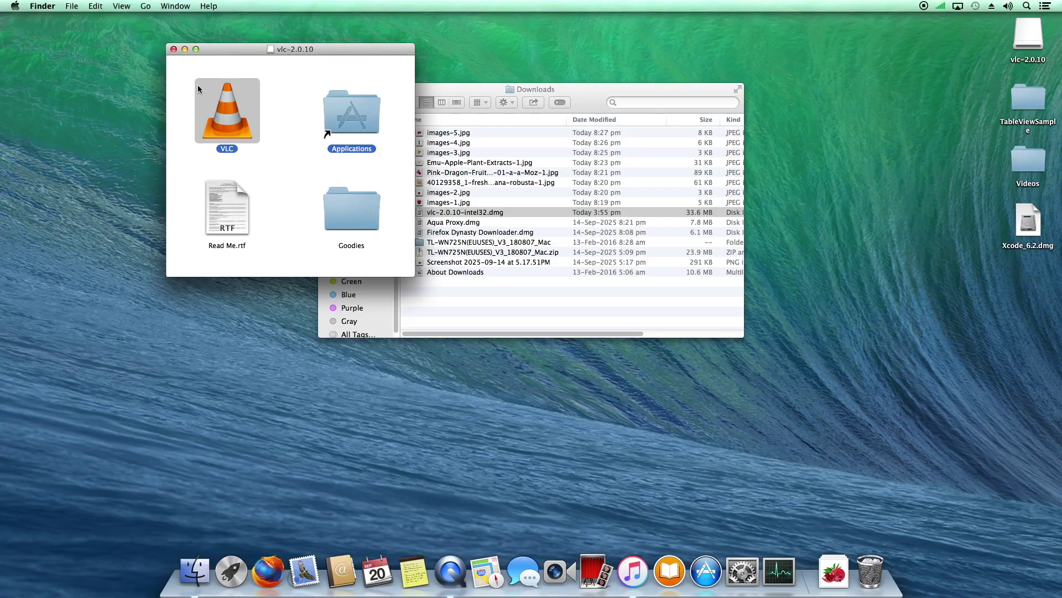
left_click(174, 50)
right_click(1028, 36)
left_click(935, 57)
left_click(329, 91)
Launch VLC from Launchpad, confirm opening the downloaded app, then close its window
left_click(231, 571)
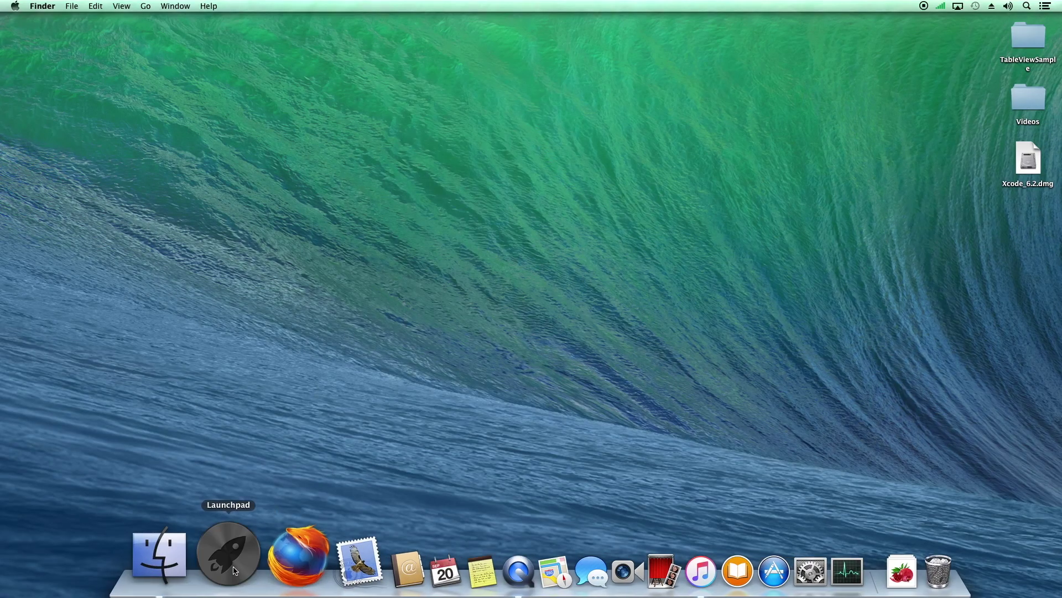
left_click(406, 365)
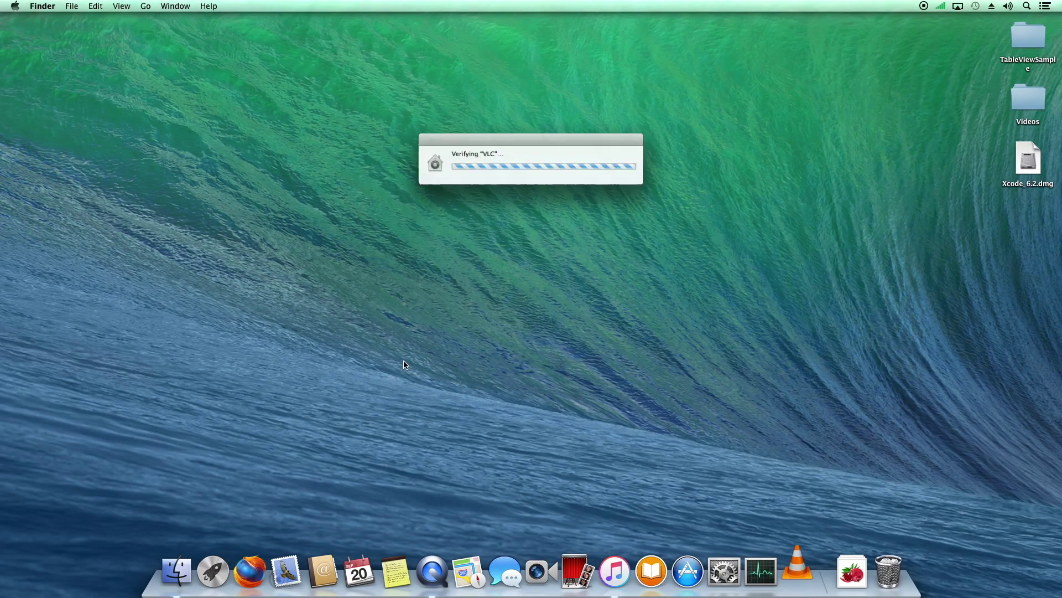
left_click(612, 198)
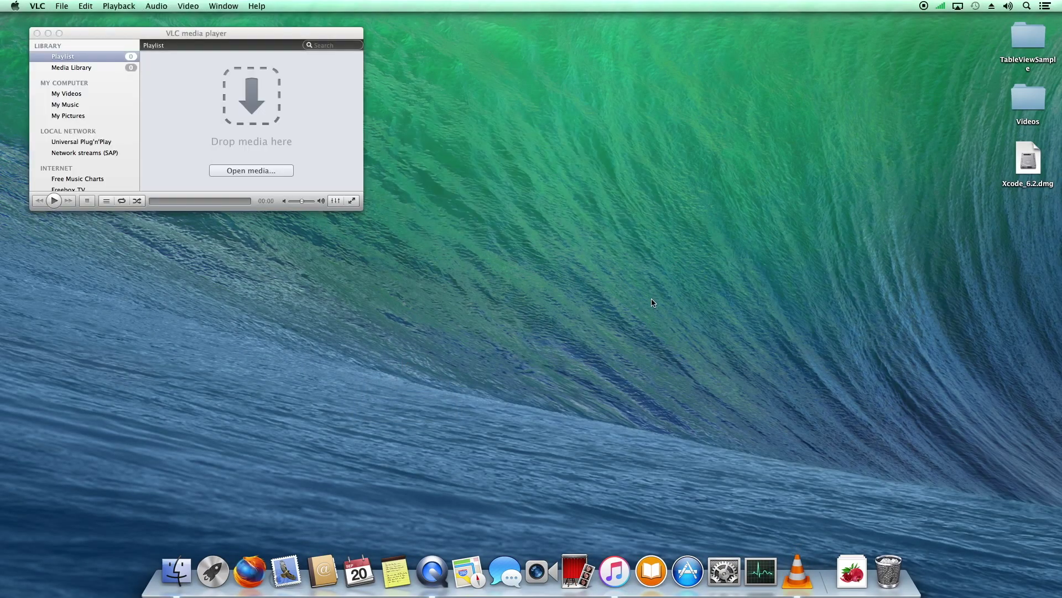
left_click(37, 33)
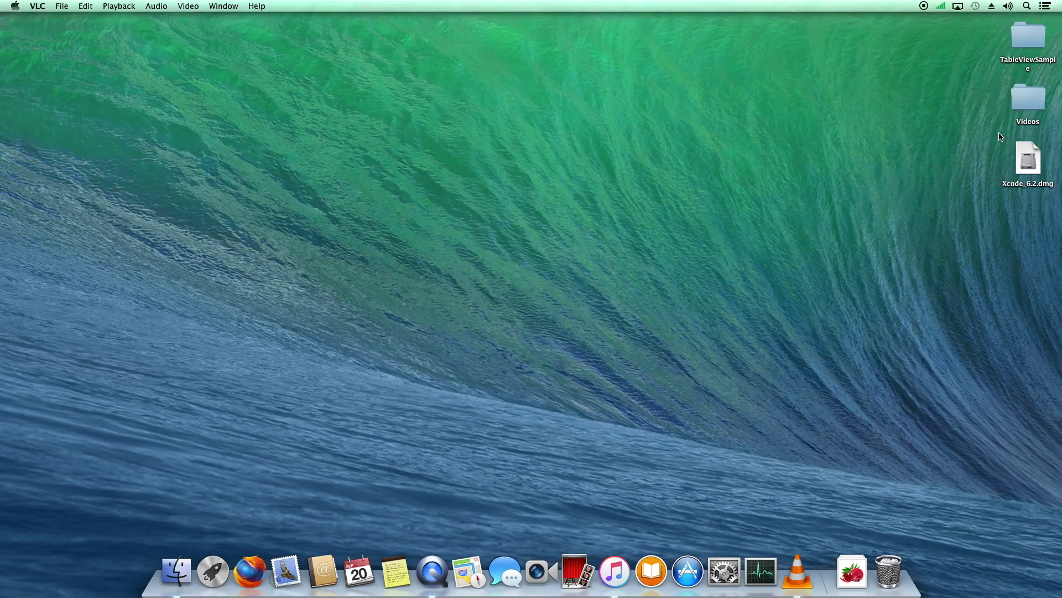
Play 1080p.mp4 from the Videos folder in VLC, then close the player and return to Finder
double_click(1028, 95)
left_click(440, 135)
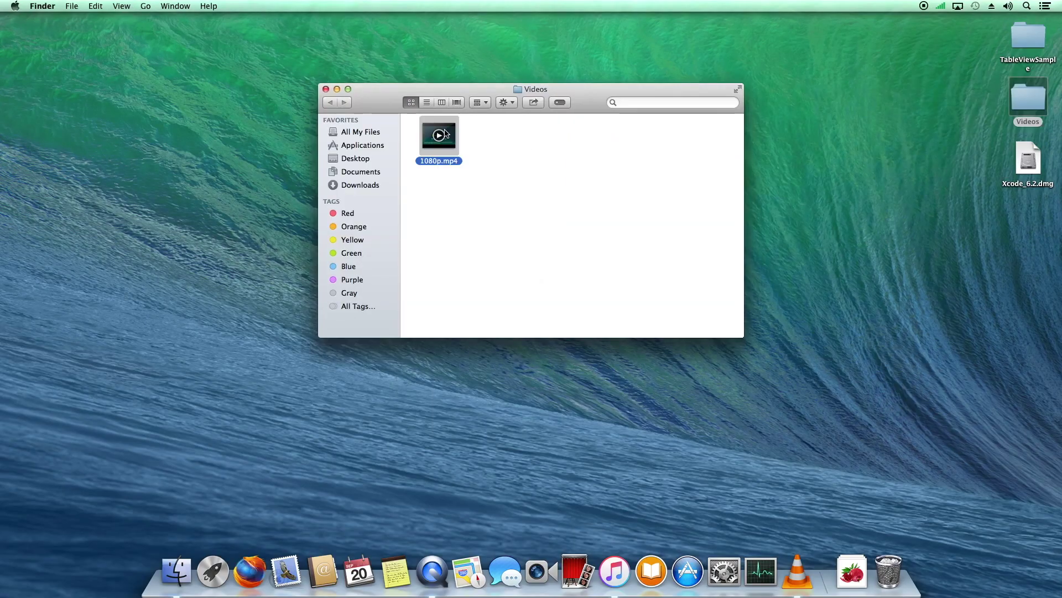
right_click(447, 133)
mouse_move(476, 146)
left_click(630, 162)
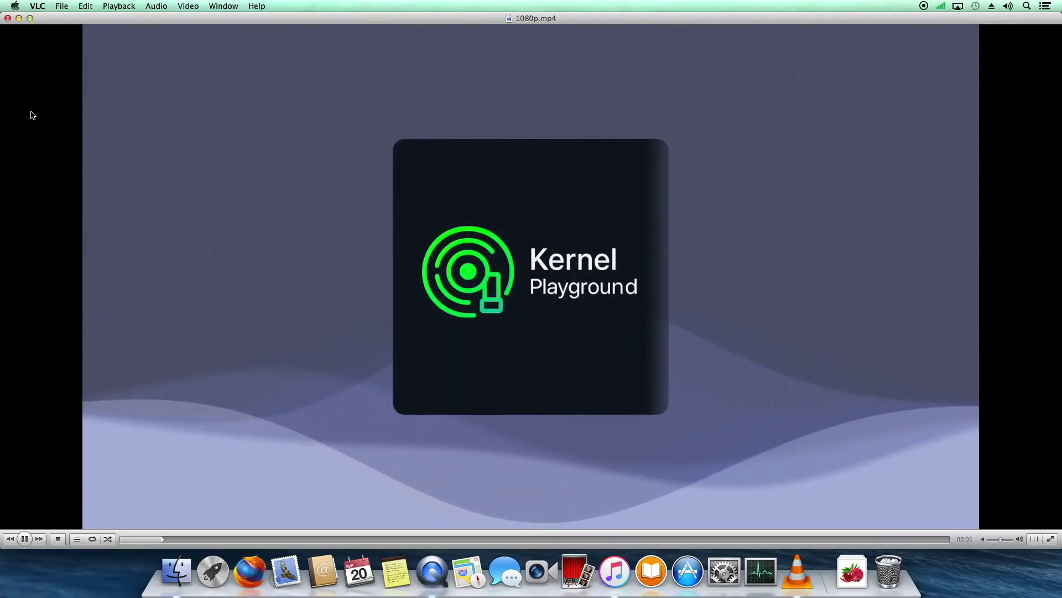
left_click(8, 19)
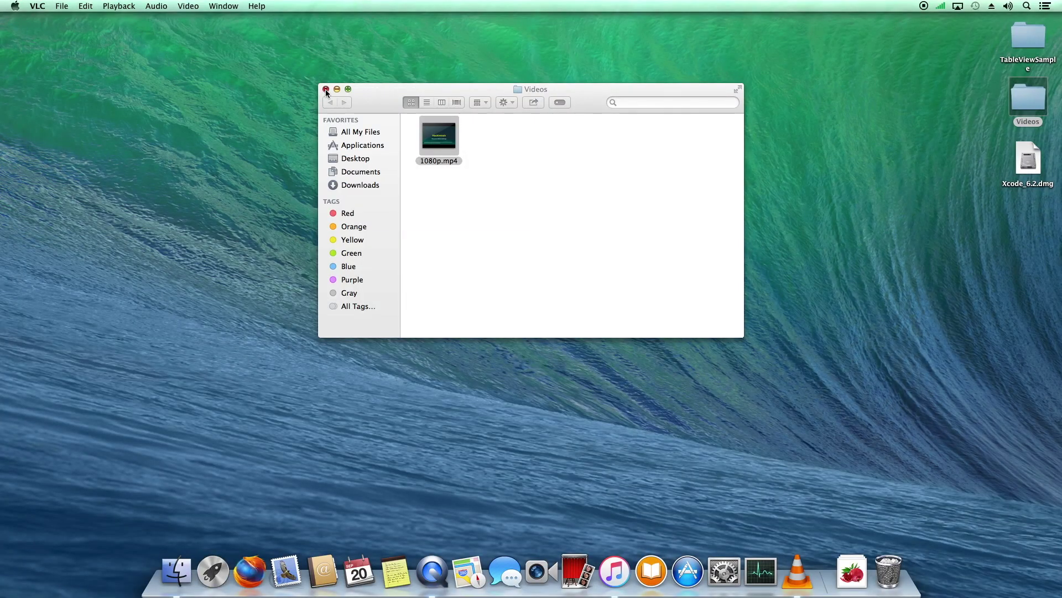
left_click(351, 150)
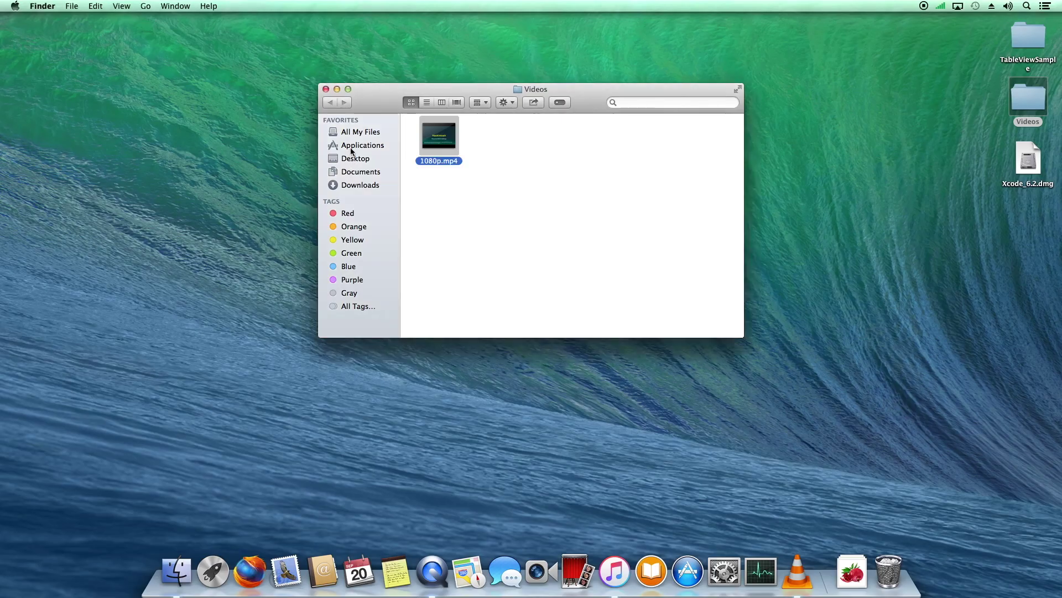
Close the Videos window and move the ambient mp3 from the Downloads stack onto the desktop
left_click(326, 89)
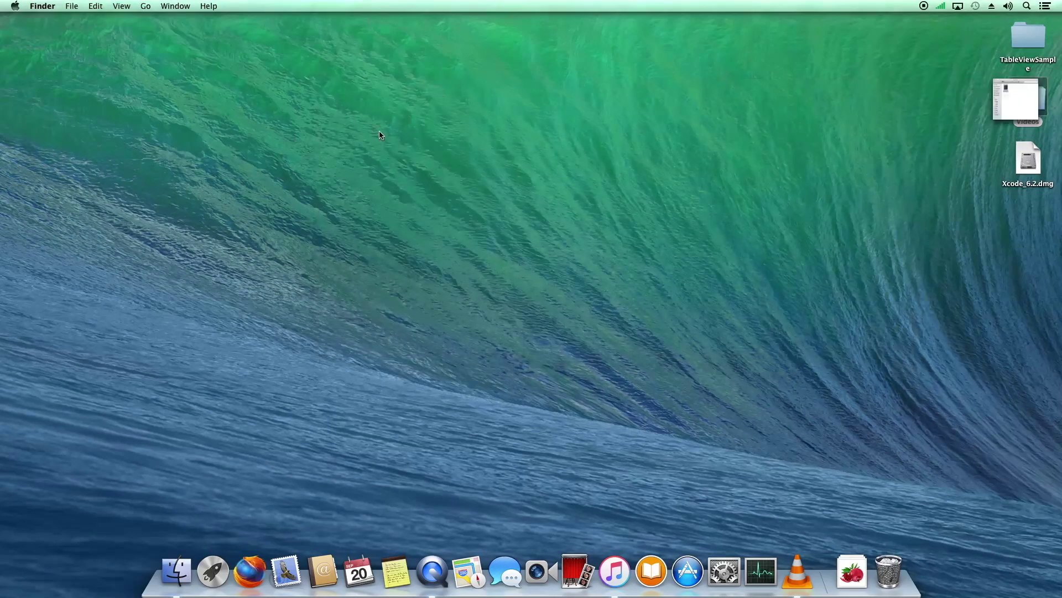
left_click(830, 569)
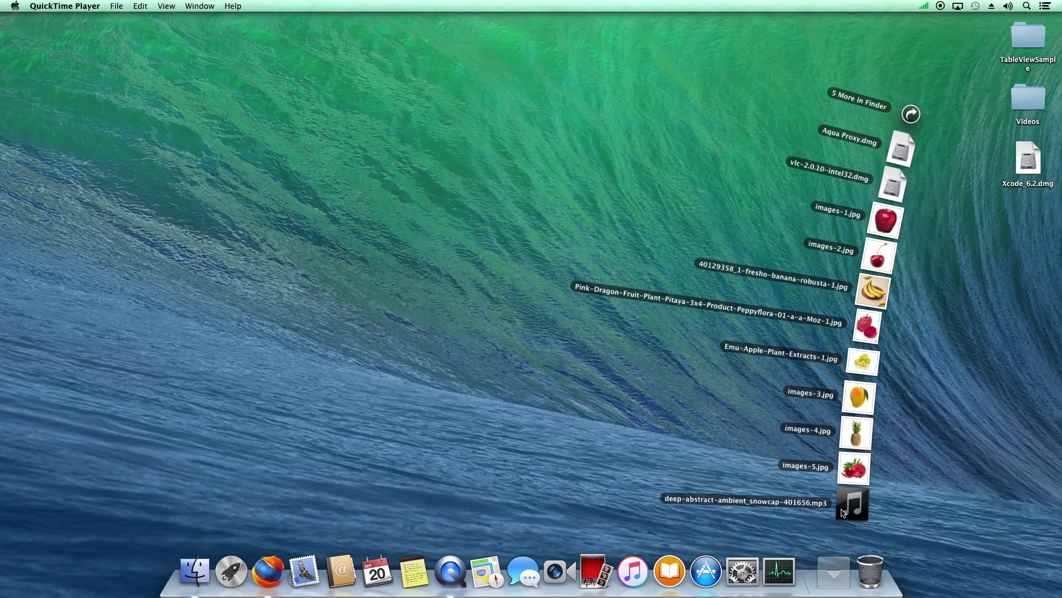
left_click_drag(841, 512, 868, 397)
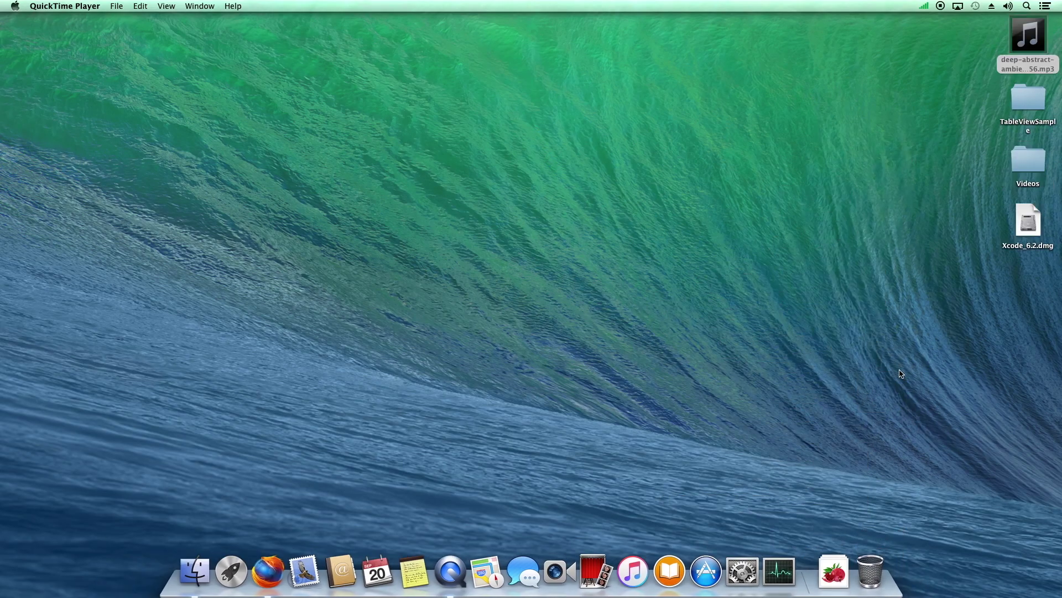
Import deep-abstract-ambient_snowcap-401656 into the iTunes library and play it
left_click(633, 570)
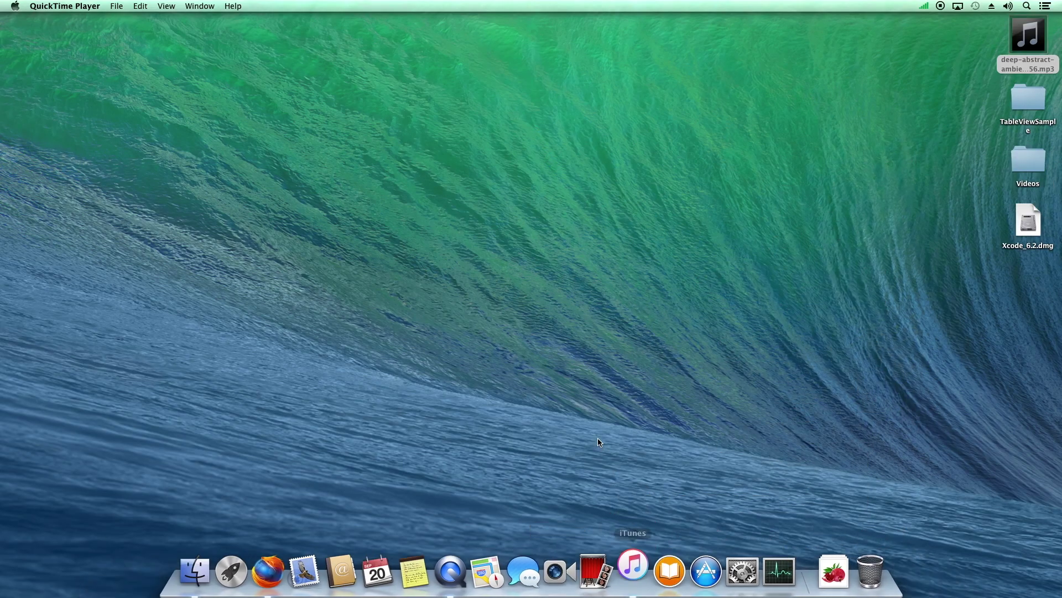
left_click_drag(1028, 36, 546, 166)
left_click(391, 203)
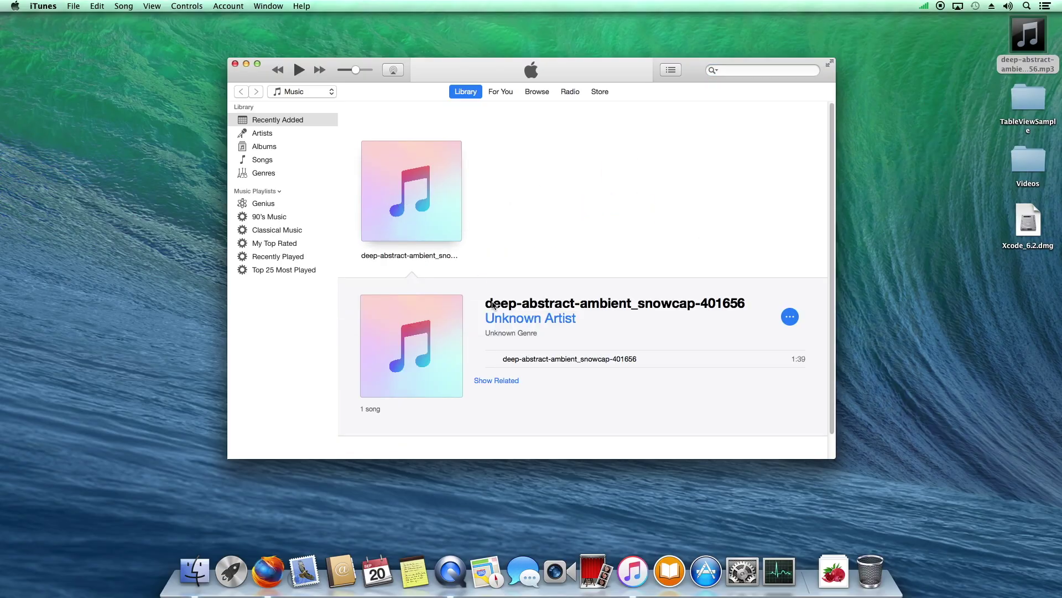
left_click(491, 359)
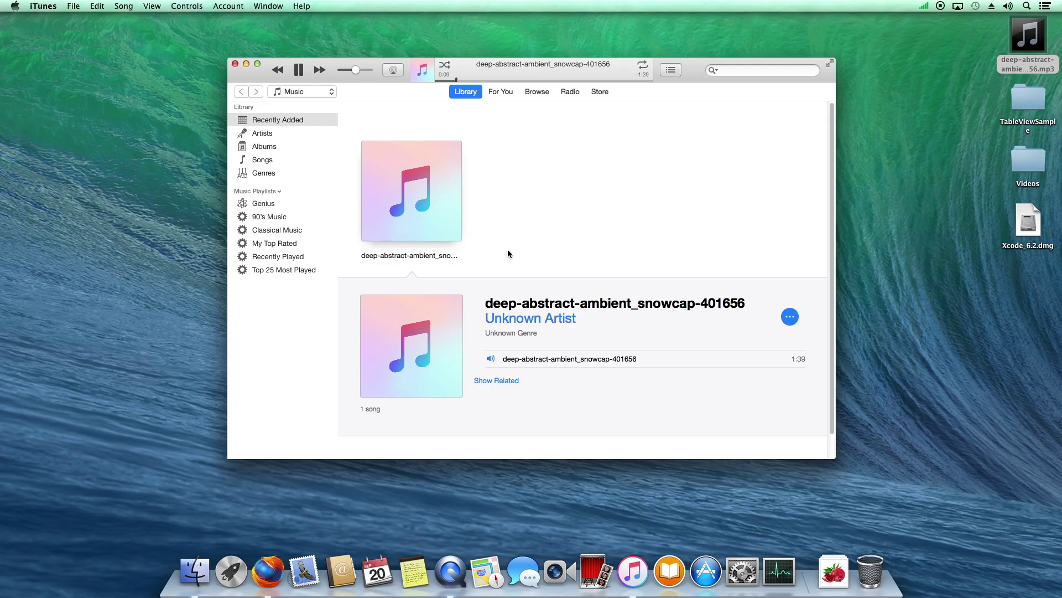
Close the iTunes window and quit iTunes
left_click(264, 147)
left_click(235, 64)
left_click(43, 6)
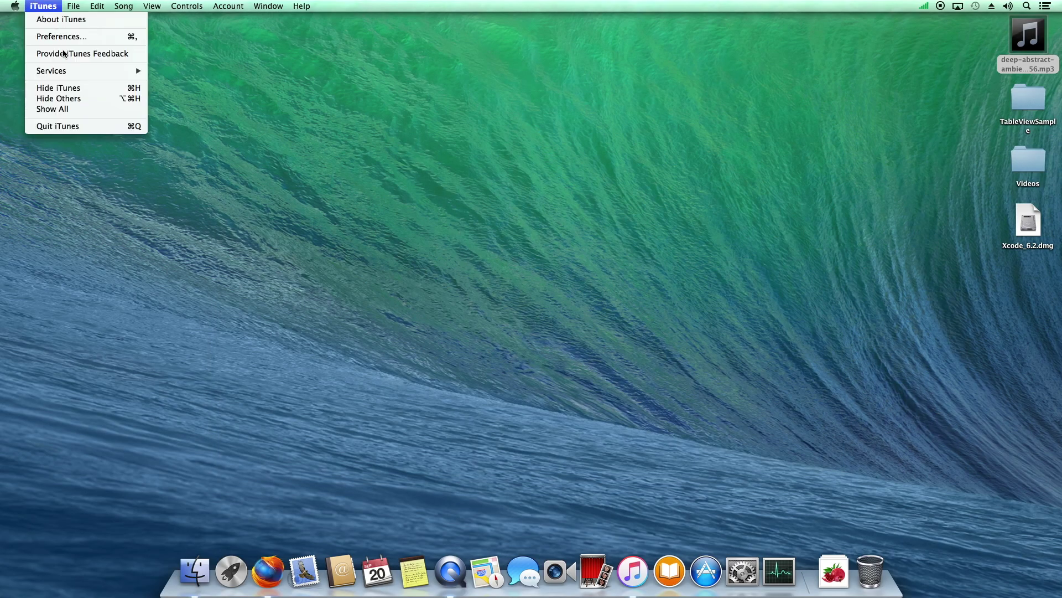
left_click(67, 126)
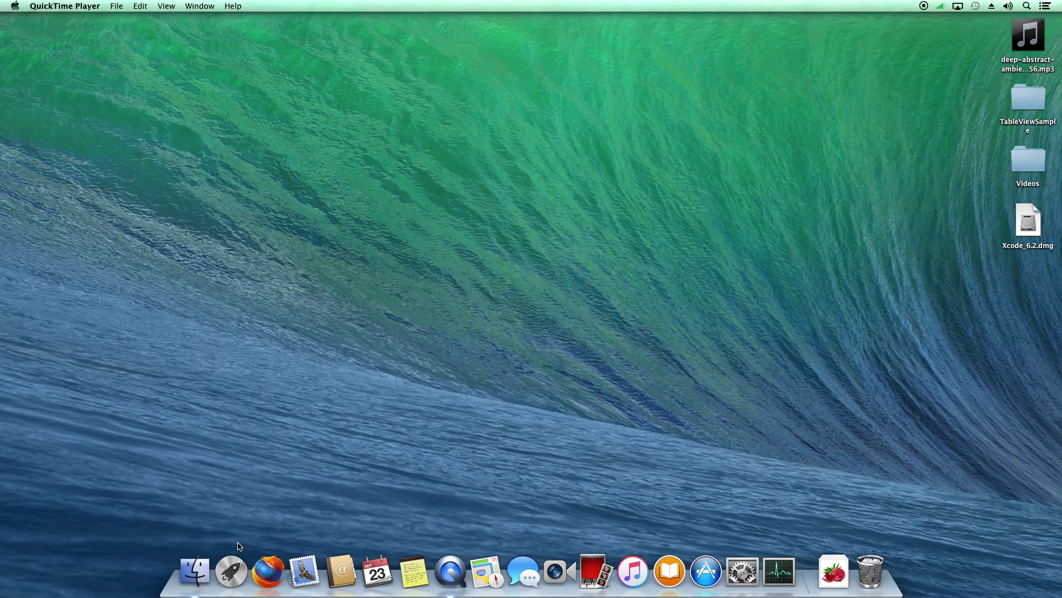
Show Finder's All My Files in Cover Flow and browse to TableViewSample.xcodeproj
left_click(195, 571)
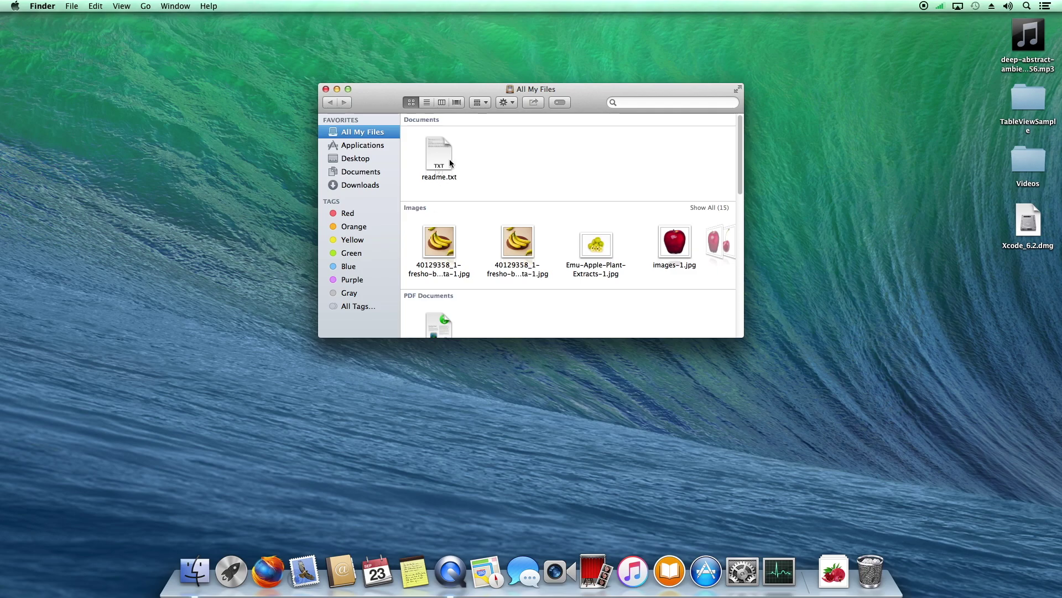
scroll(451, 163, "down", 10)
left_click(457, 102)
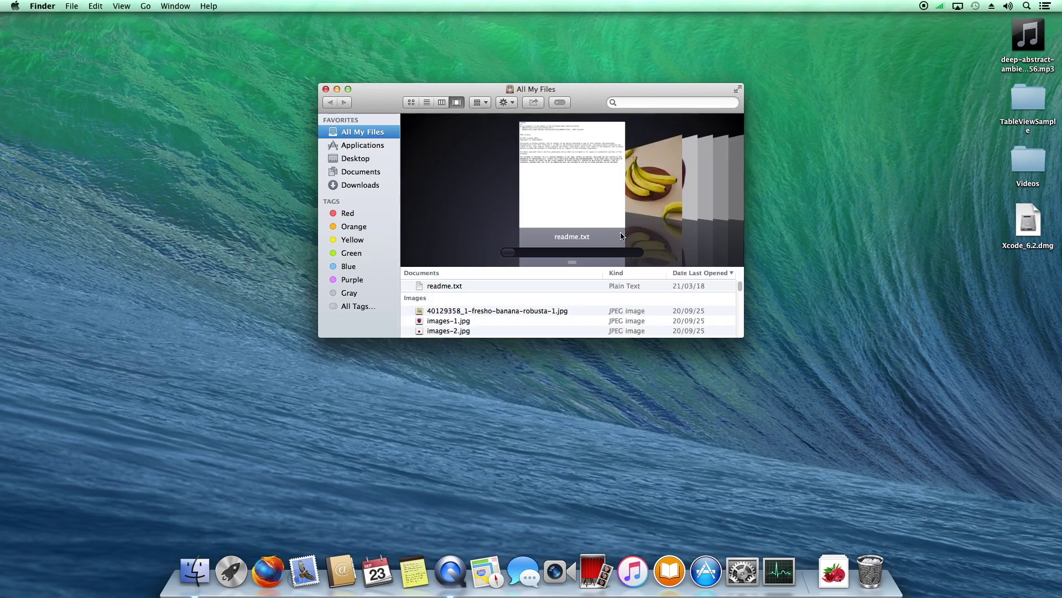
scroll(694, 193, "down", 8)
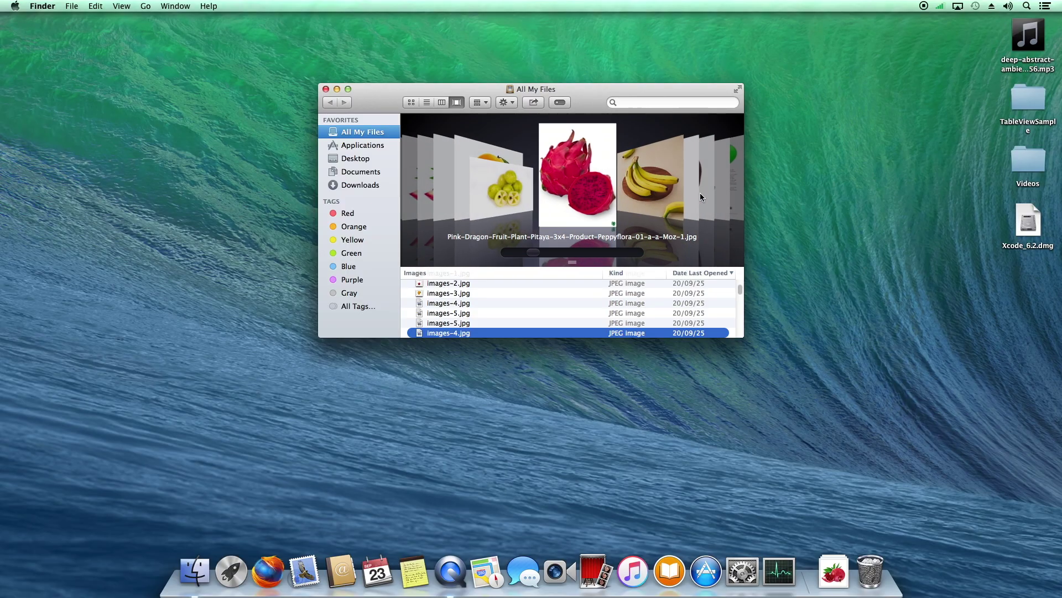
scroll(699, 194, "down", 10)
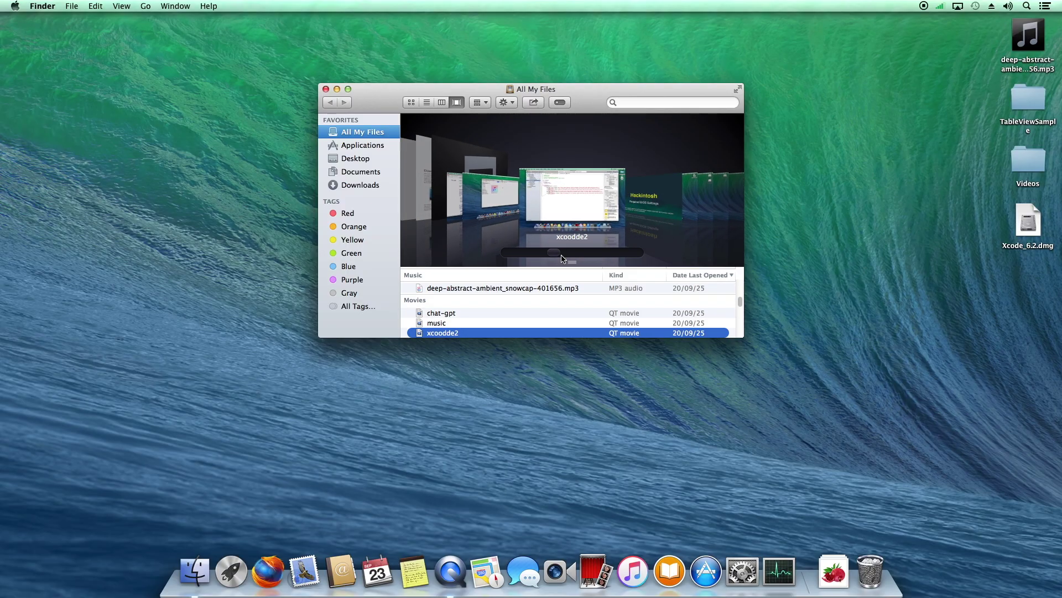
left_click_drag(563, 259, 587, 258)
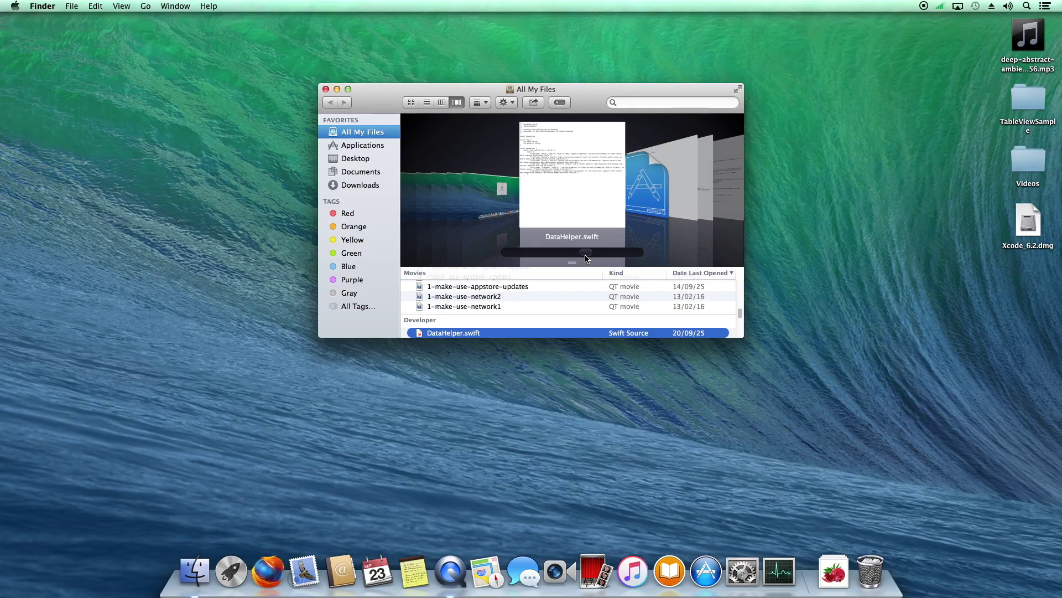
left_click(657, 191)
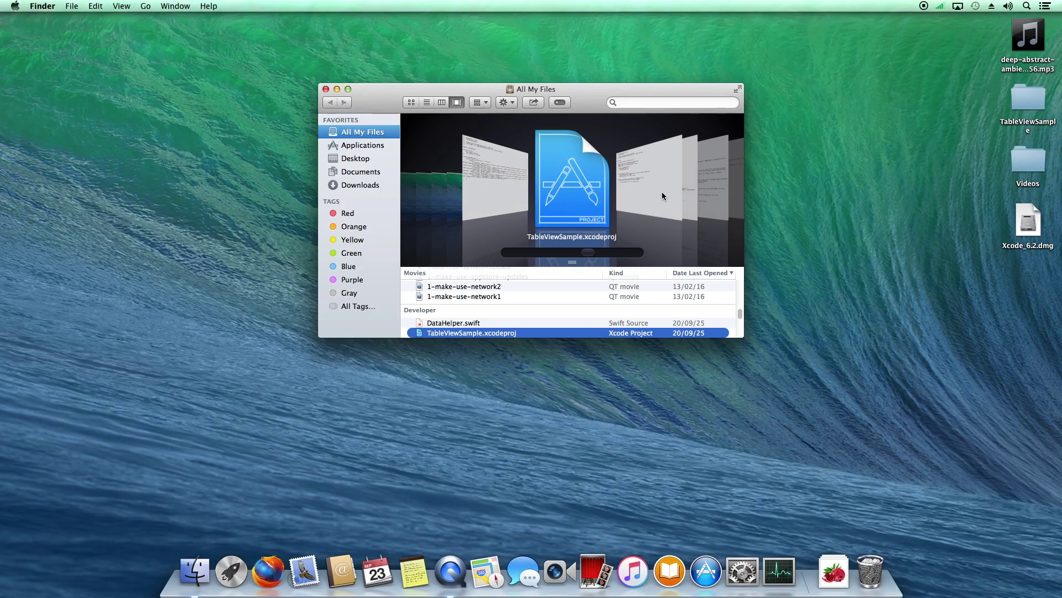